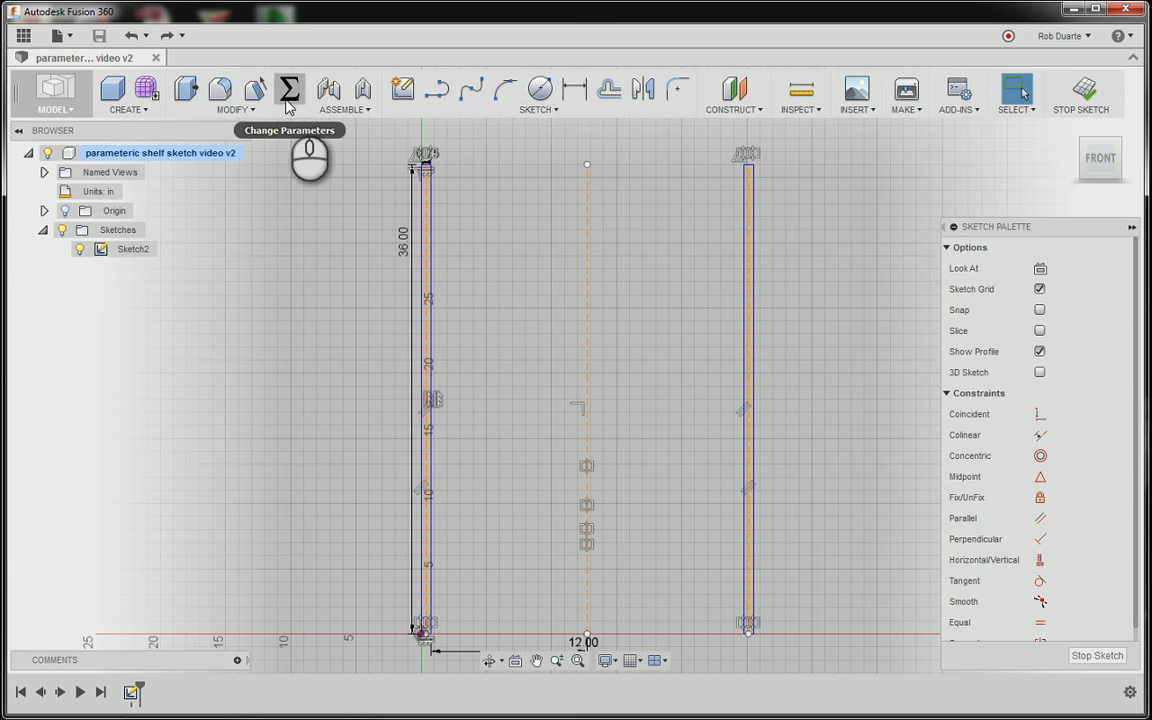
- Make the centre vertical line between the two 12.00-apart side boards a construction line
left_click(586, 466)
key("x")
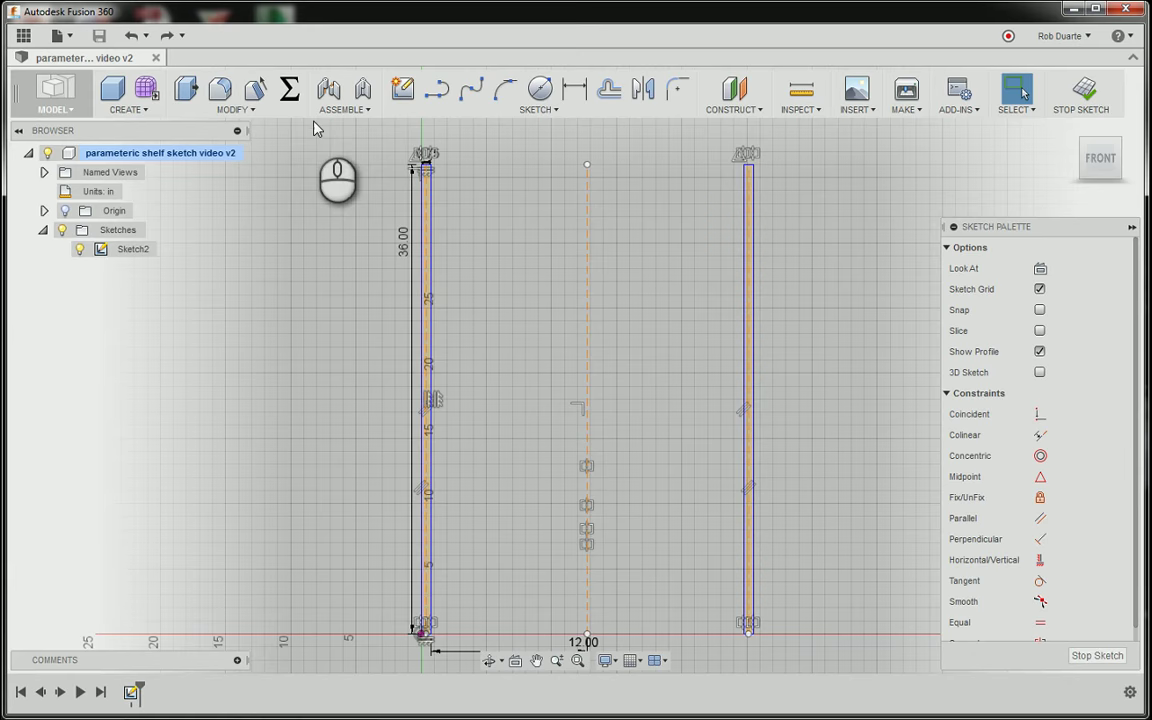
left_click(290, 92)
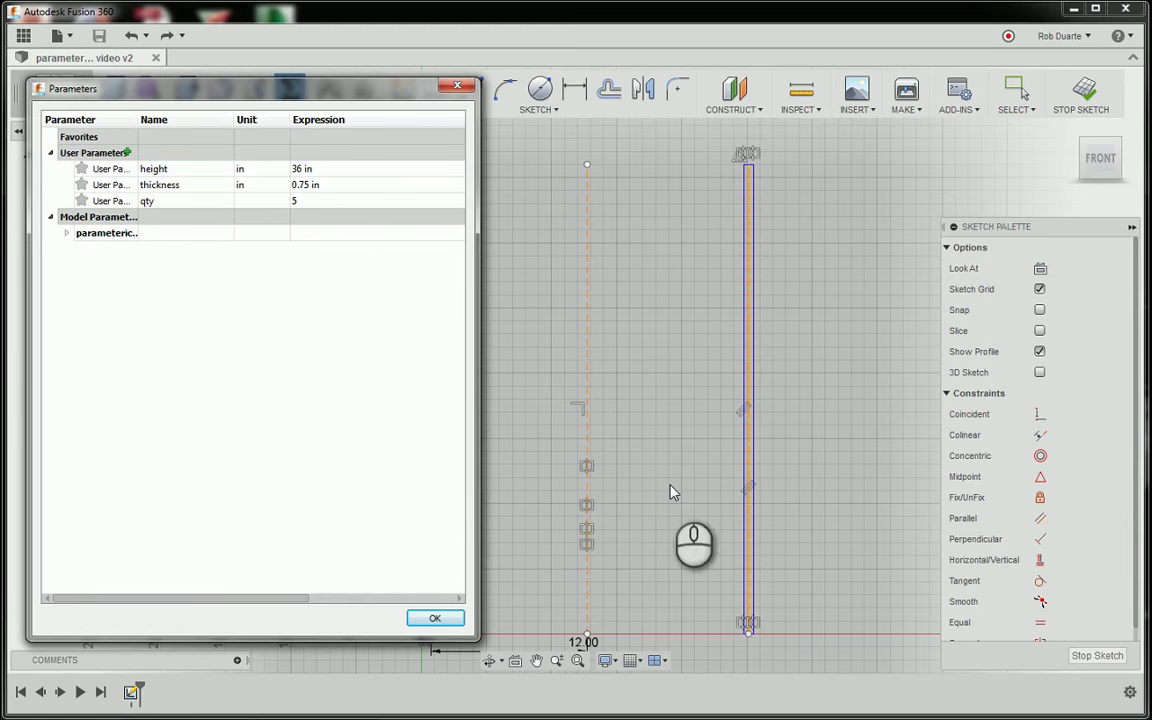
left_click_drag(260, 88, 897, 98)
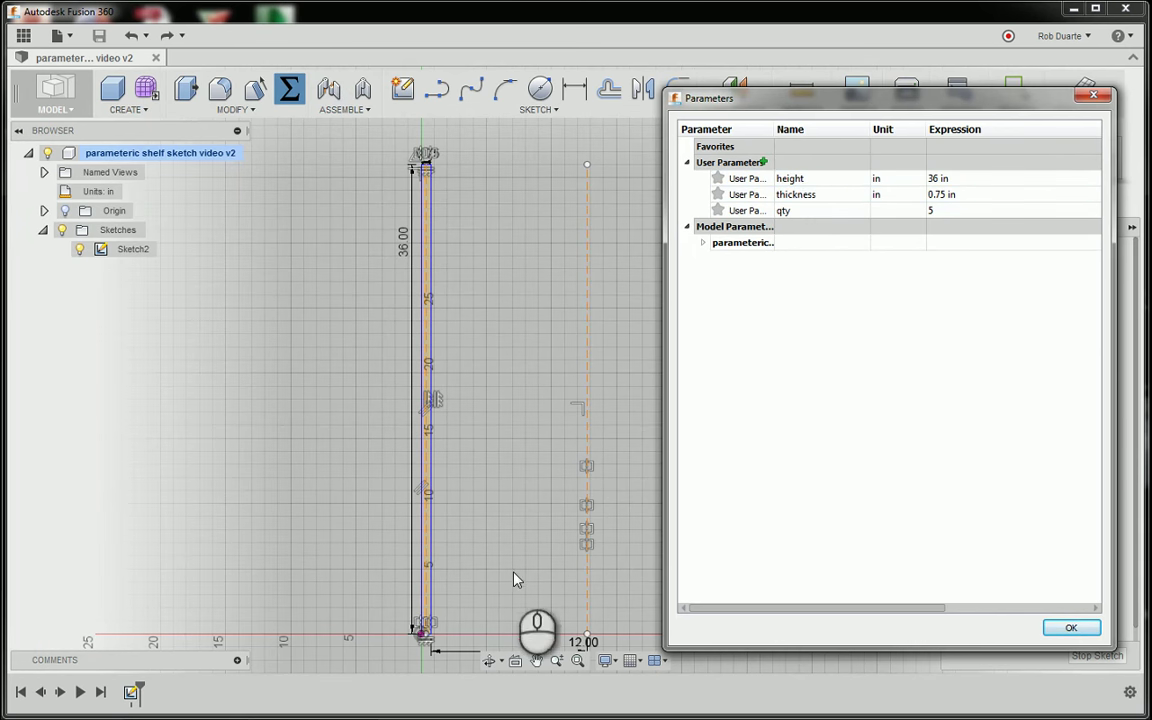
left_click(1096, 99)
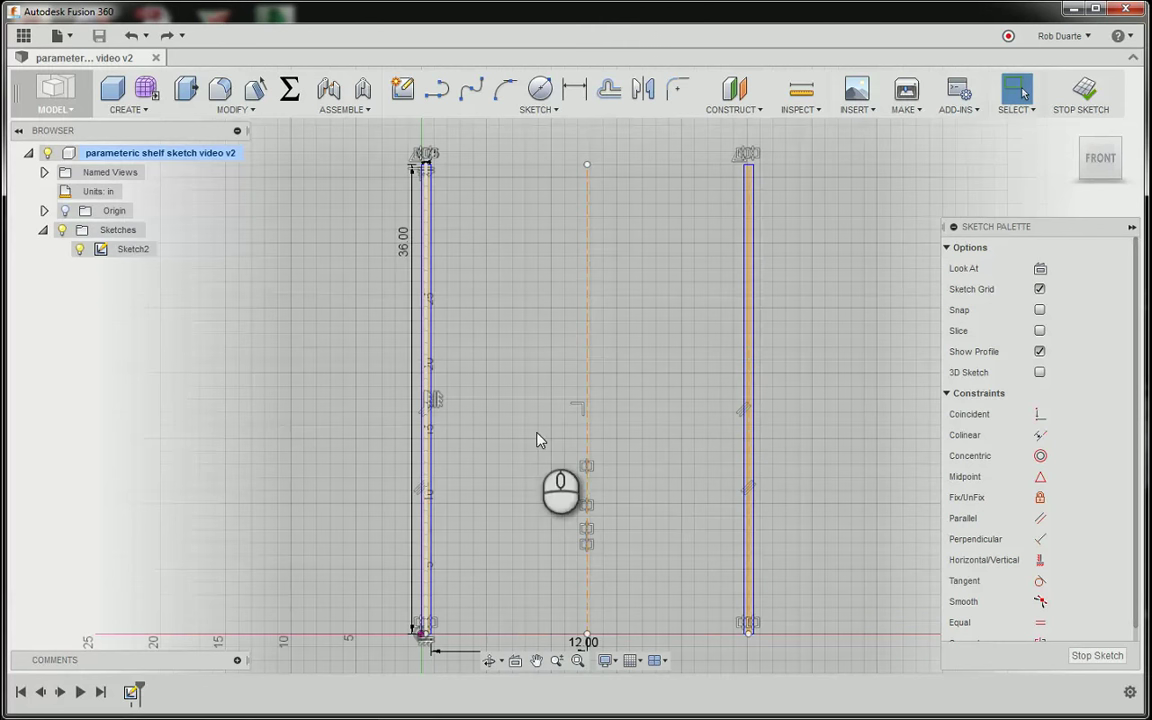
left_click(430, 185, "ctrl")
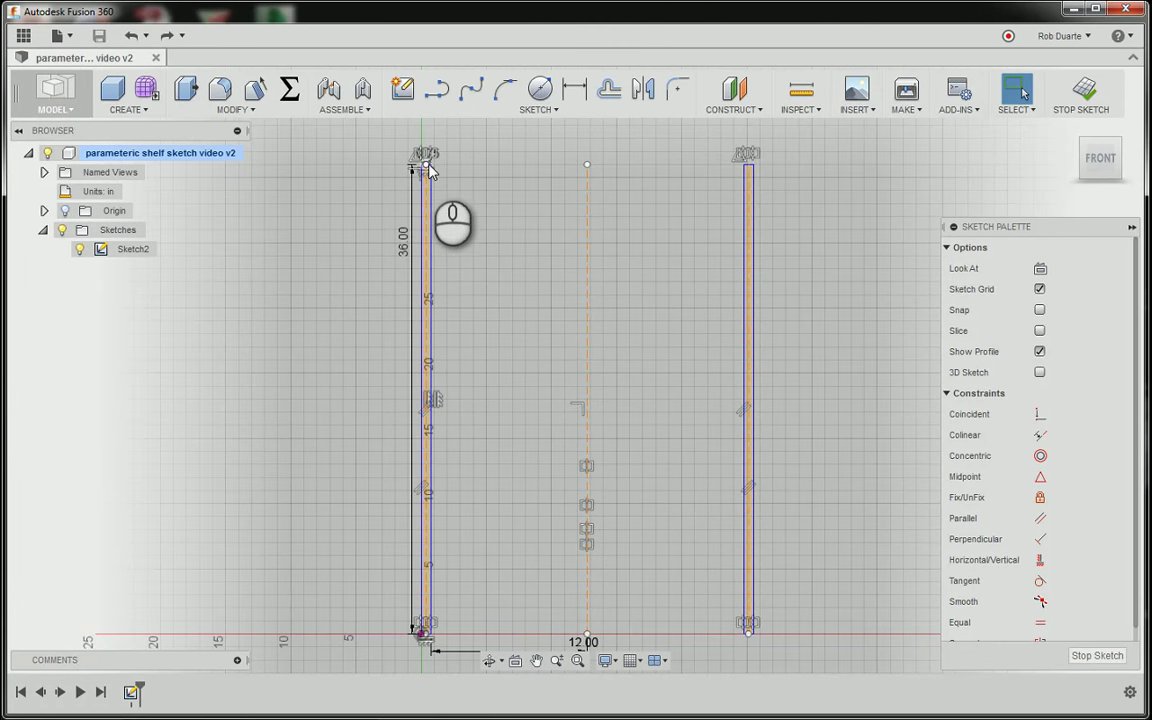
left_click(743, 181)
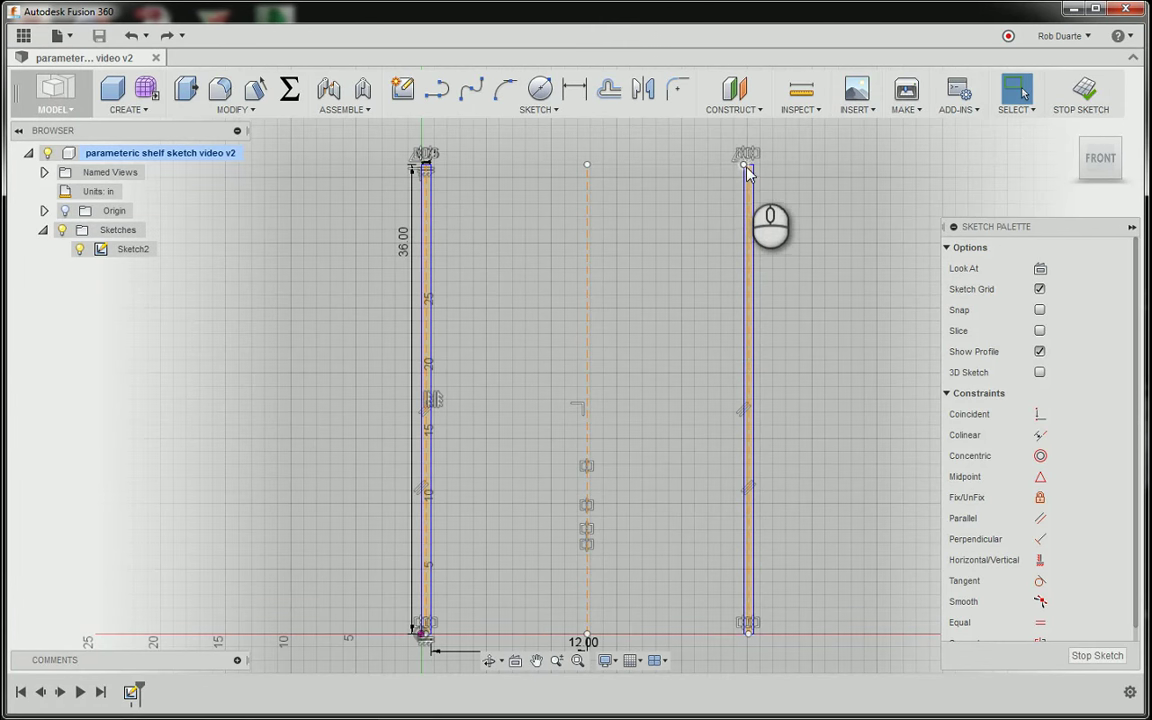
left_click(745, 180)
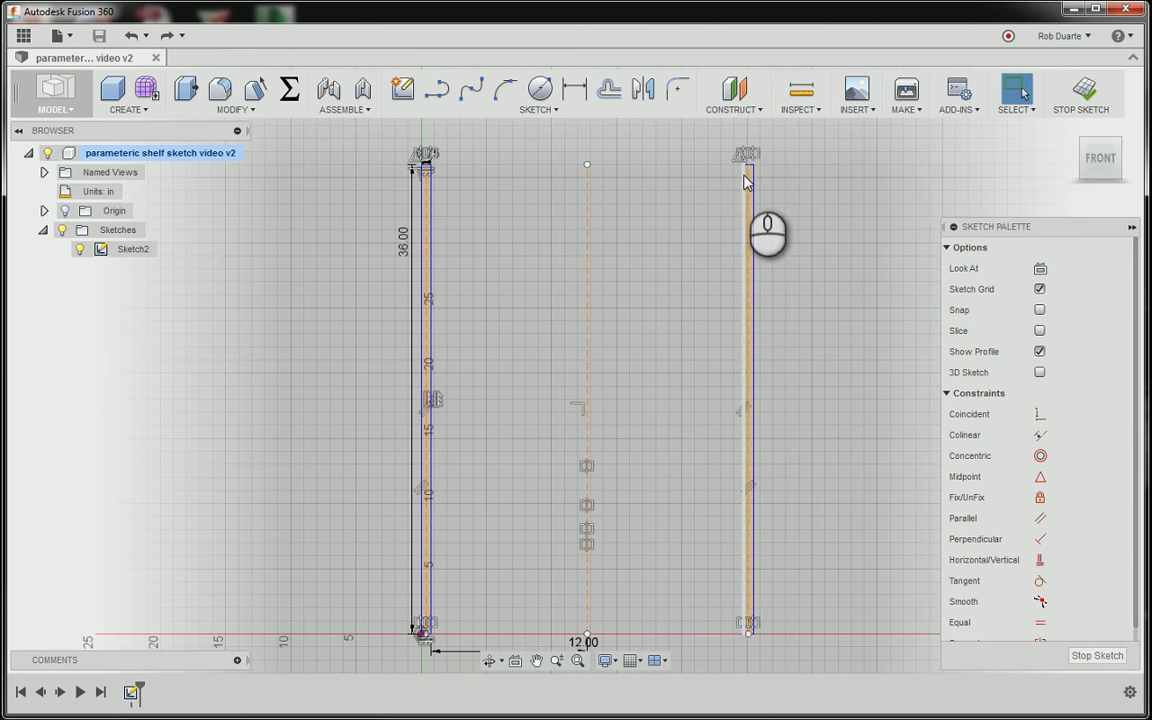
left_click(428, 178)
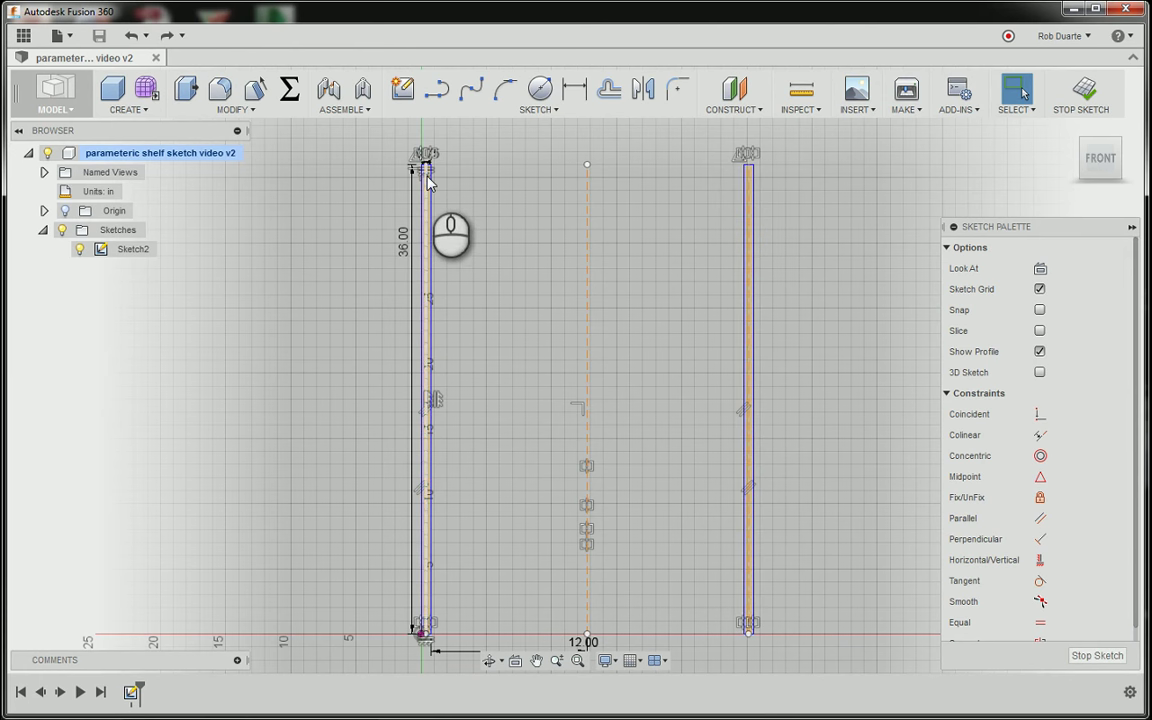
left_click(525, 617)
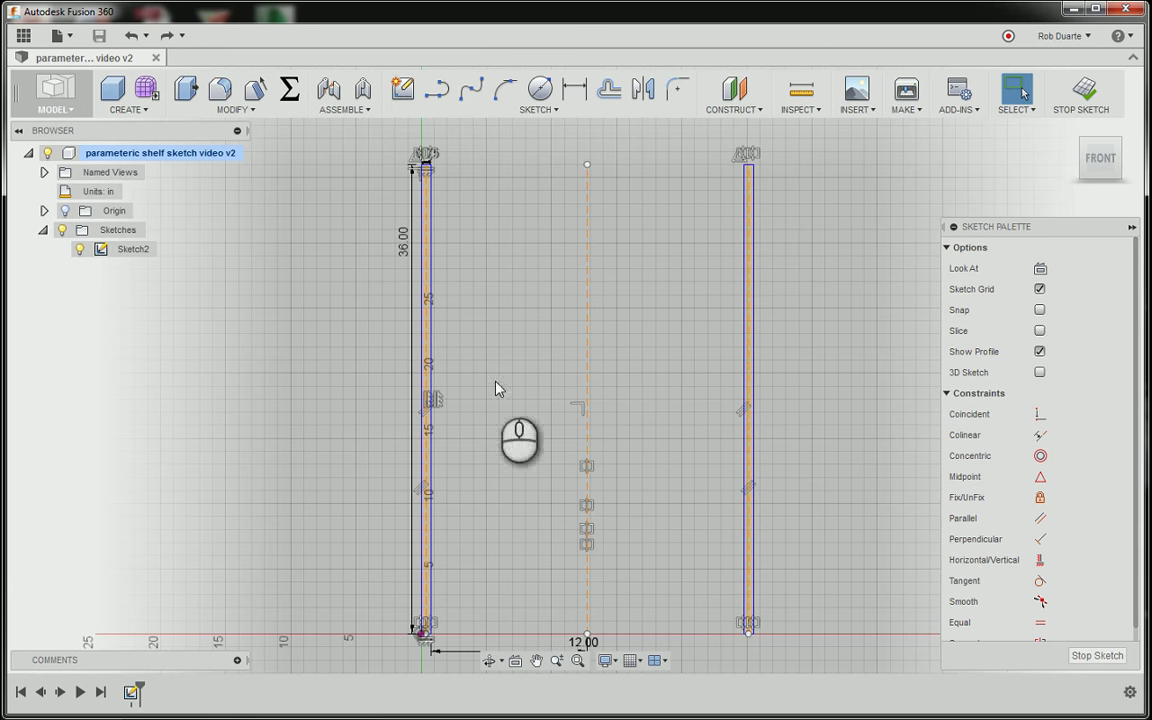
- Draw a thin rectangle from the origin to the right board's bottom corner
key("s")
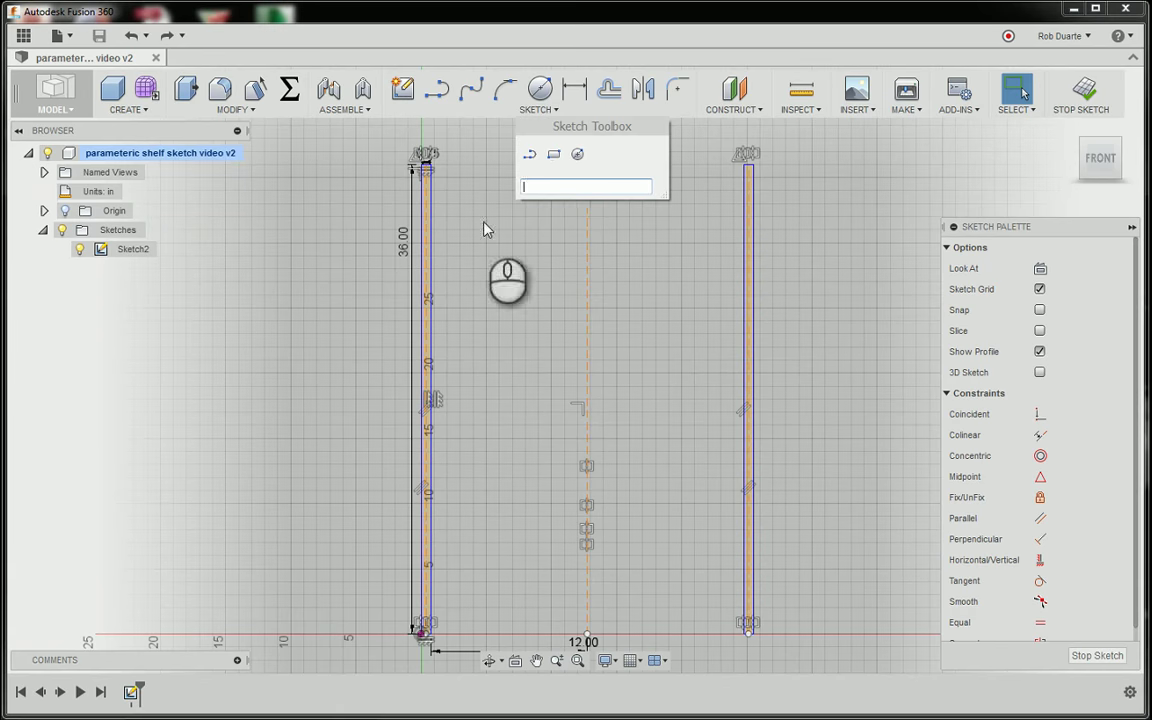
left_click(553, 157)
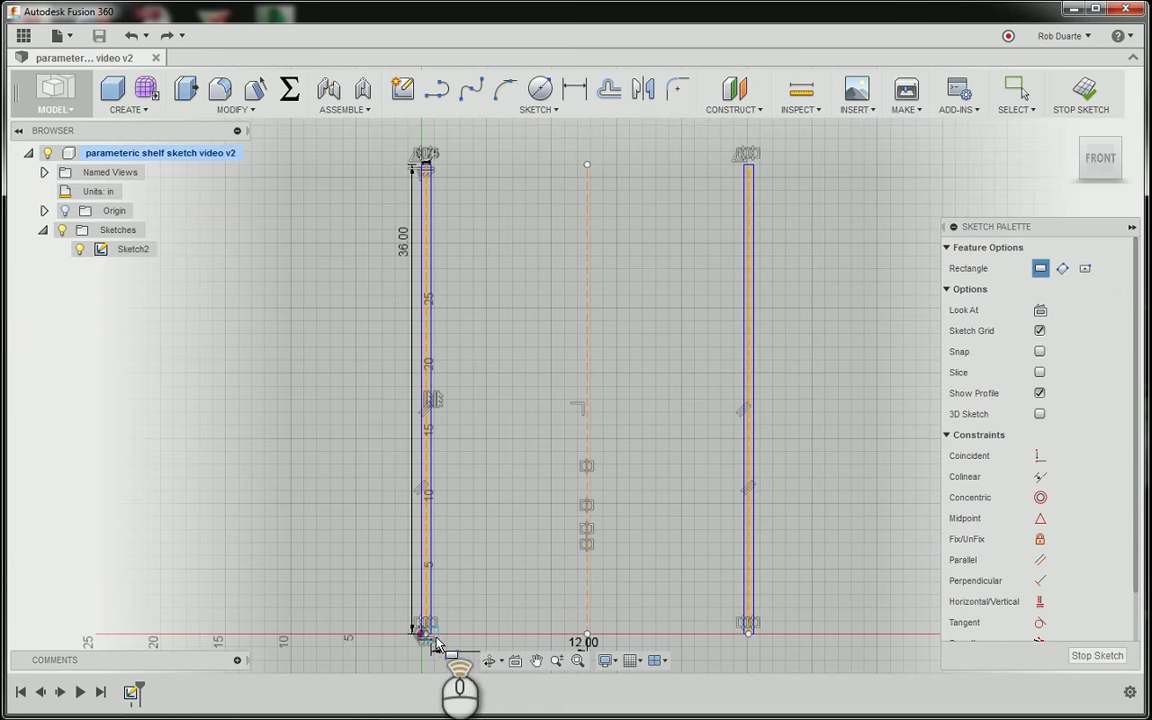
scroll(436, 643, "up", 4)
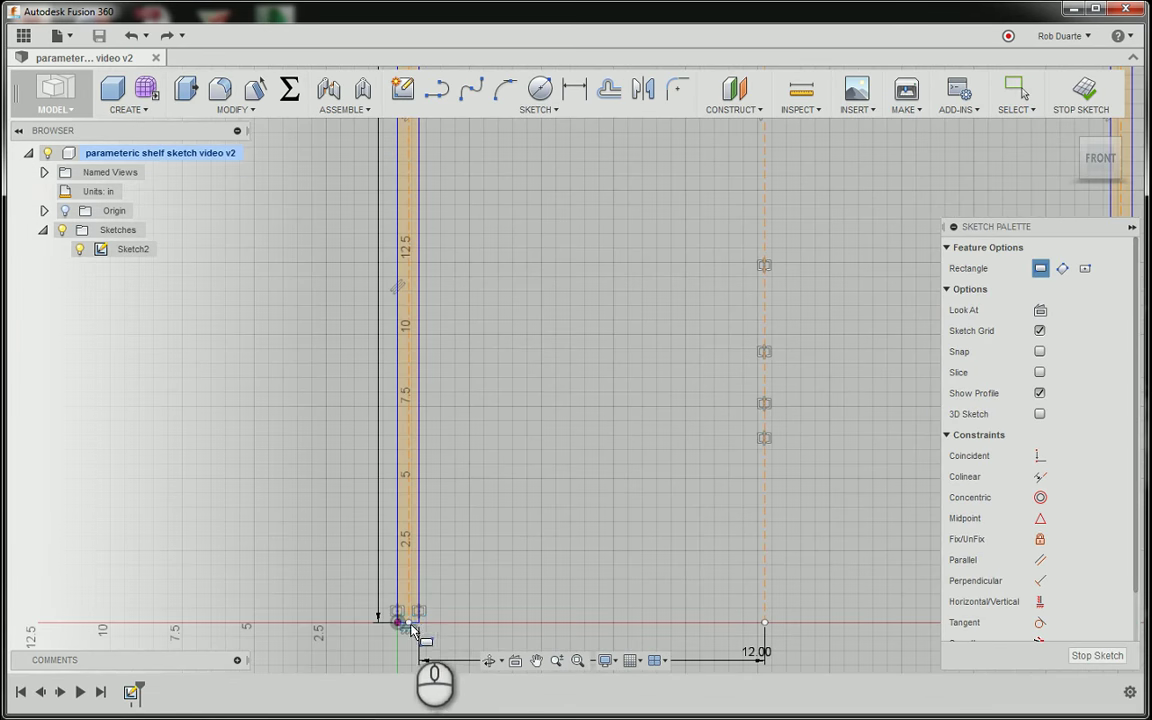
left_click(409, 624)
scroll(617, 597, "down", 3)
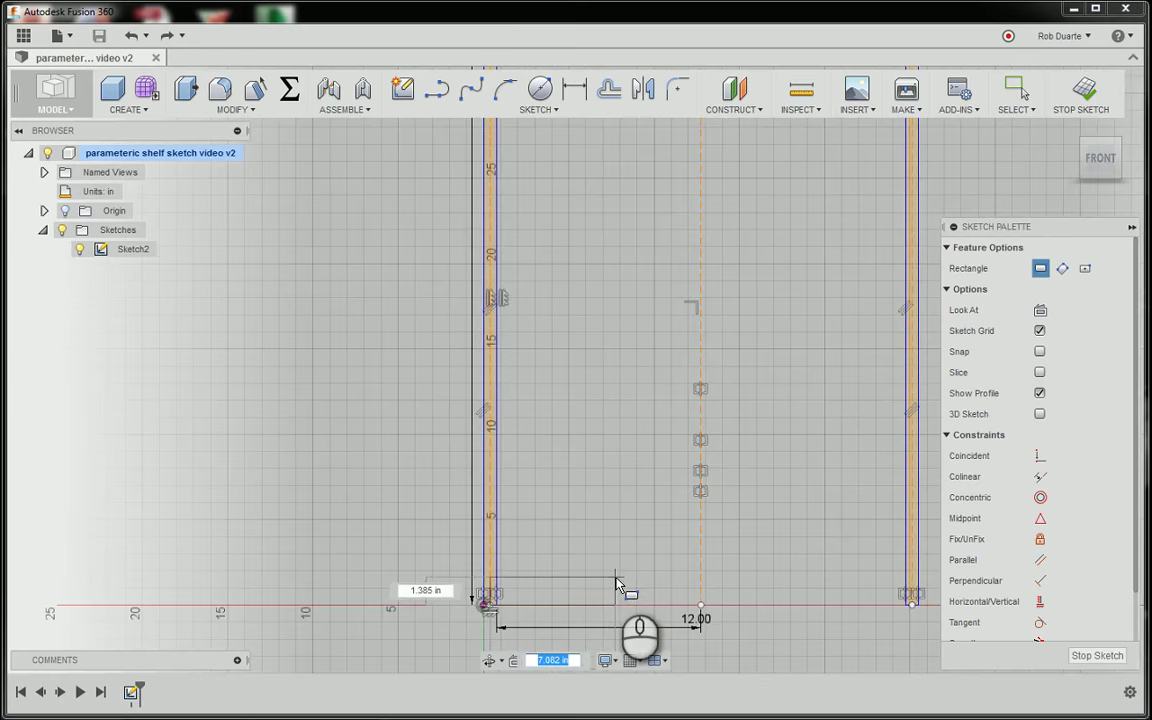
scroll(617, 585, "down", 2)
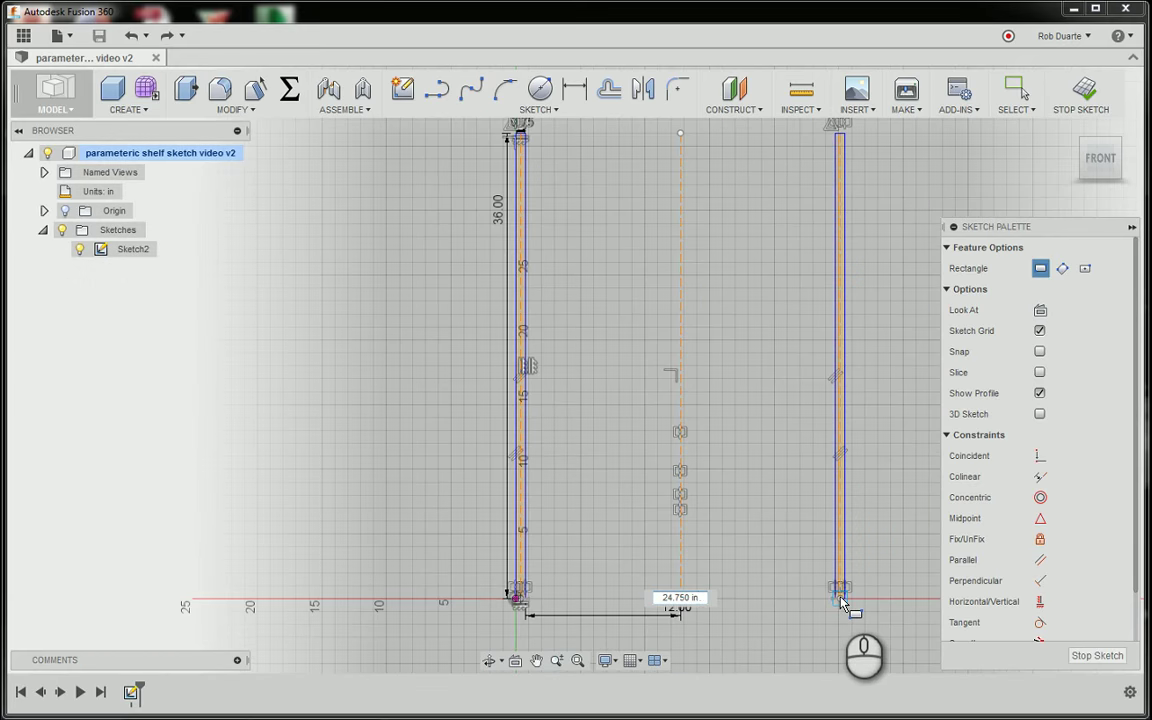
scroll(841, 601, "up", 5)
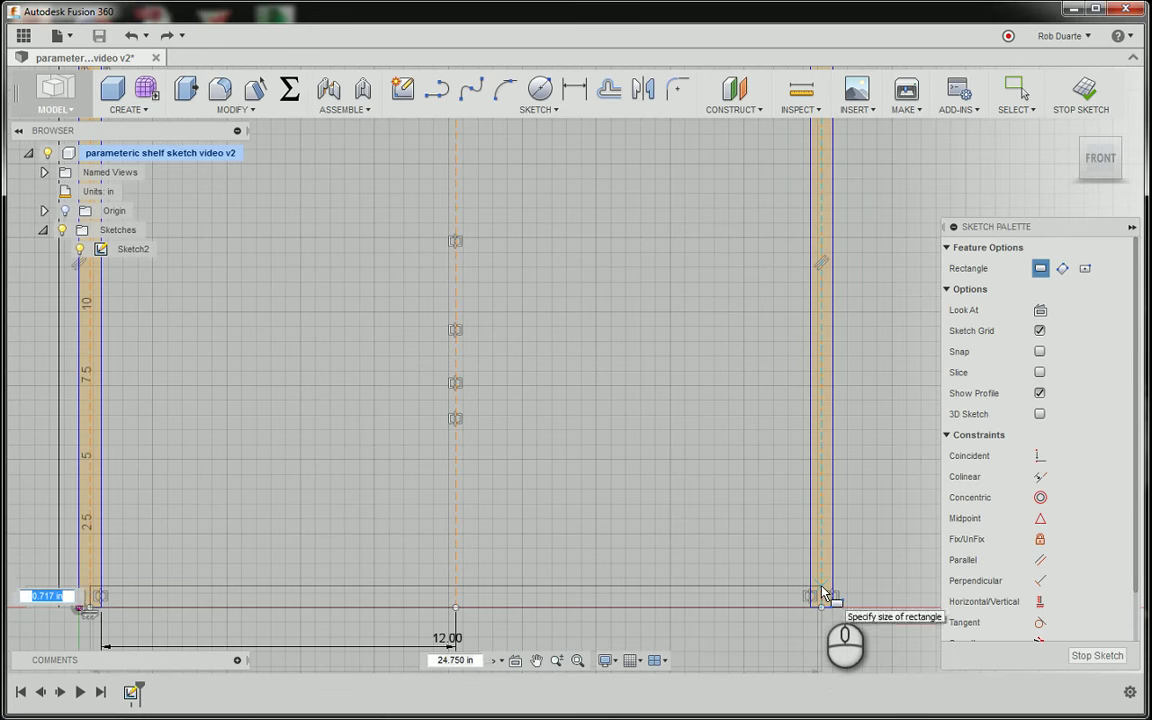
left_click(833, 596)
- Dimension the rectangle's height as the thickness parameter (0.75) and select the bottom shelf line
key("d")
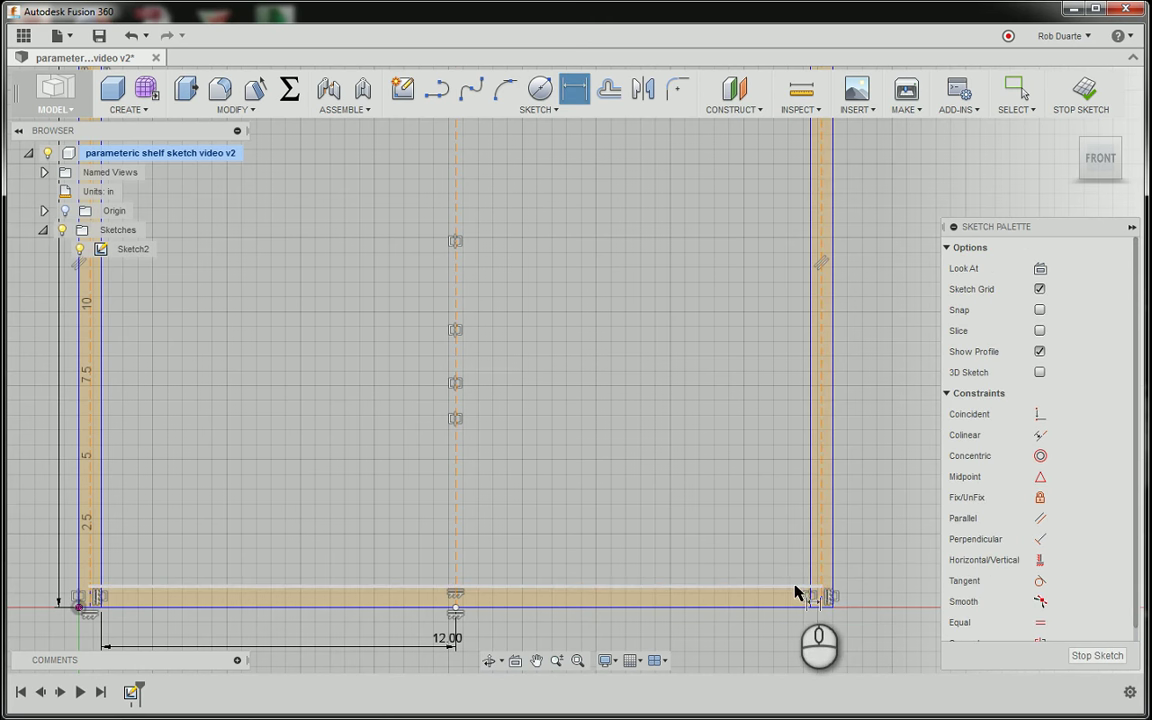
left_click(797, 608)
left_click(872, 601)
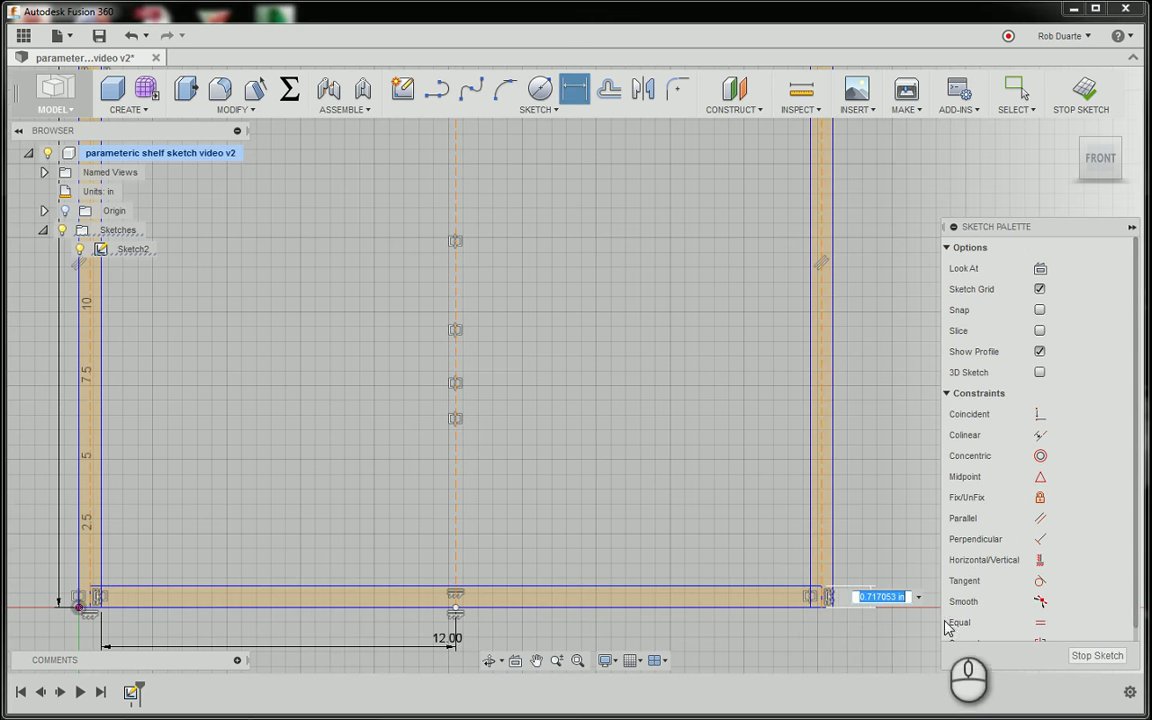
key("Return")
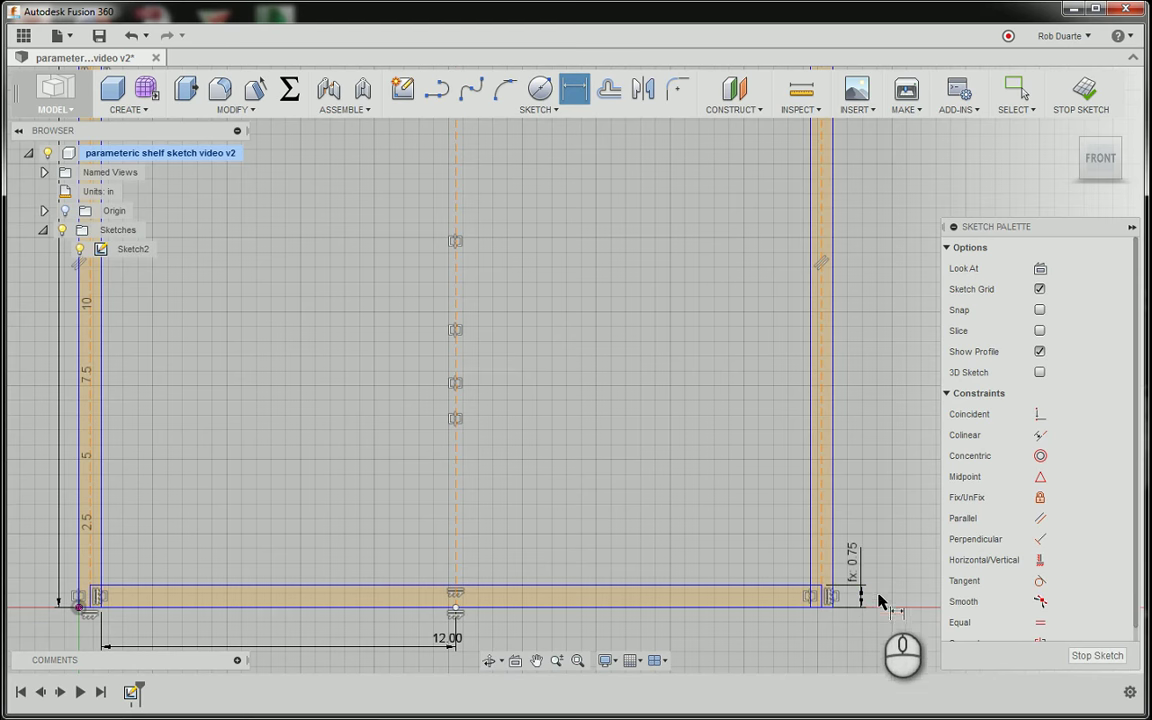
scroll(640, 510, "up", 1)
scroll(640, 510, "down", 5)
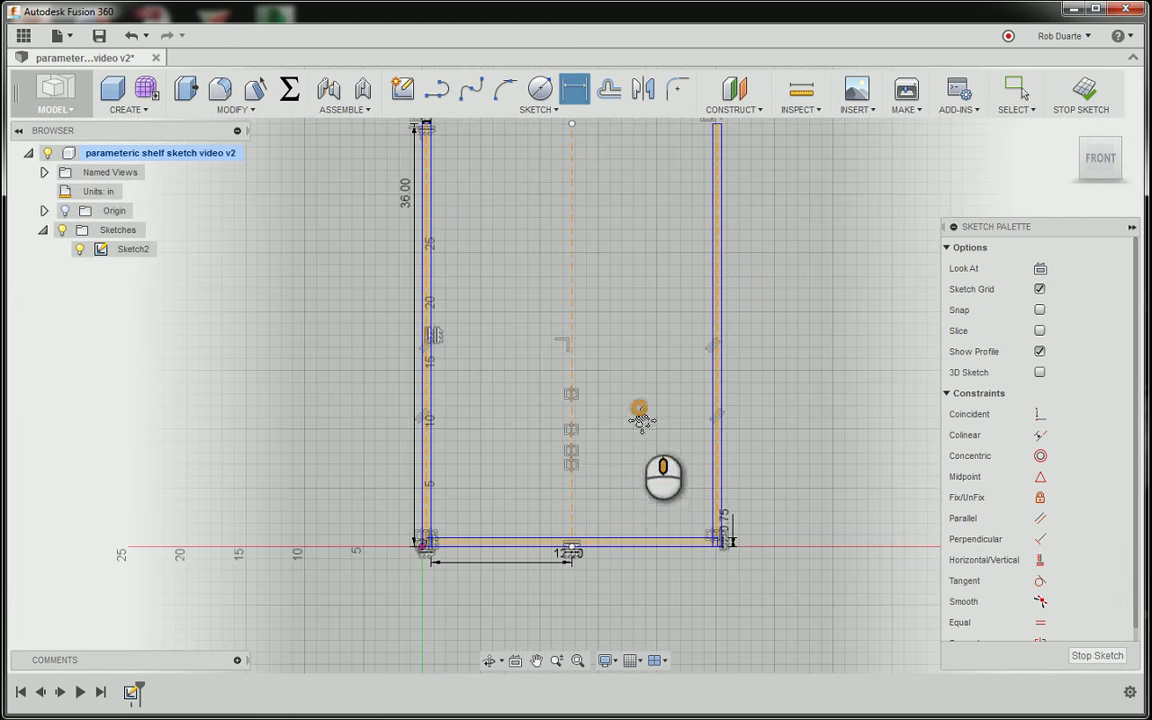
middle_click_drag(643, 417, 633, 458)
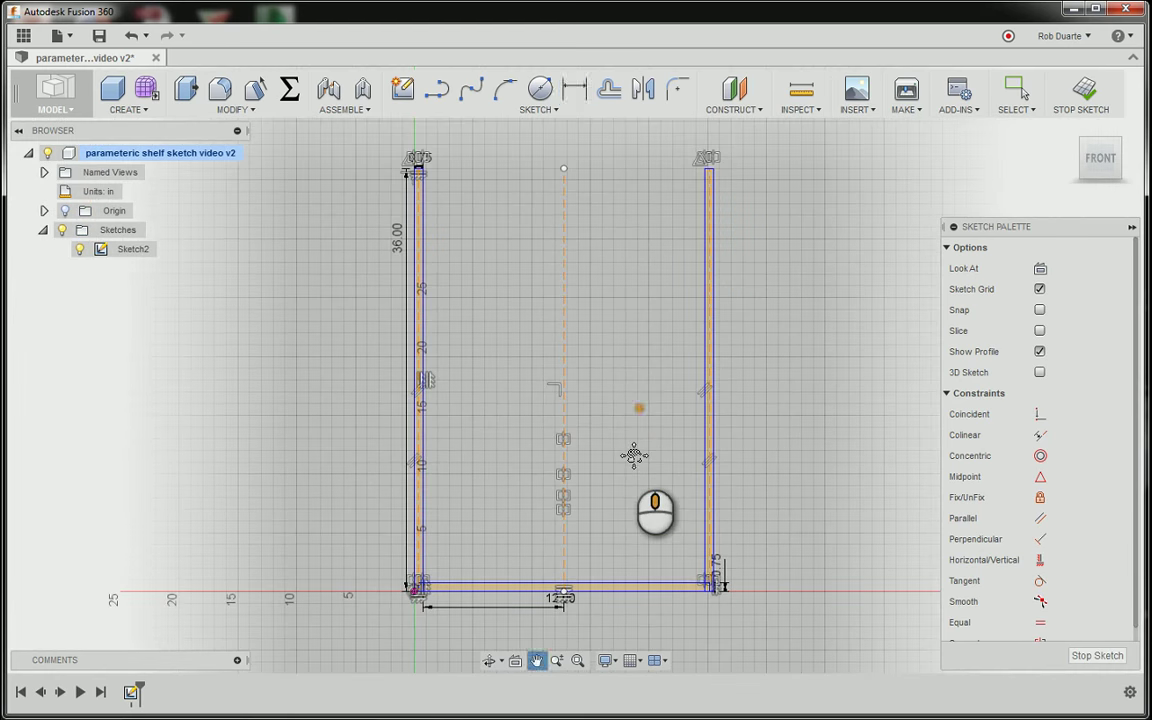
key("Escape")
left_click(452, 587)
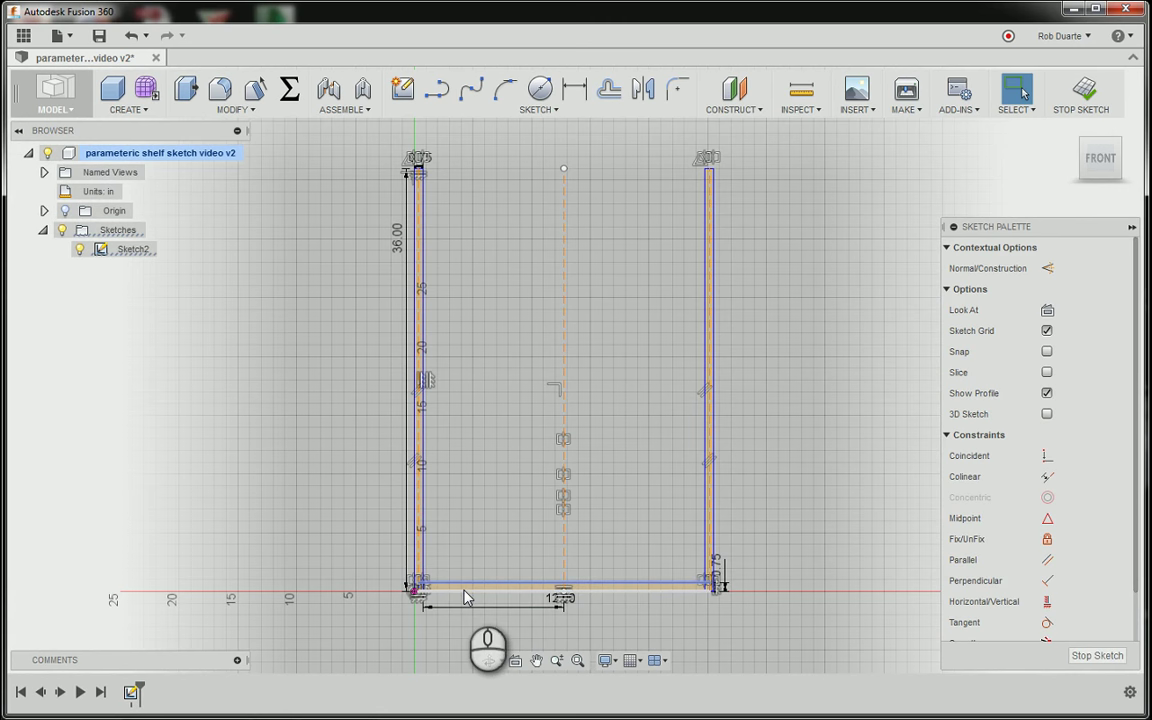
- Start a sketch Rectangular Pattern and select the bottom shelf line and left corner curve
left_click_drag(463, 591, 485, 598)
left_click(540, 517)
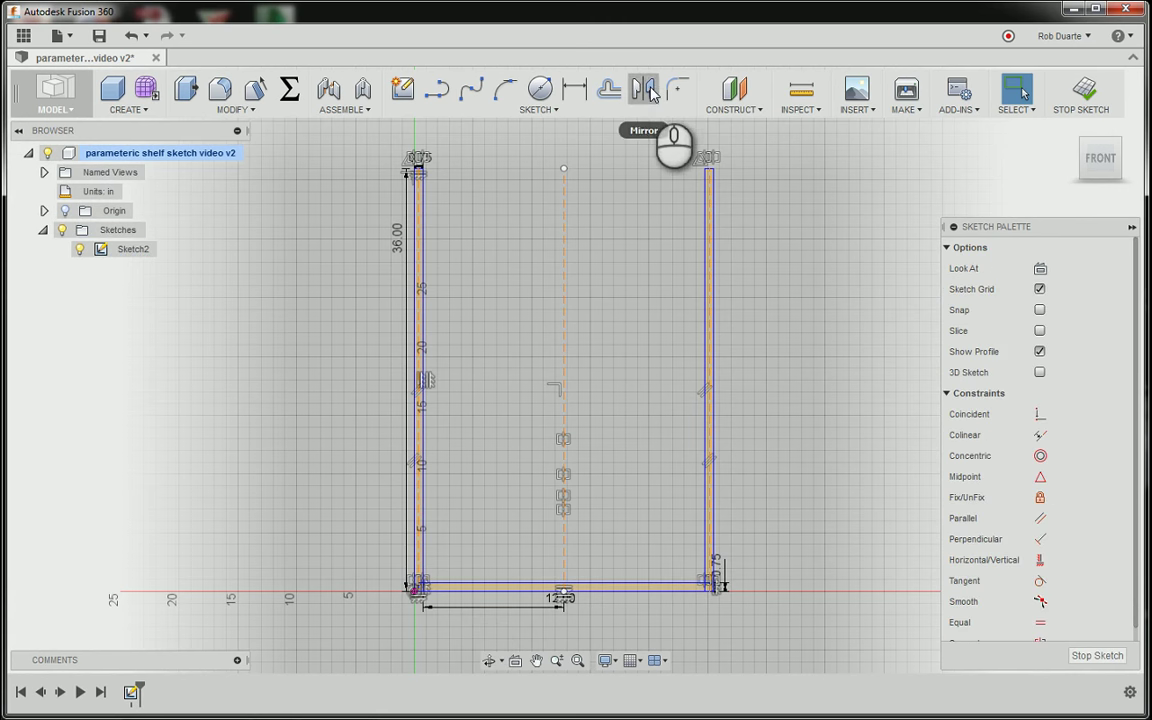
left_click(566, 112)
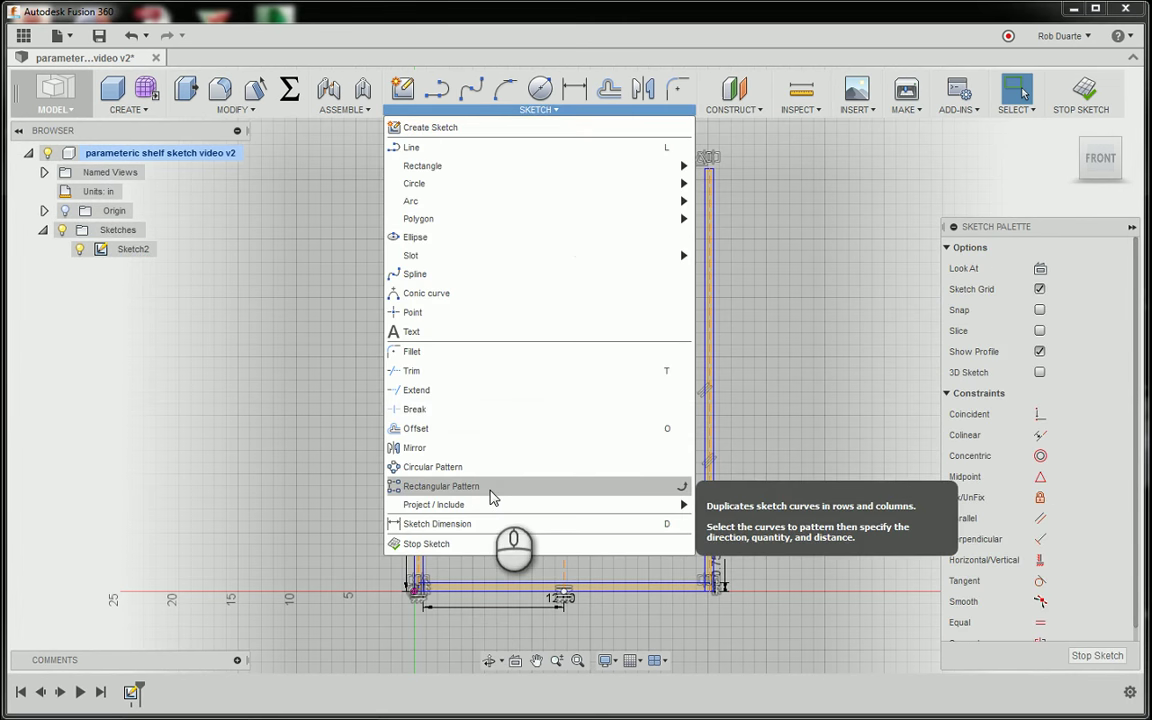
left_click(492, 490)
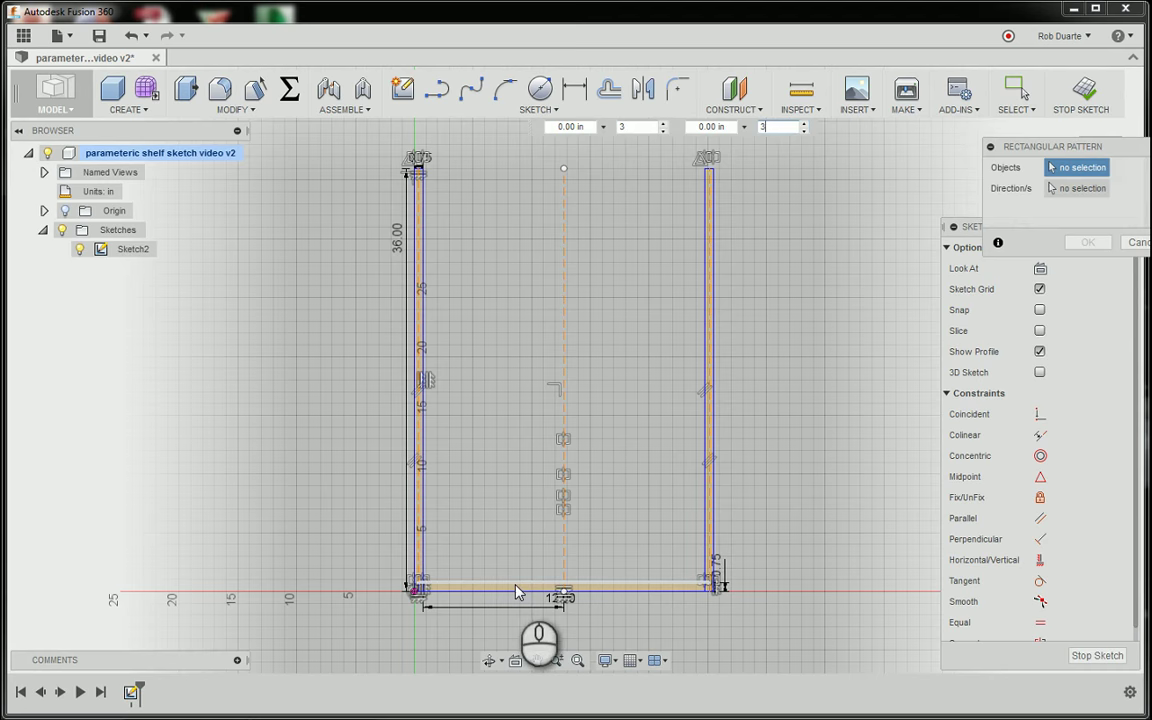
left_click(513, 584)
left_click(512, 591)
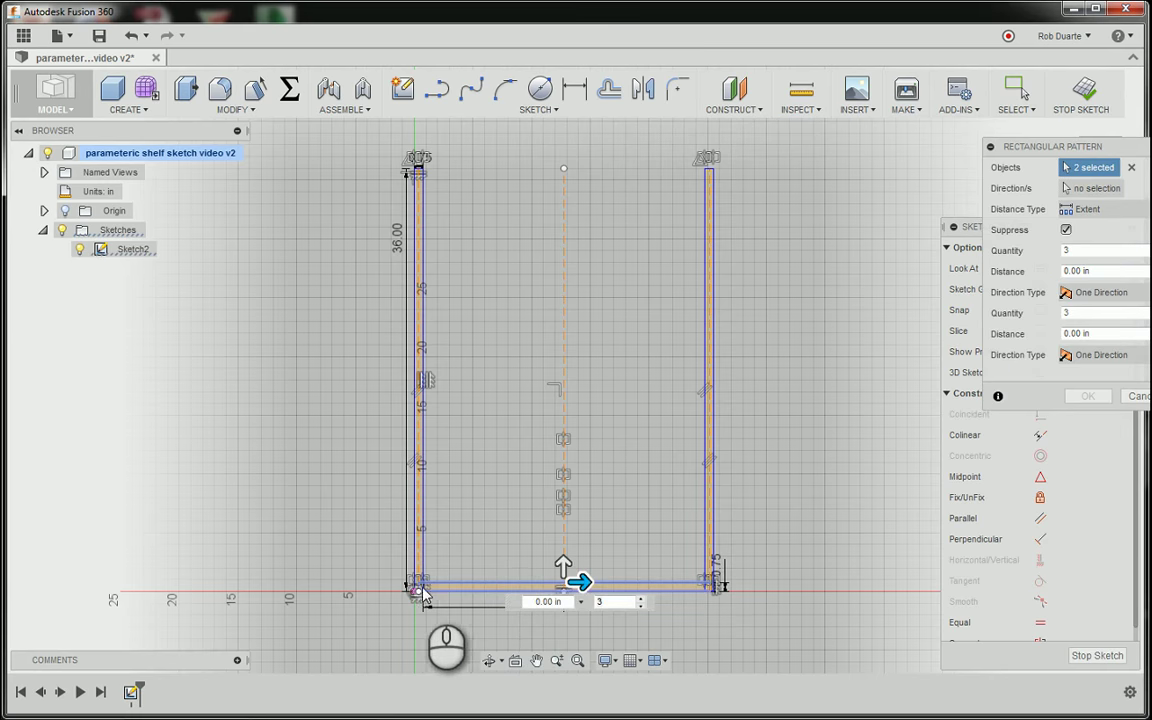
scroll(425, 593, "down", 2)
scroll(425, 593, "up", 5)
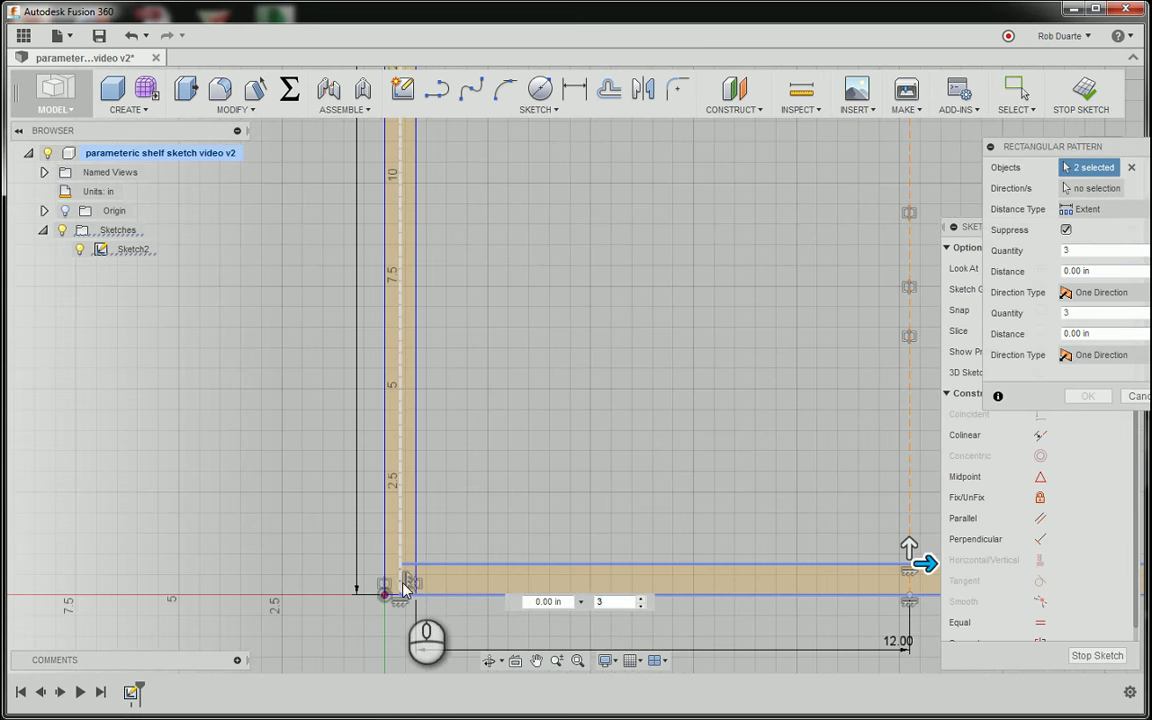
left_click(400, 587)
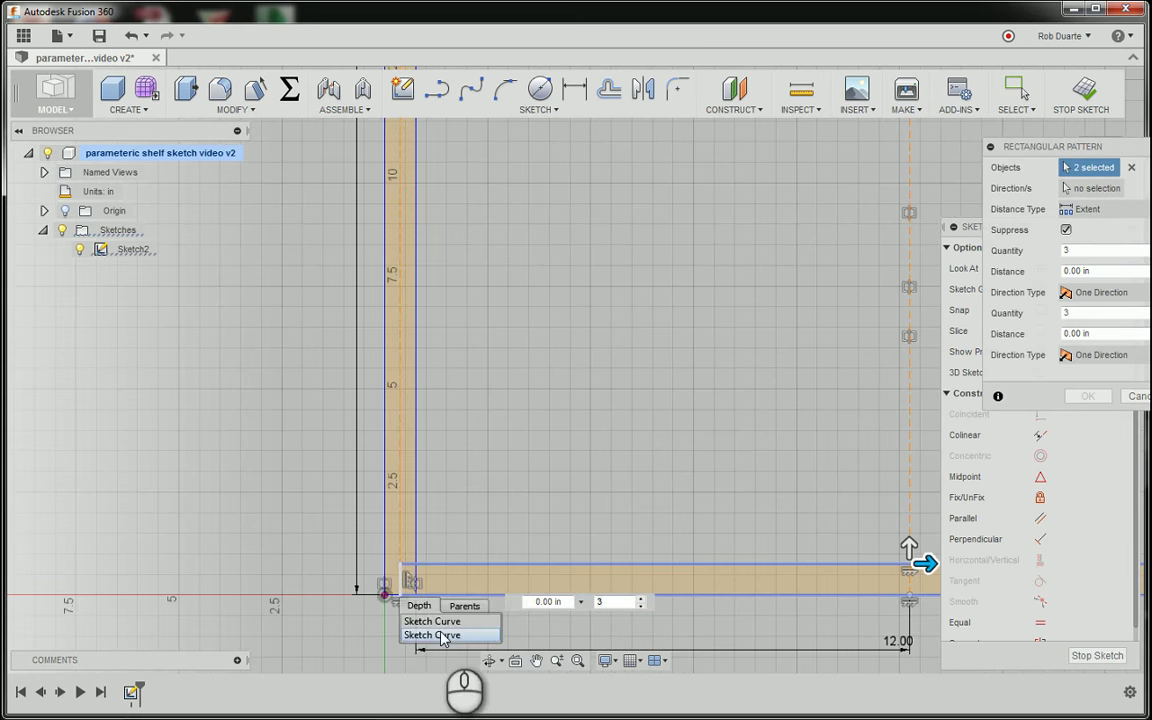
left_click(424, 620)
- Add the right corner curve to the pattern selection and frame the whole shelf
mouse_move(830, 437)
middle_mouse_down()
mouse_move(200, 380)
mouse_move(69, 380)
middle_mouse_up()
left_click(704, 517)
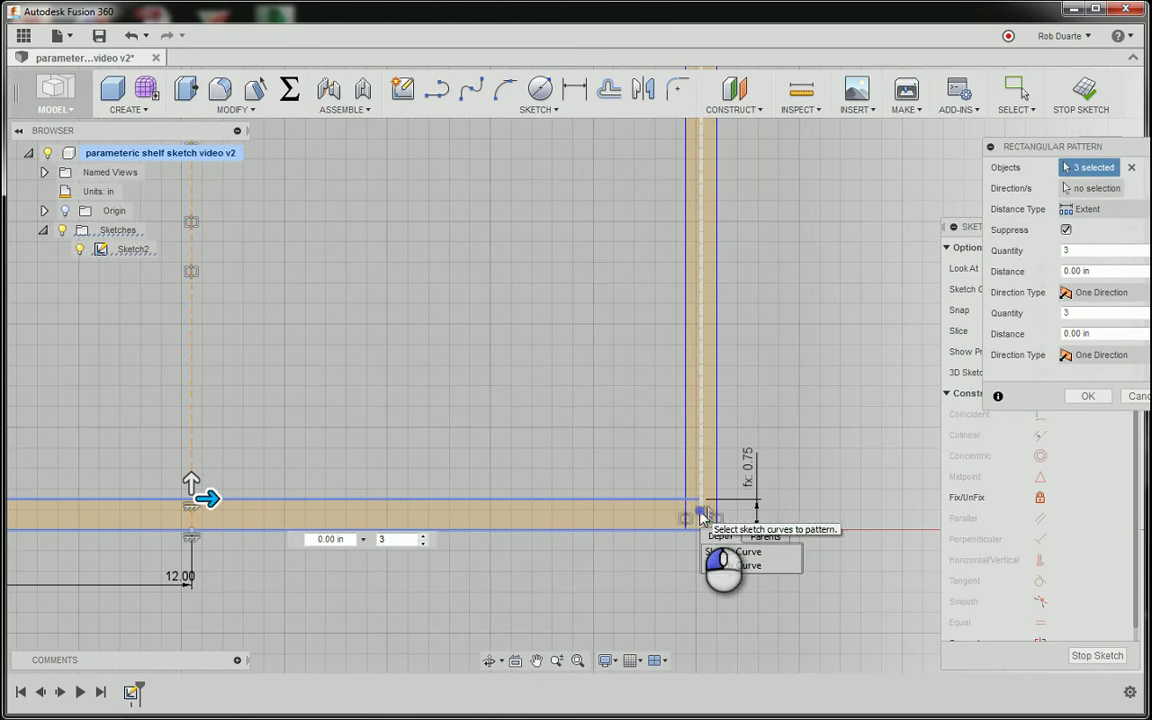
left_click(727, 566)
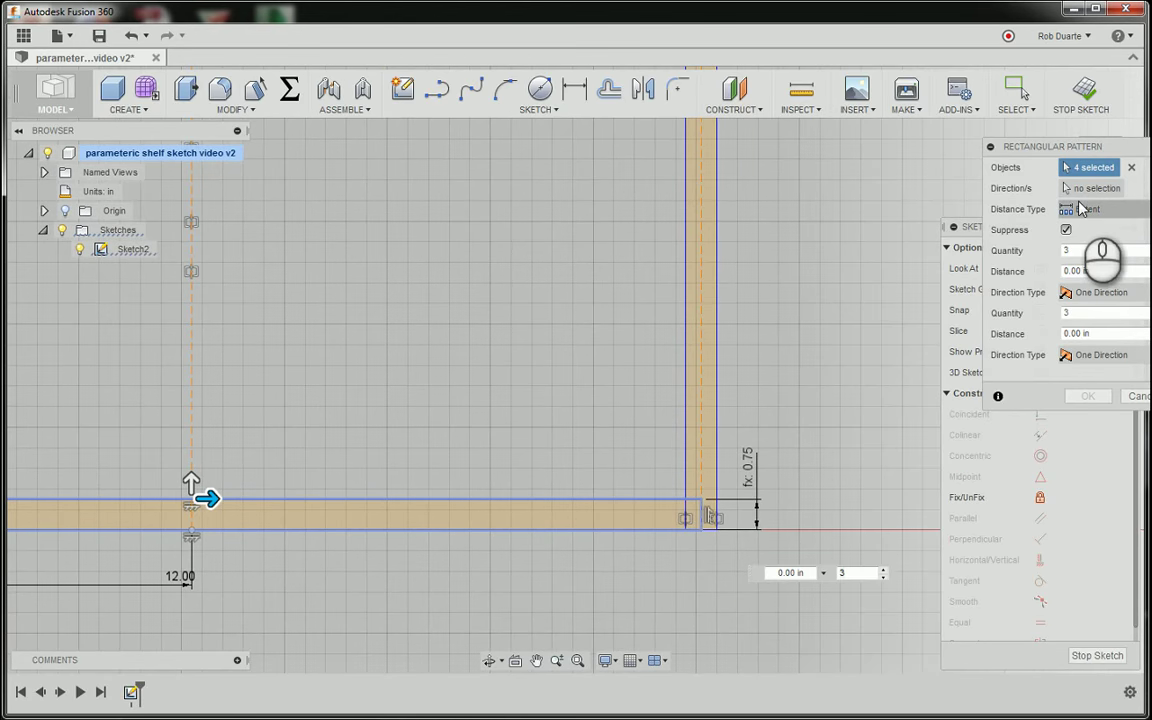
scroll(790, 250, "up", 3)
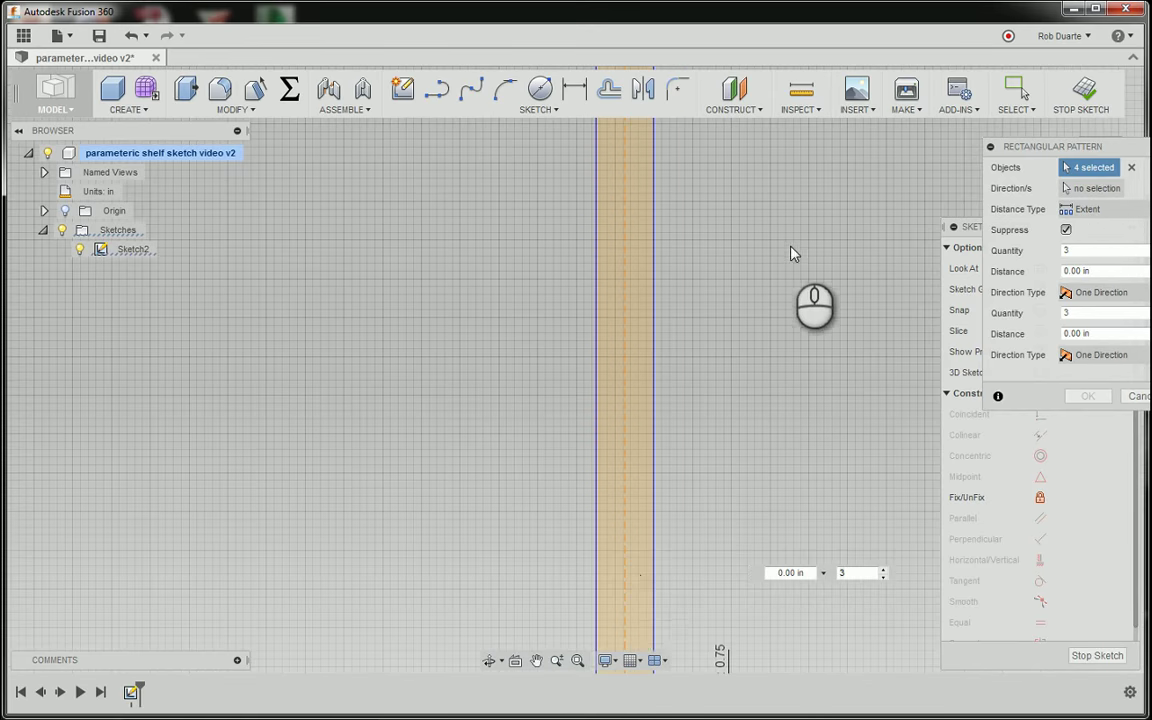
left_click(576, 662)
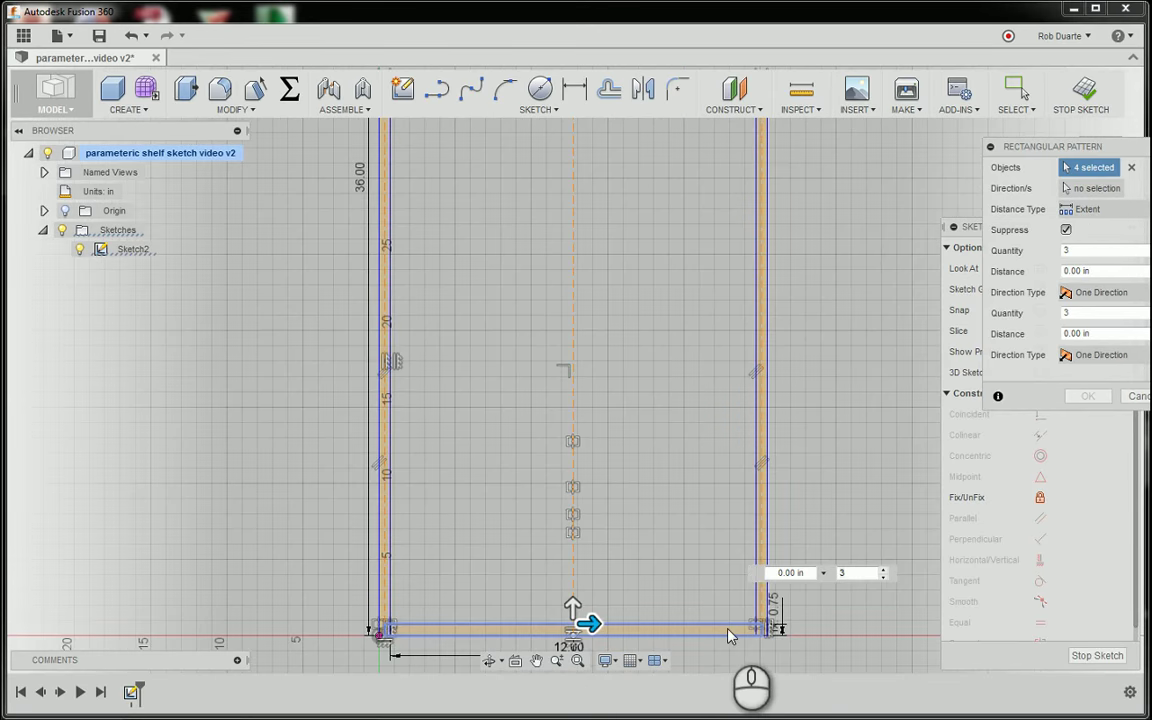
scroll(712, 240, "up", 1)
scroll(712, 240, "down", 3)
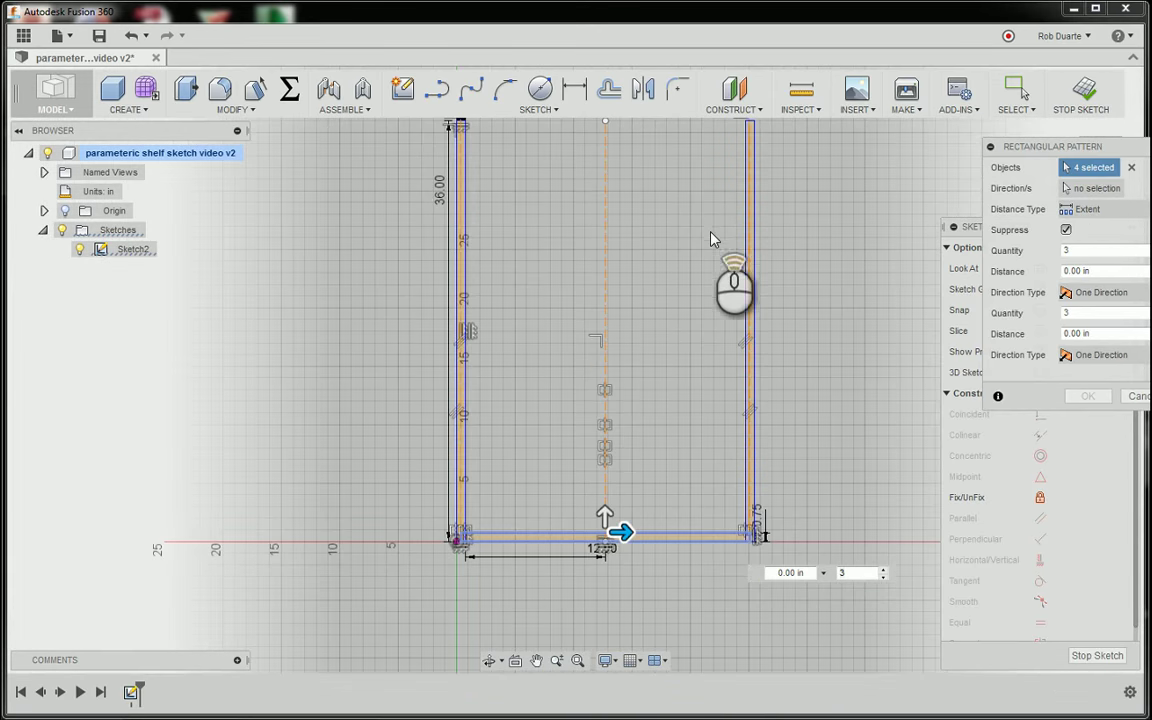
middle_click_drag(708, 222, 685, 320)
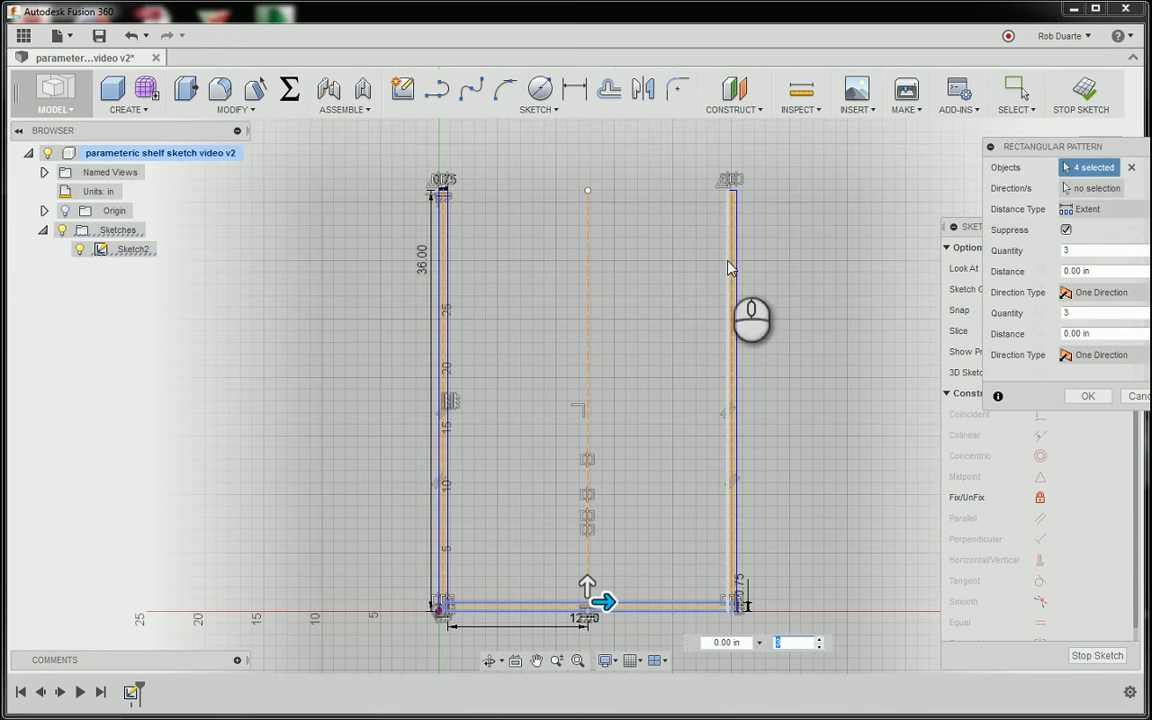
- Keep Extent, set the second Quantity to qty and Distance to height-thickness
left_click_drag(1060, 147, 968, 146)
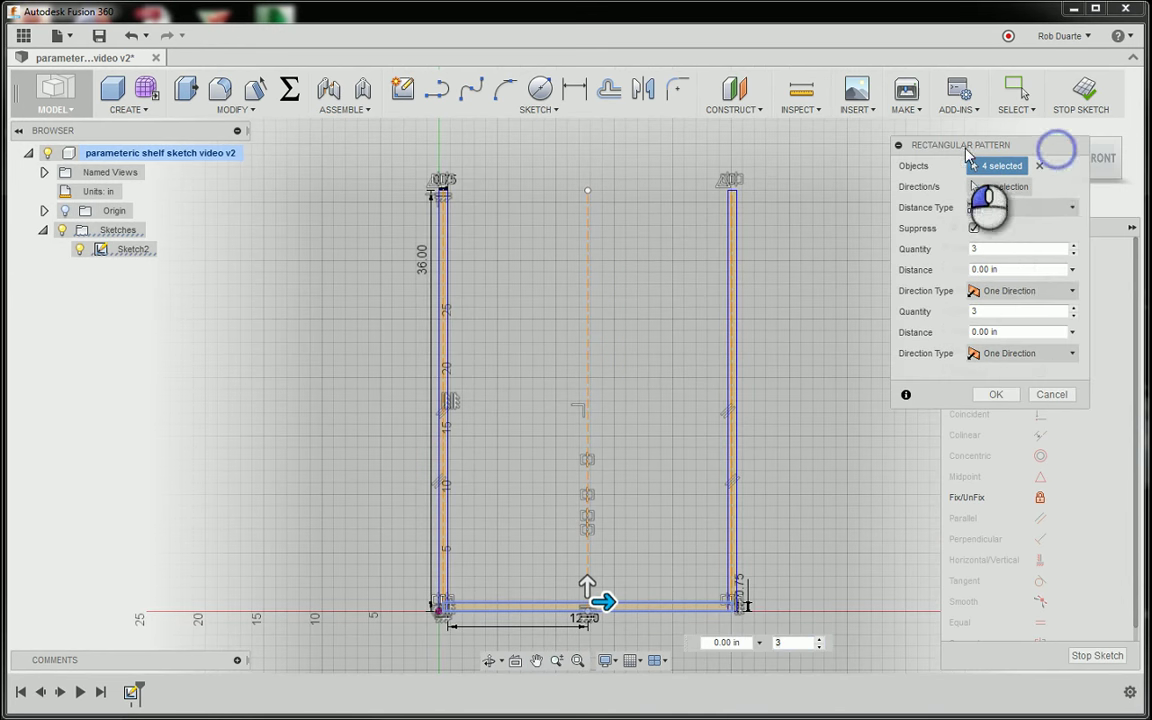
left_click(1010, 208)
left_click(932, 205)
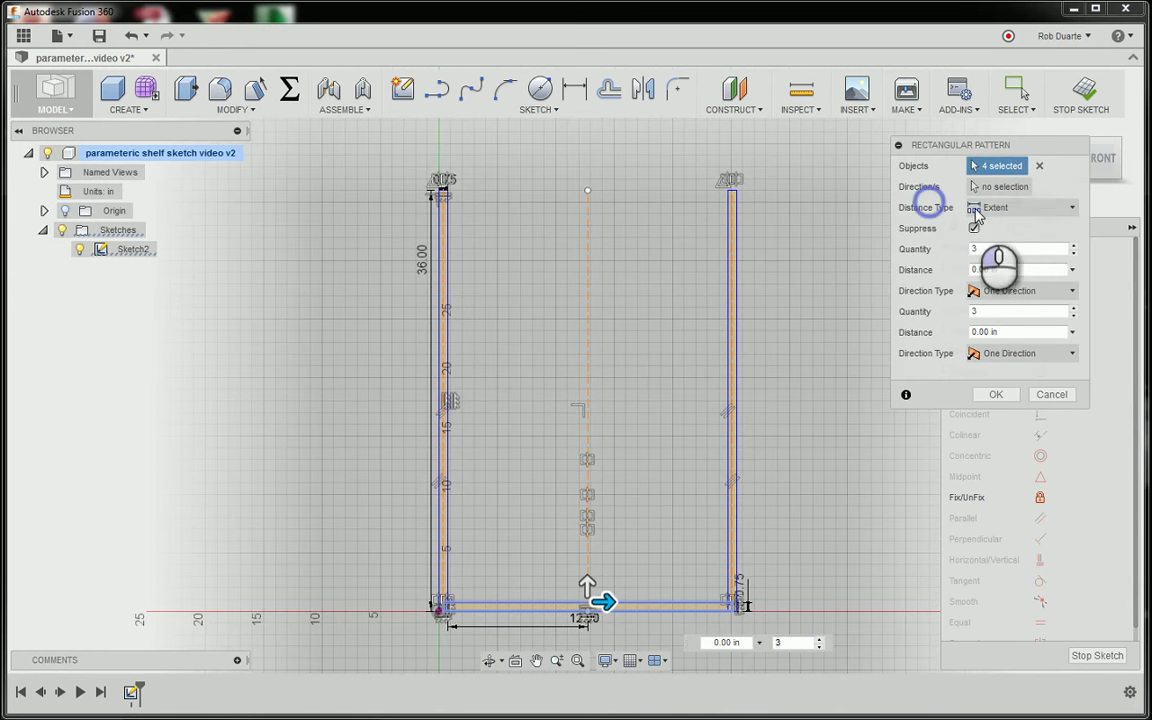
double_click(998, 311)
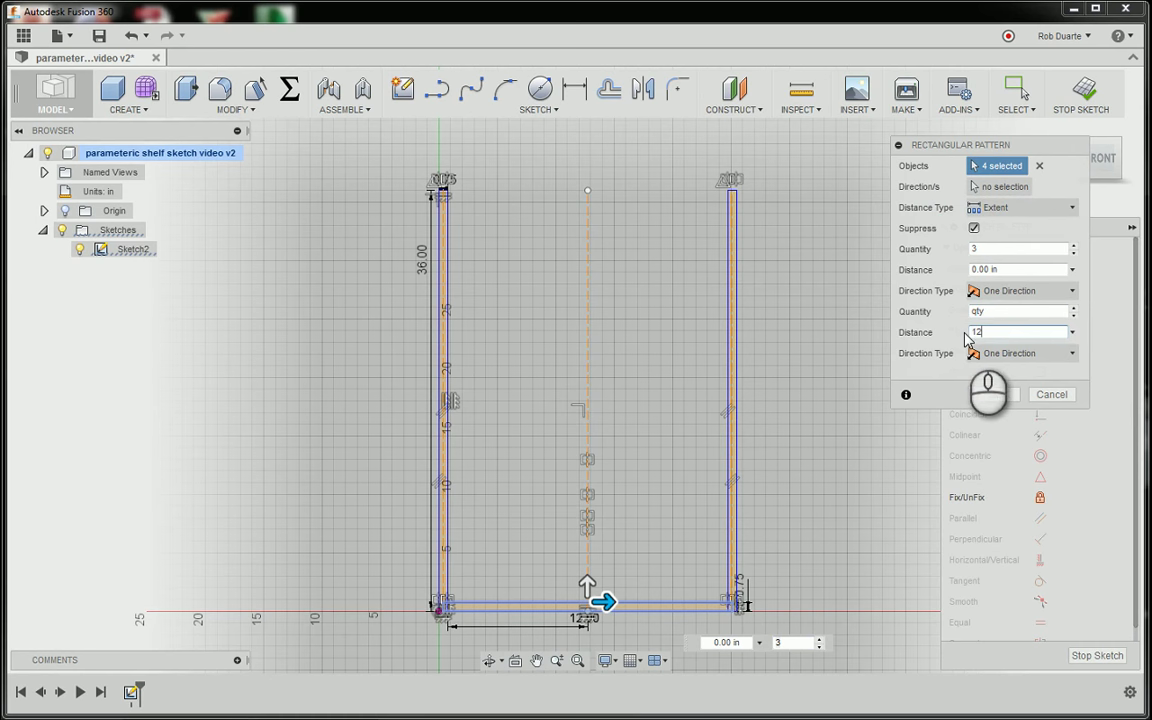
key("Tab")
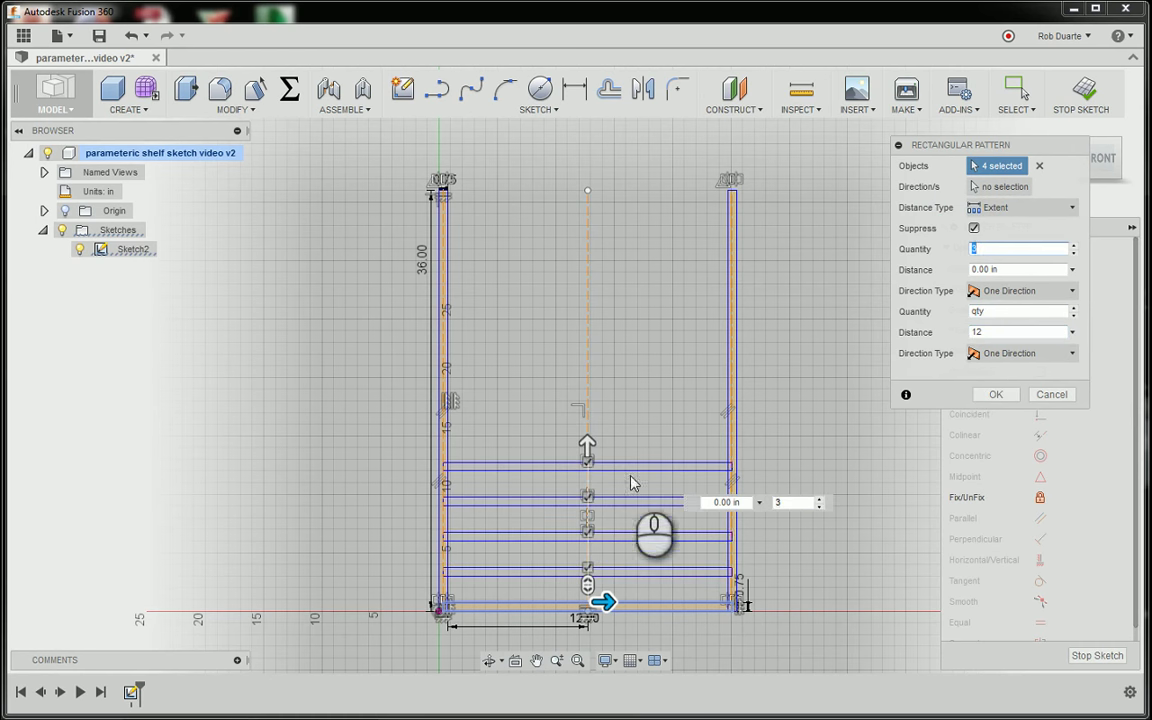
left_click(1013, 333)
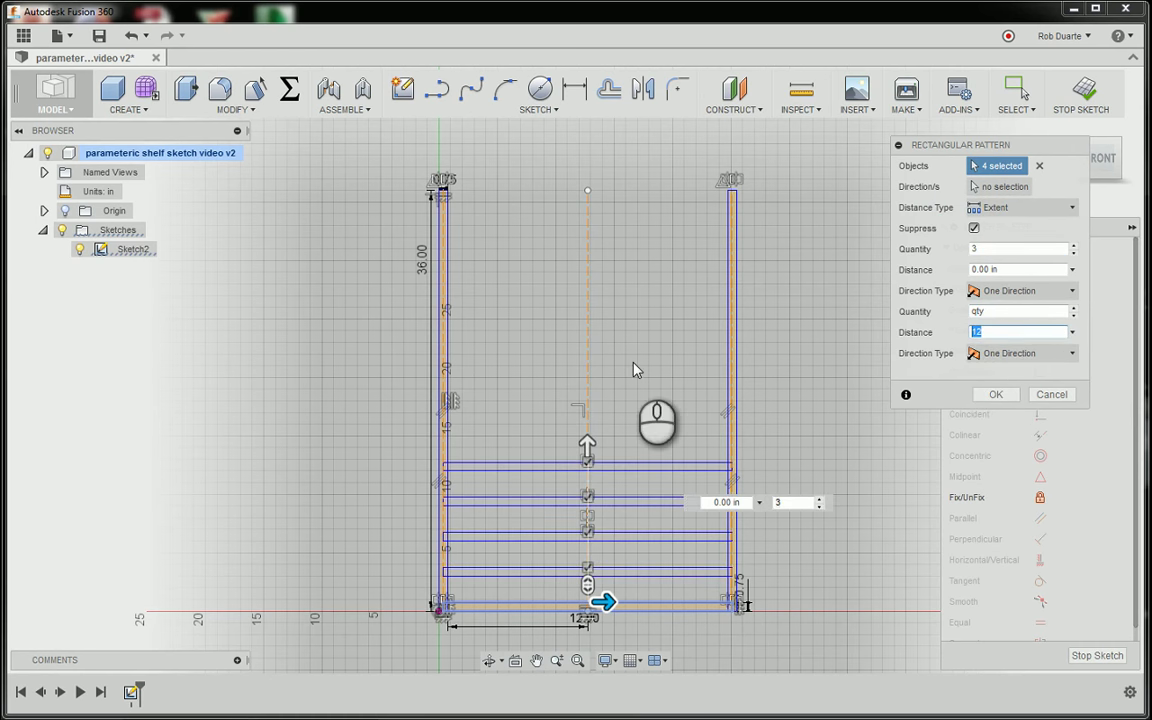
type("height-thickness")
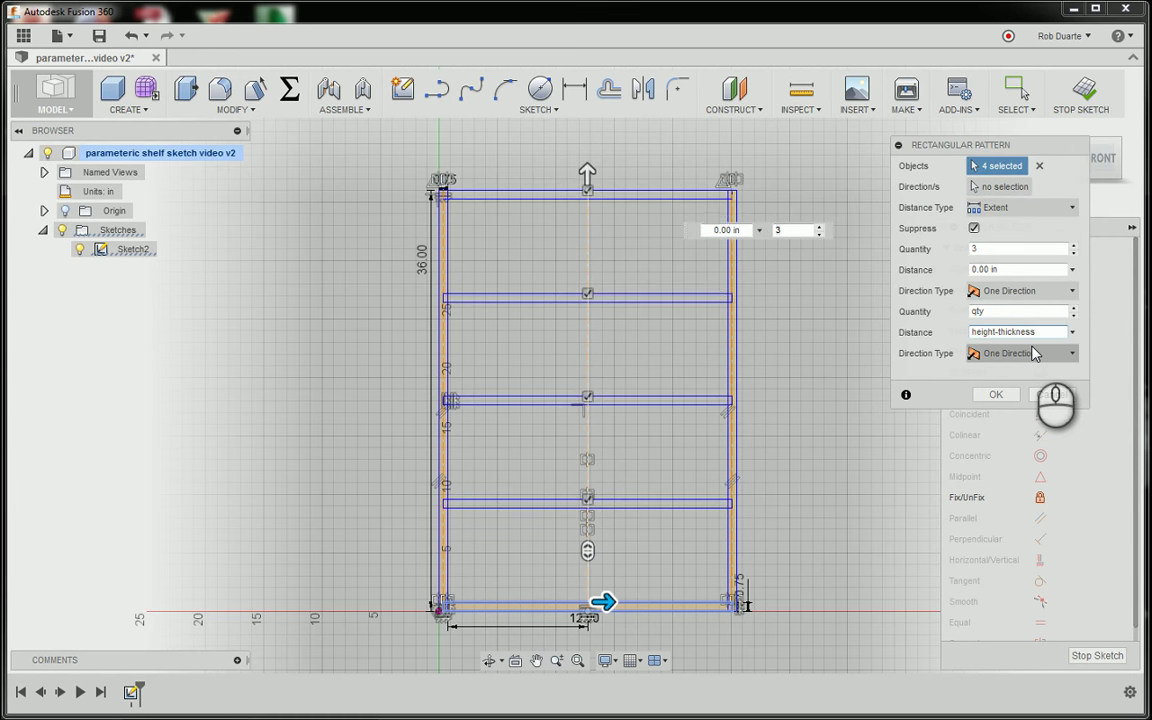
- Commit the shelf pattern, finish Sketch2, and cancel a trial 24 in Press Pull of the side board
left_click(992, 394)
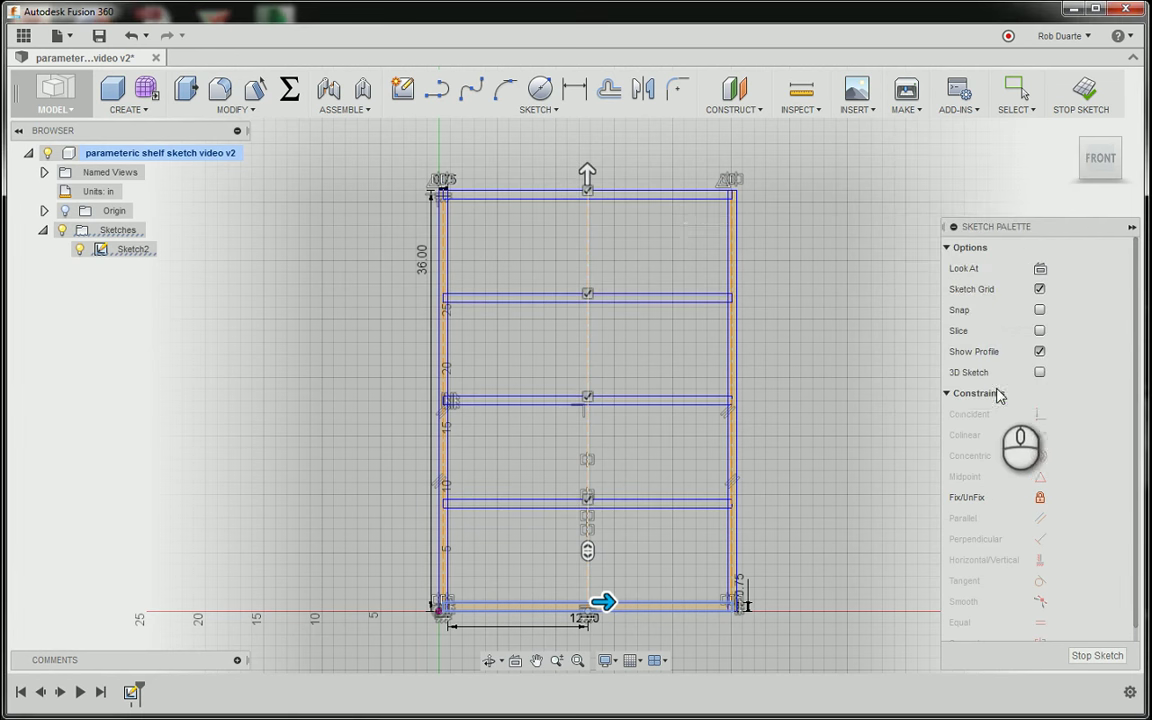
left_click(1083, 92)
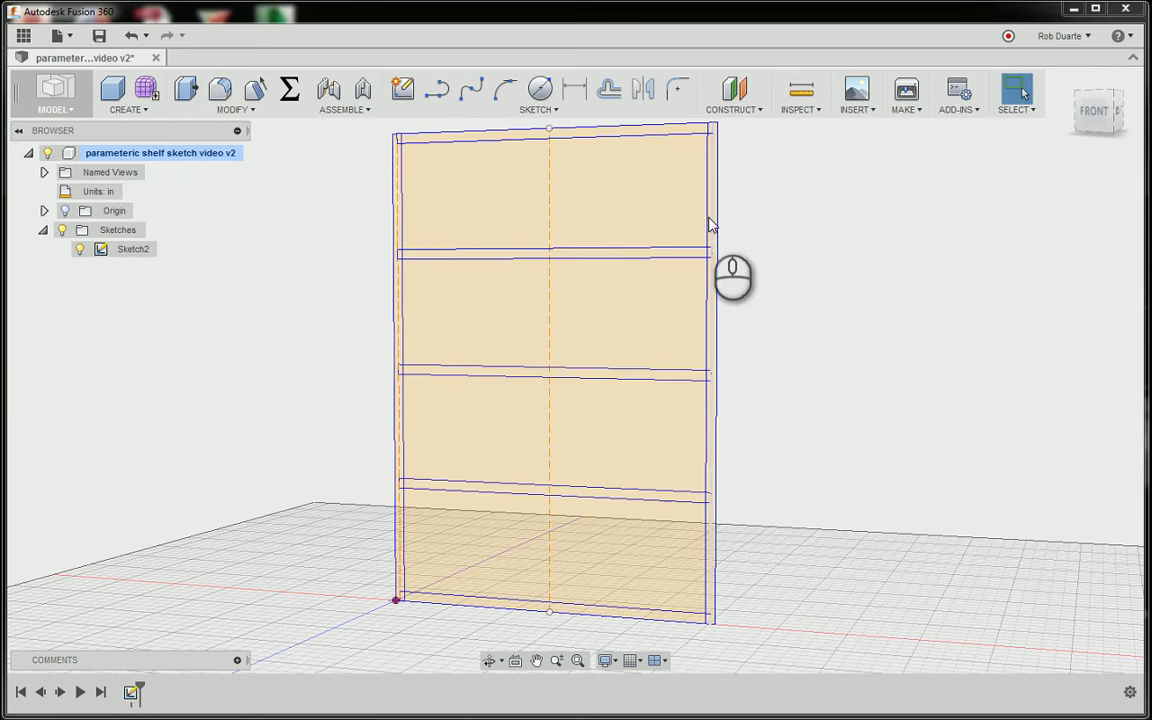
left_click(184, 89)
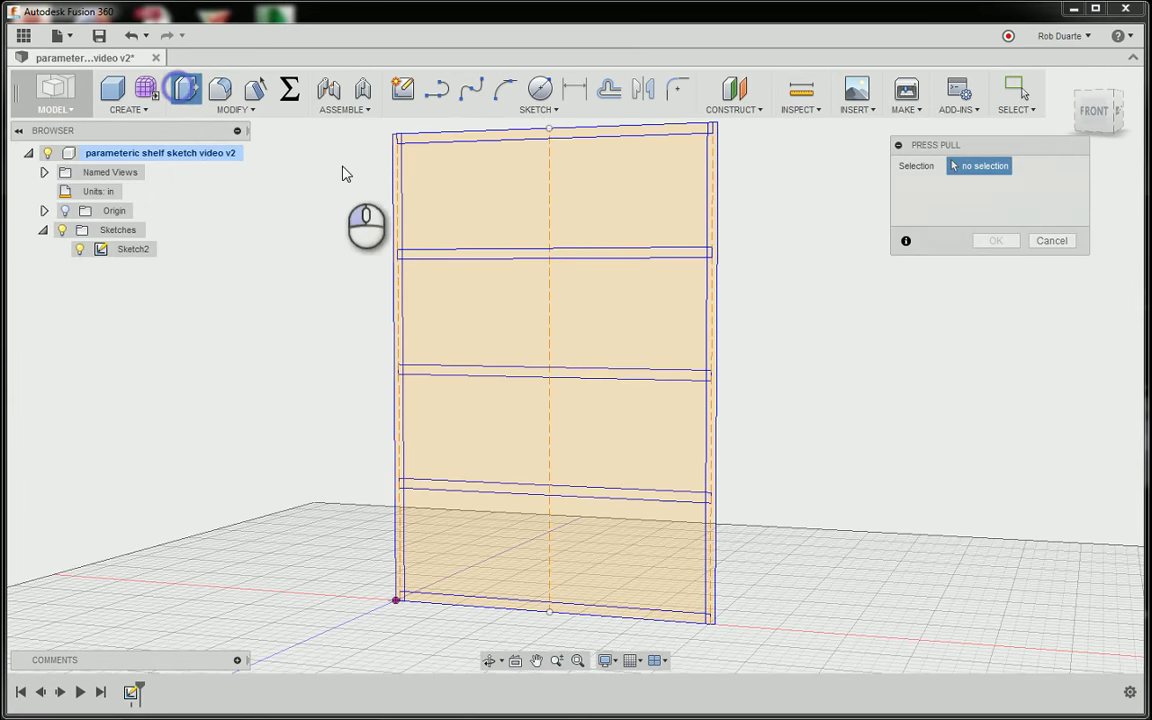
left_click(412, 302)
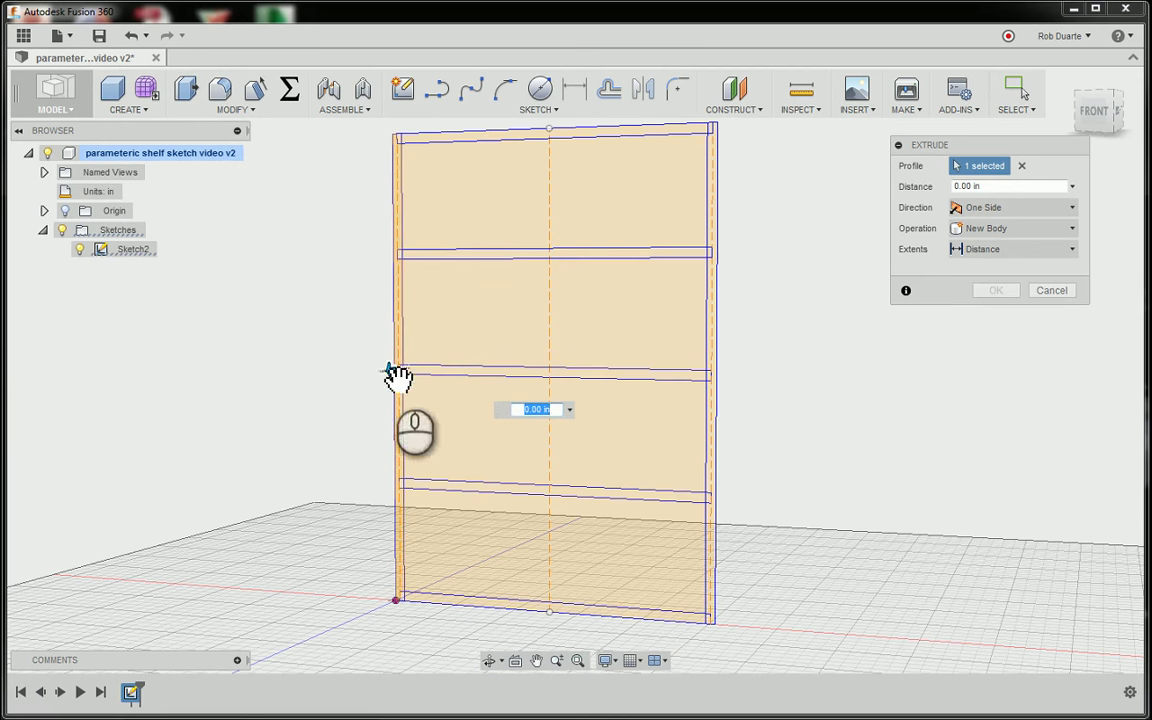
left_click_drag(397, 377, 228, 432)
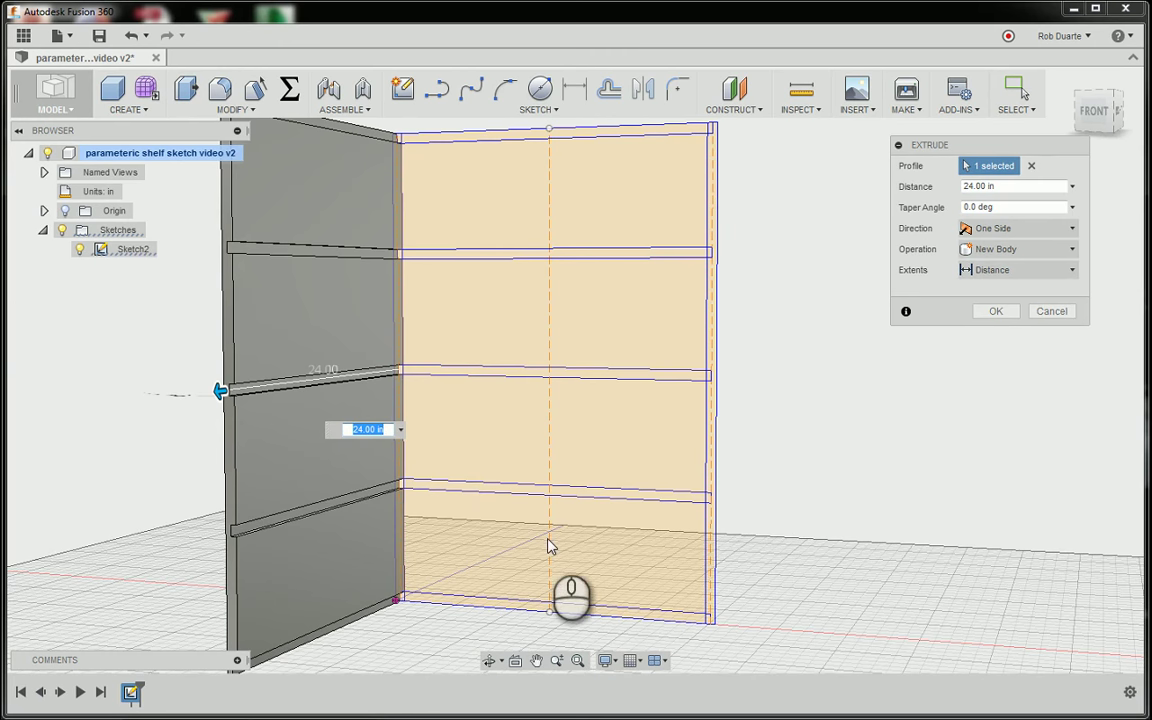
left_click(1050, 311)
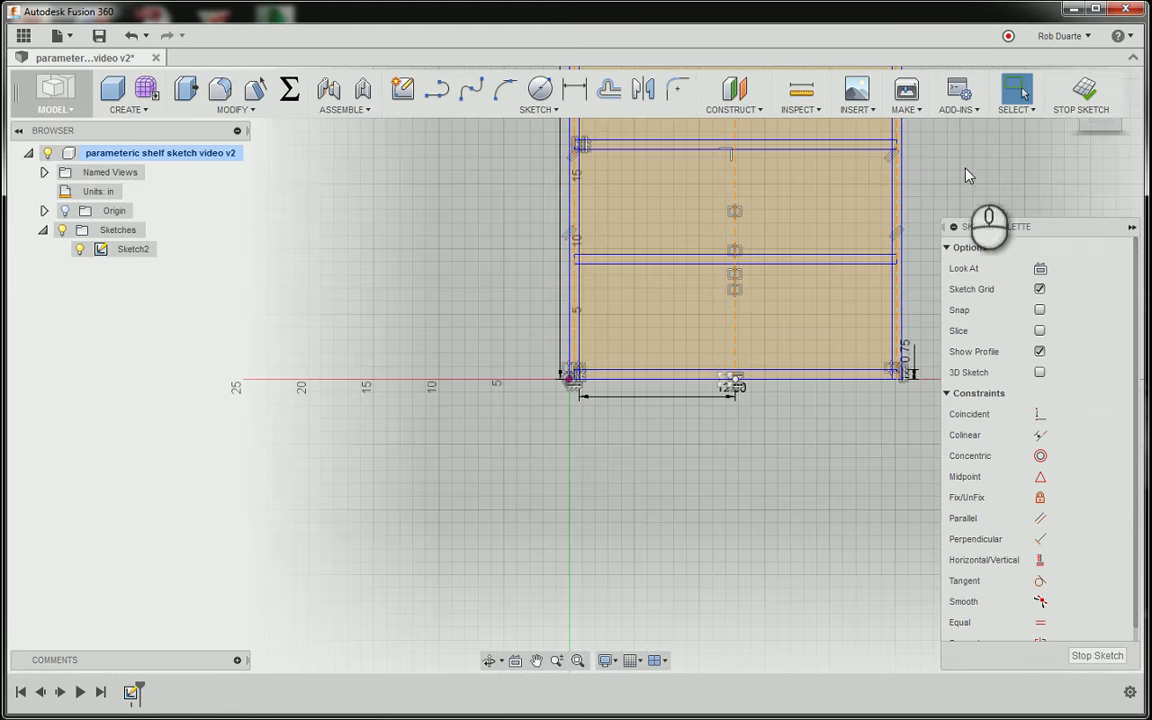
mouse_move(967, 172)
middle_mouse_down()
mouse_move(905, 270)
mouse_move(823, 450)
mouse_move(828, 414)
middle_mouse_up()
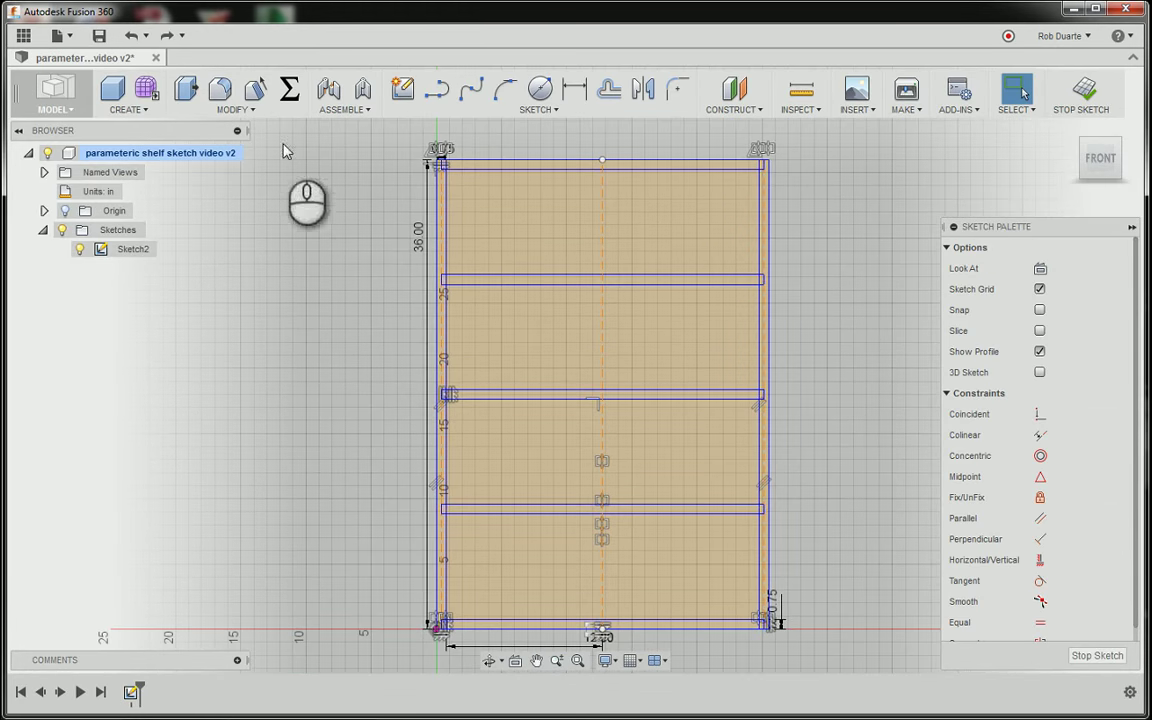
left_click(289, 88)
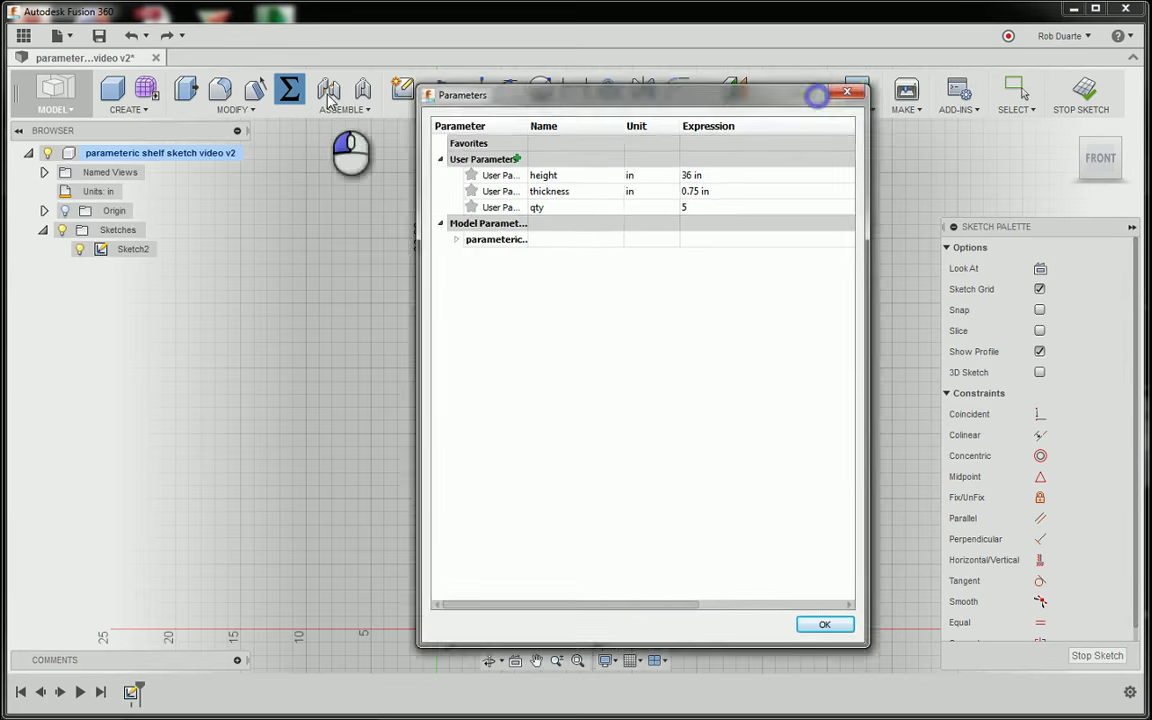
double_click(300, 210)
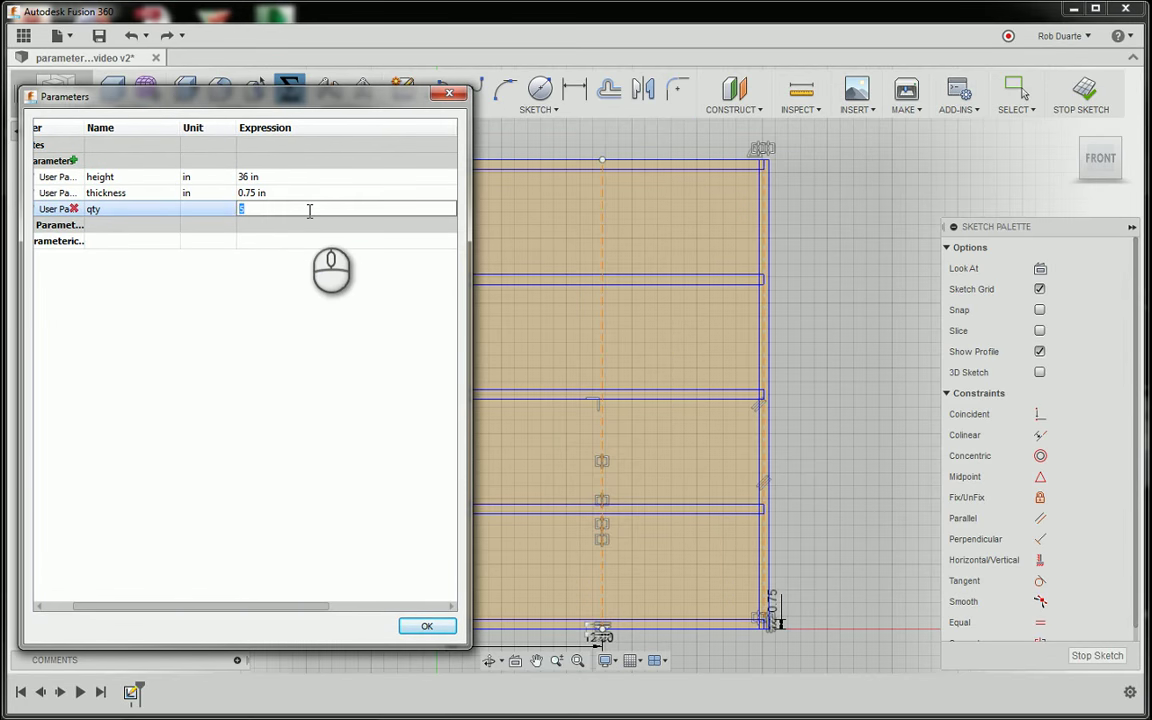
type("7")
key("Return")
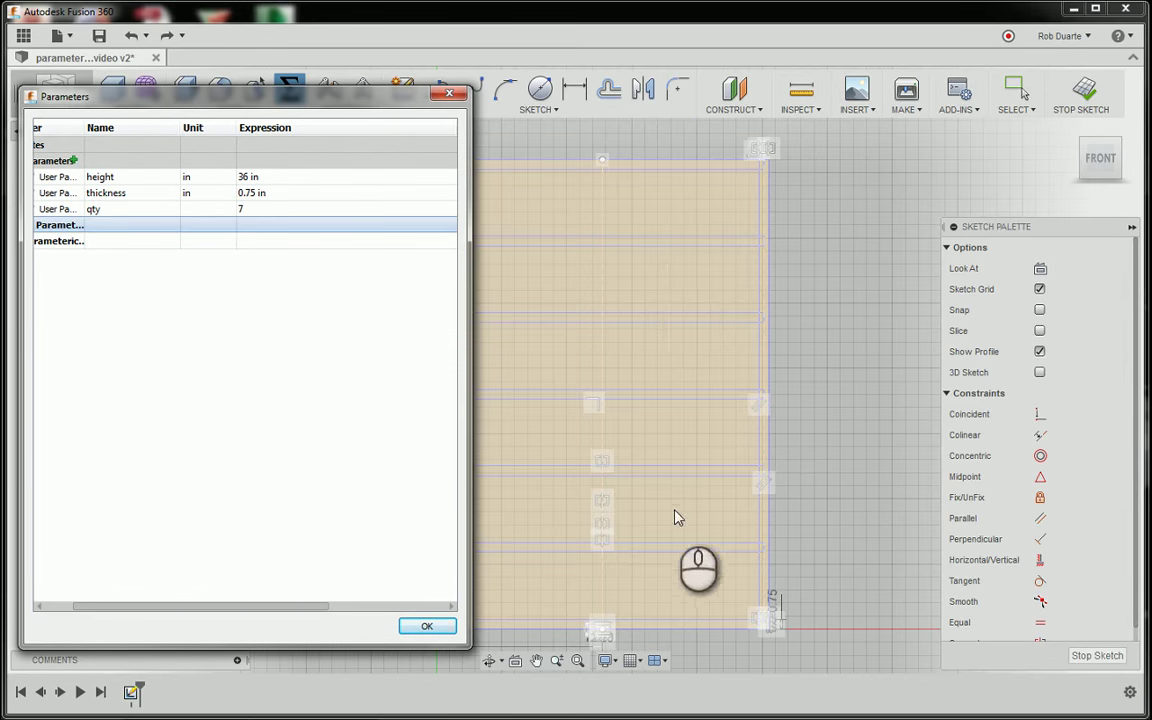
left_click(280, 208)
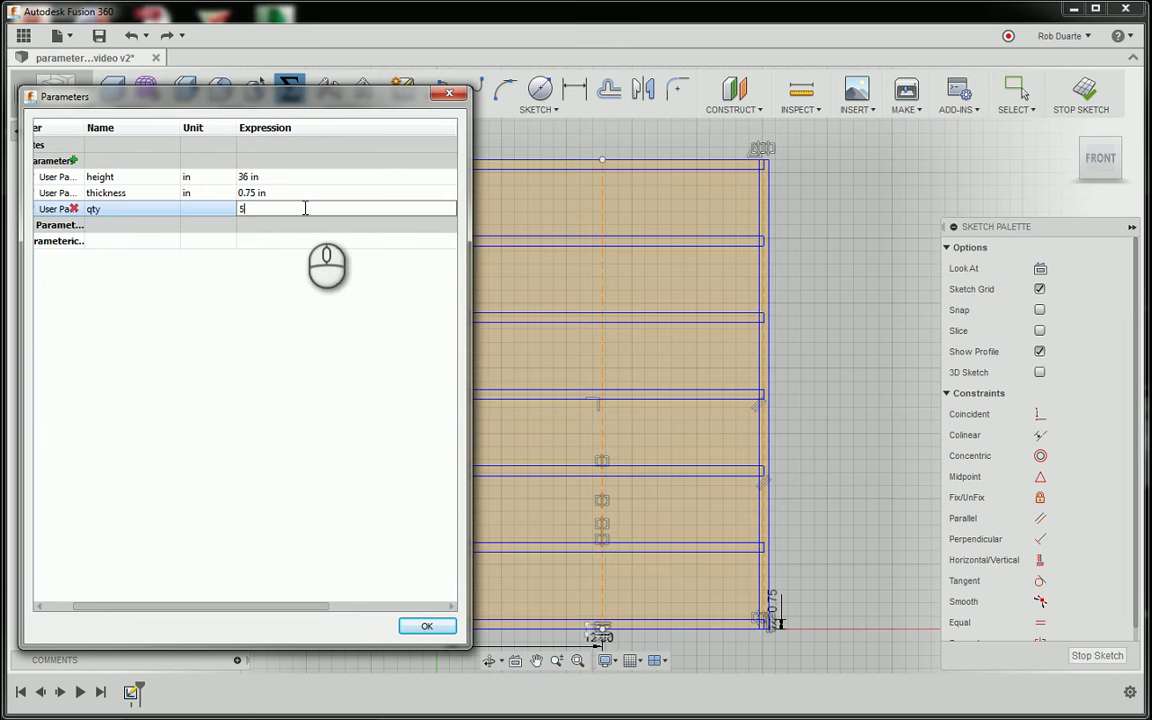
left_click(427, 626)
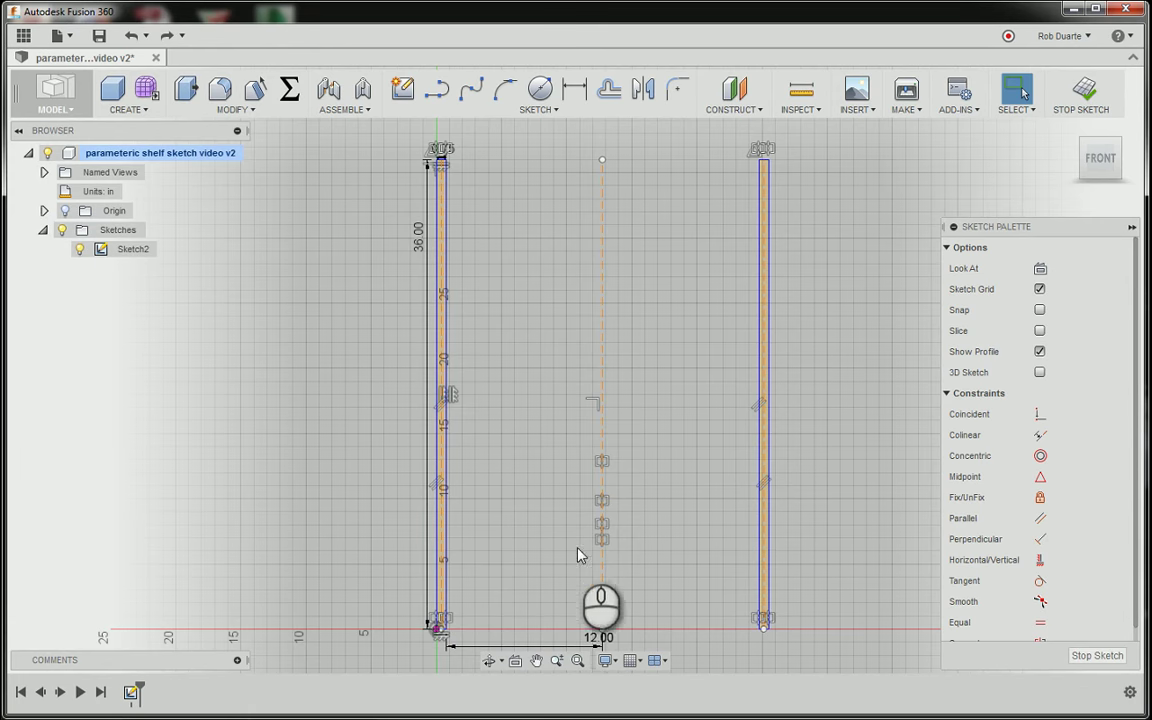
- Zoom and pan the view to the lower part of the two side boards
scroll(578, 553, "down", 2)
scroll(542, 527, "up", 1)
mouse_move(542, 527)
middle_mouse_down()
mouse_move(634, 445)
mouse_move(417, 424)
middle_mouse_up()
scroll(625, 455, "up", 3)
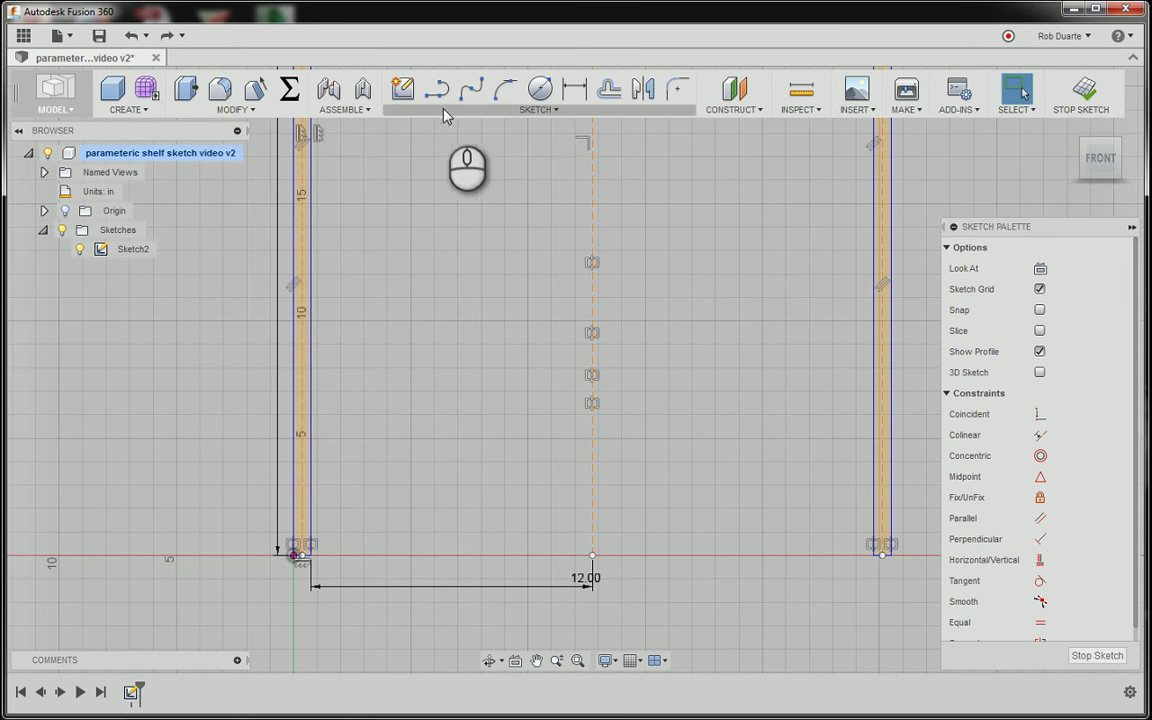
- Draw a 2-point rectangle spanning from the left side board to the right one
key("s")
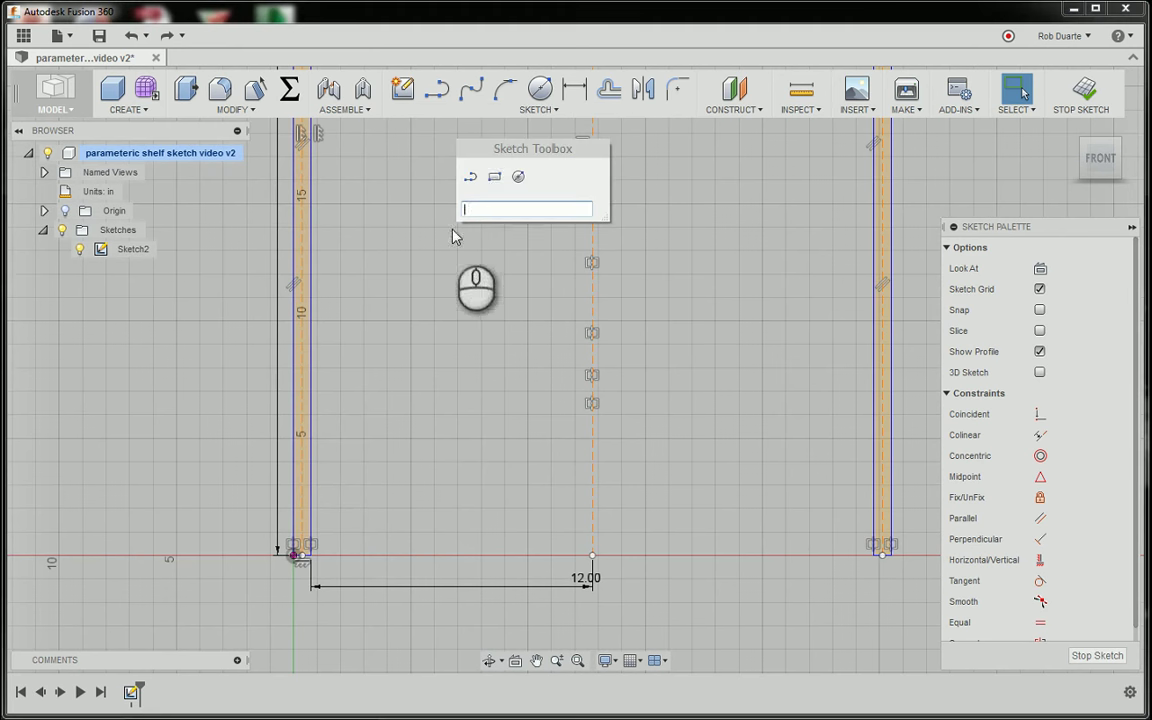
left_click(494, 176)
left_click(302, 334)
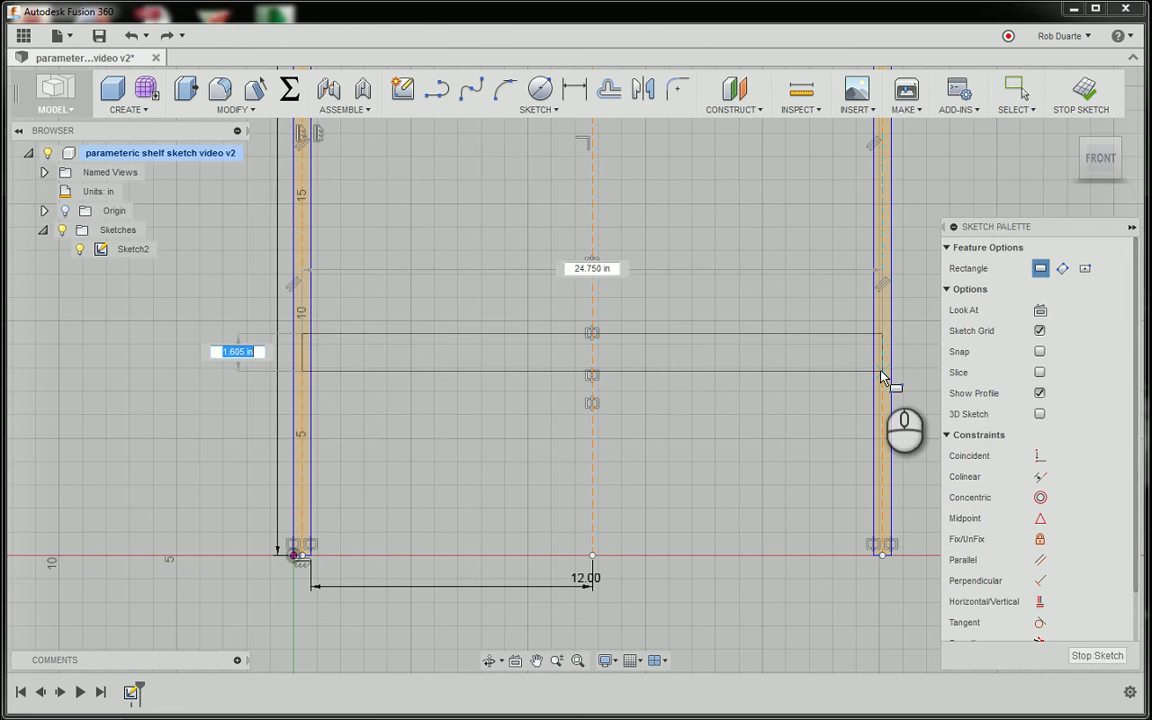
left_click(882, 373)
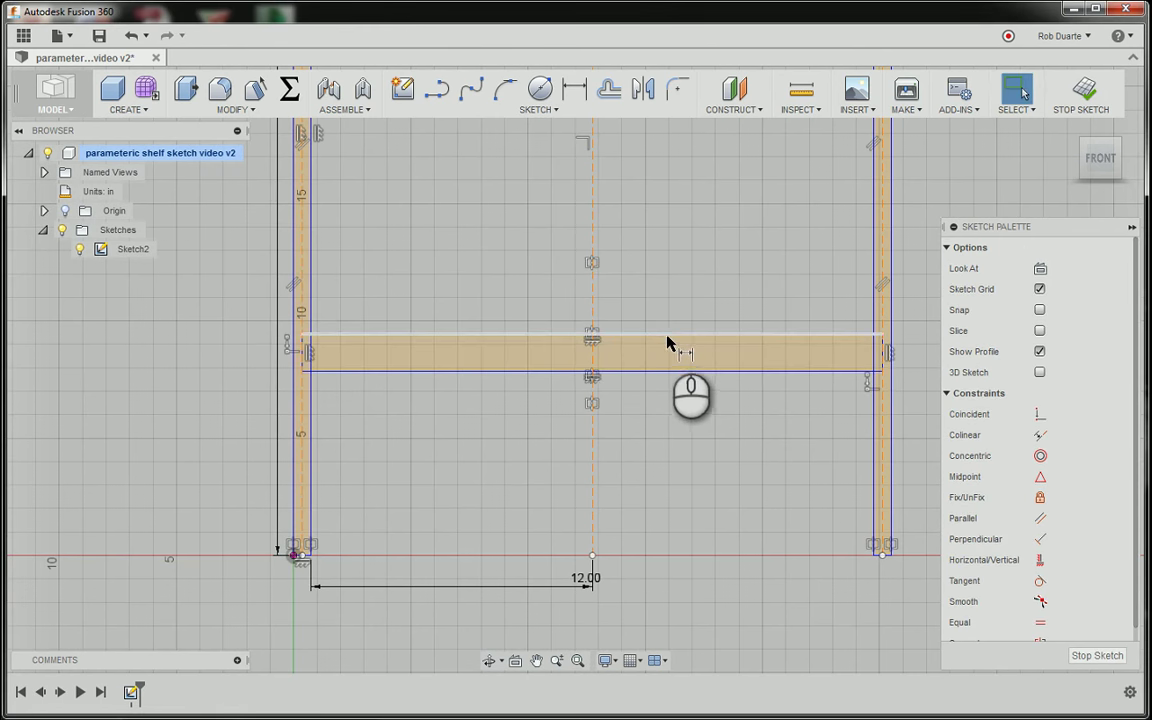
- Dimension the shelf rectangle's height as the thickness parameter (0.75)
key("d")
left_click(667, 334)
left_click(667, 372)
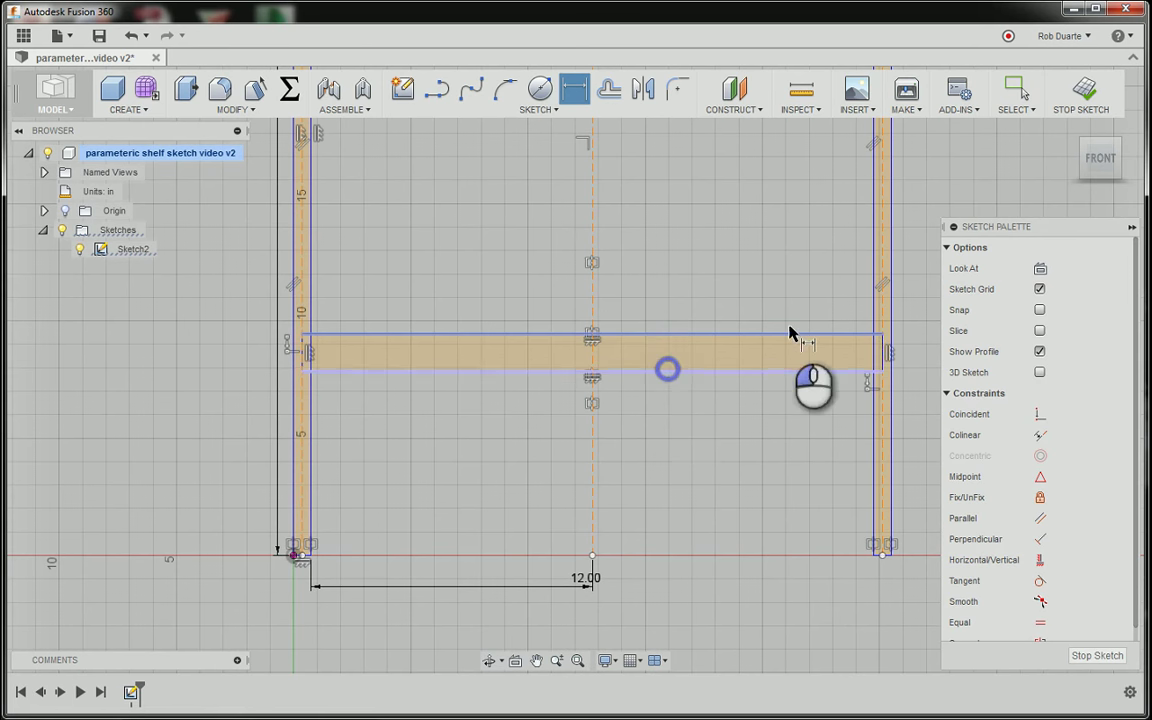
left_click(922, 345)
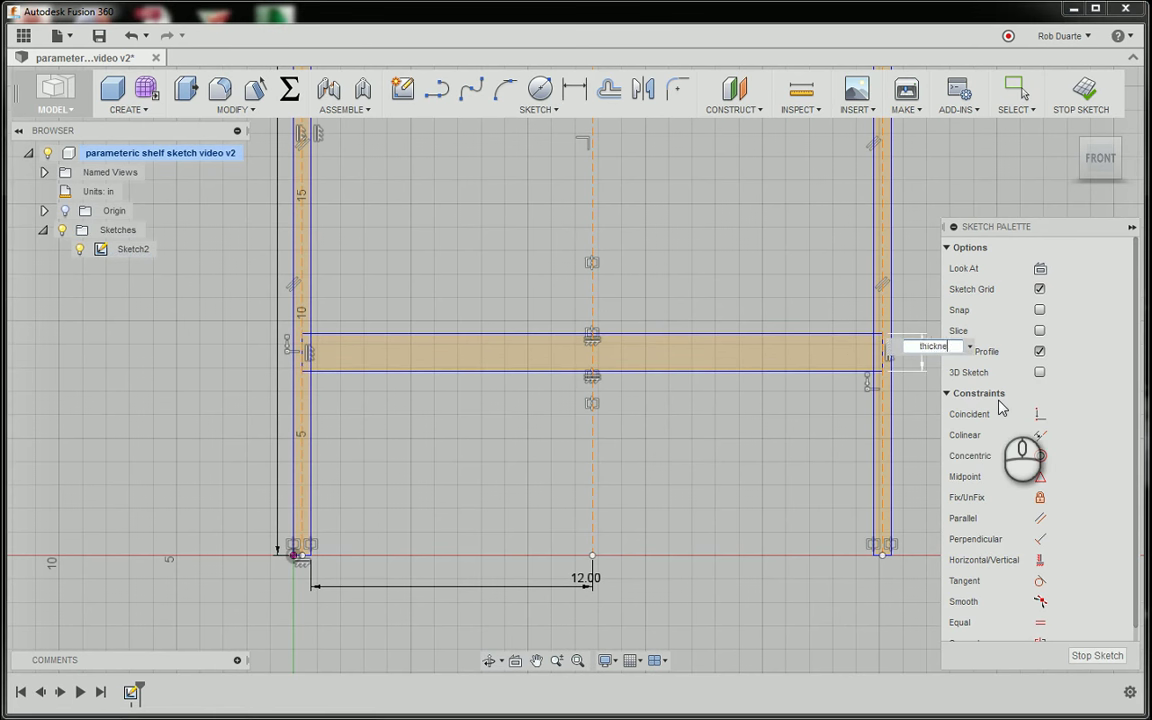
type("thicknes")
key("Return")
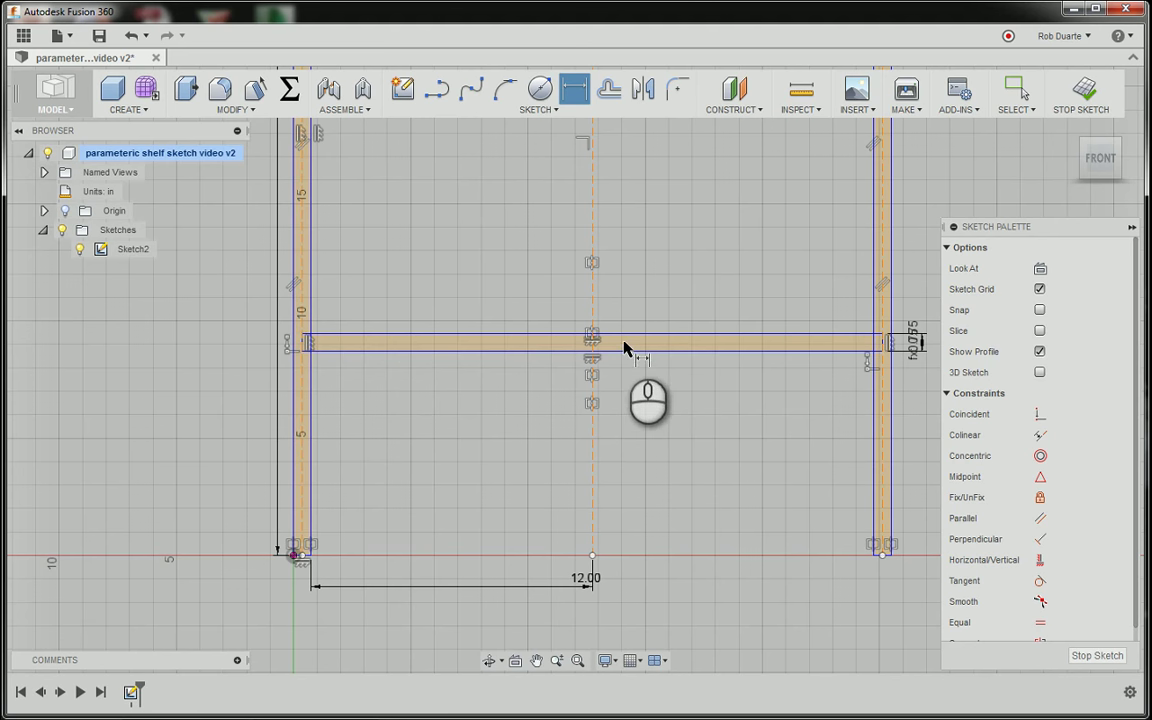
- Draw the shelf line across to the right board and move the 0.75 dimension beside it
left_click(436, 88)
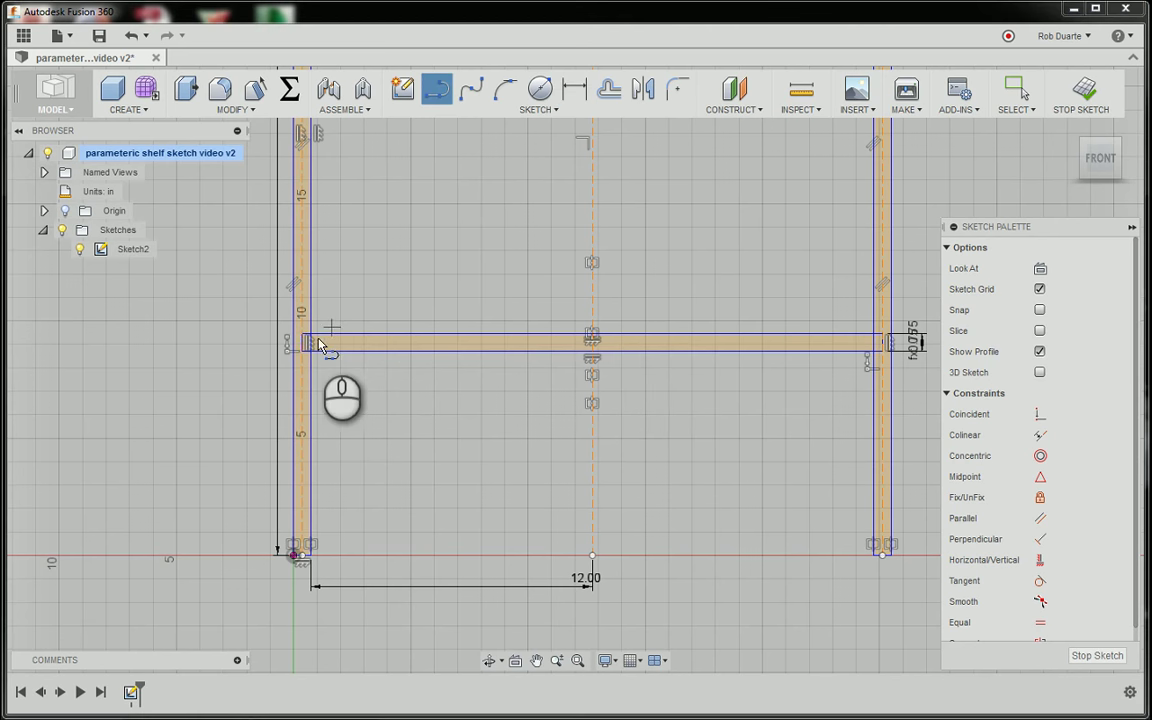
left_click(305, 341)
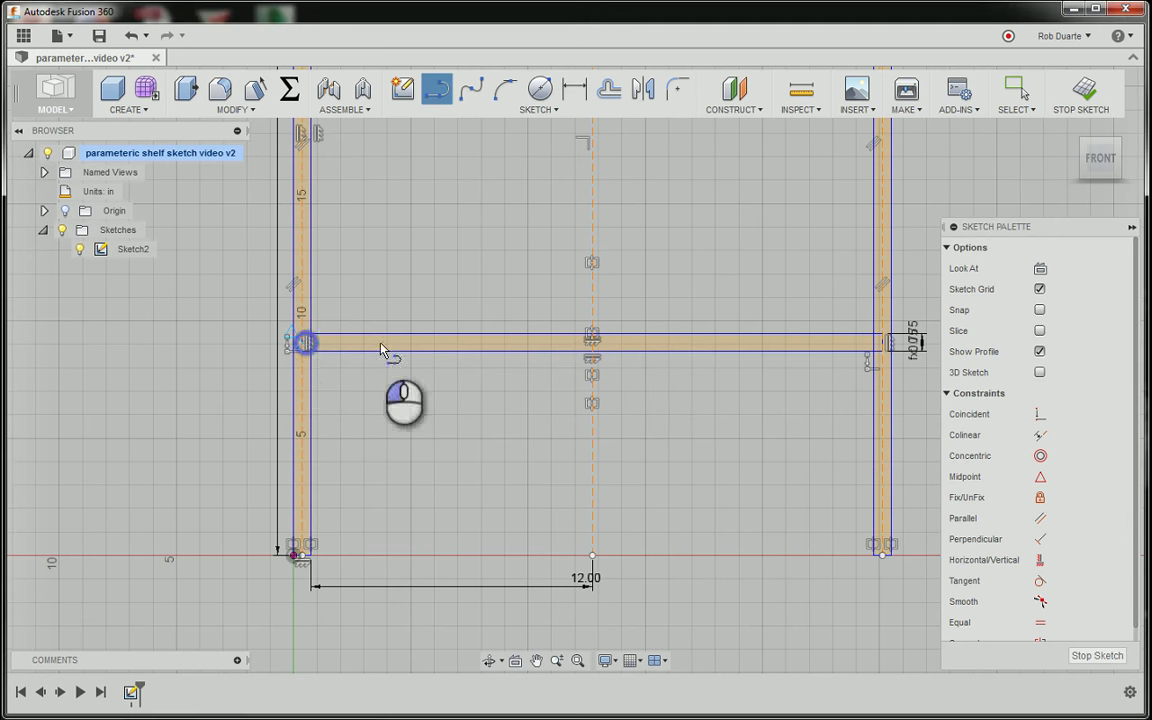
left_click(884, 342)
key("Escape")
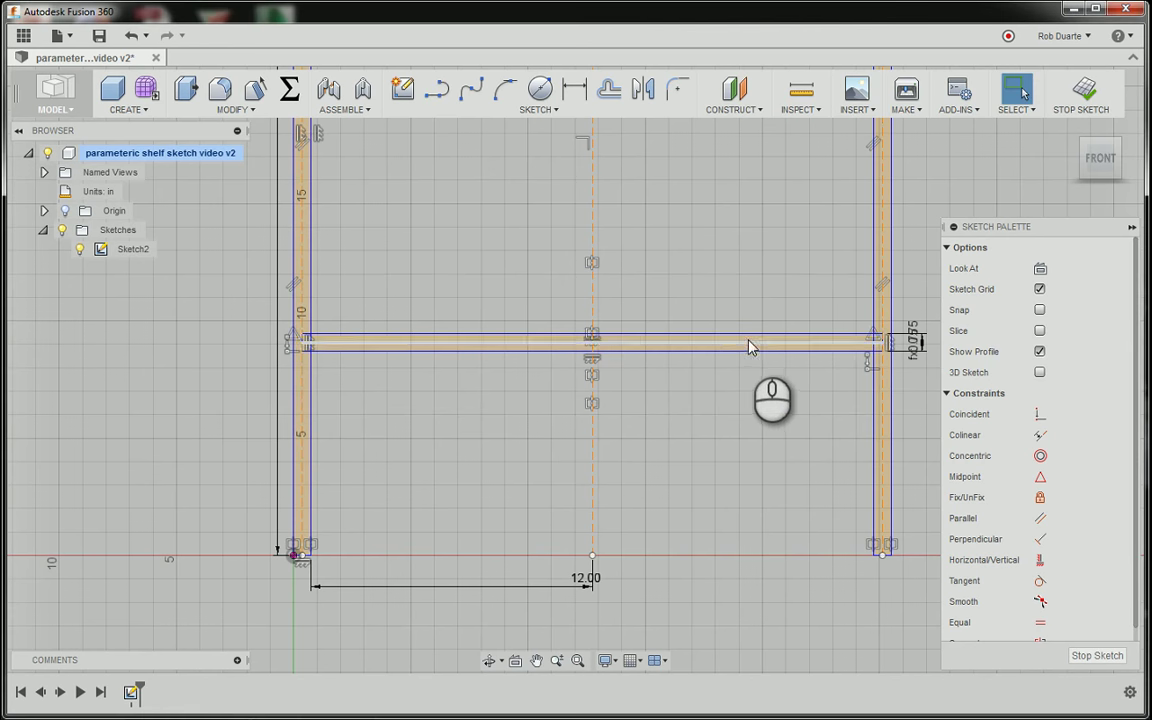
left_click(750, 342)
left_click(758, 391)
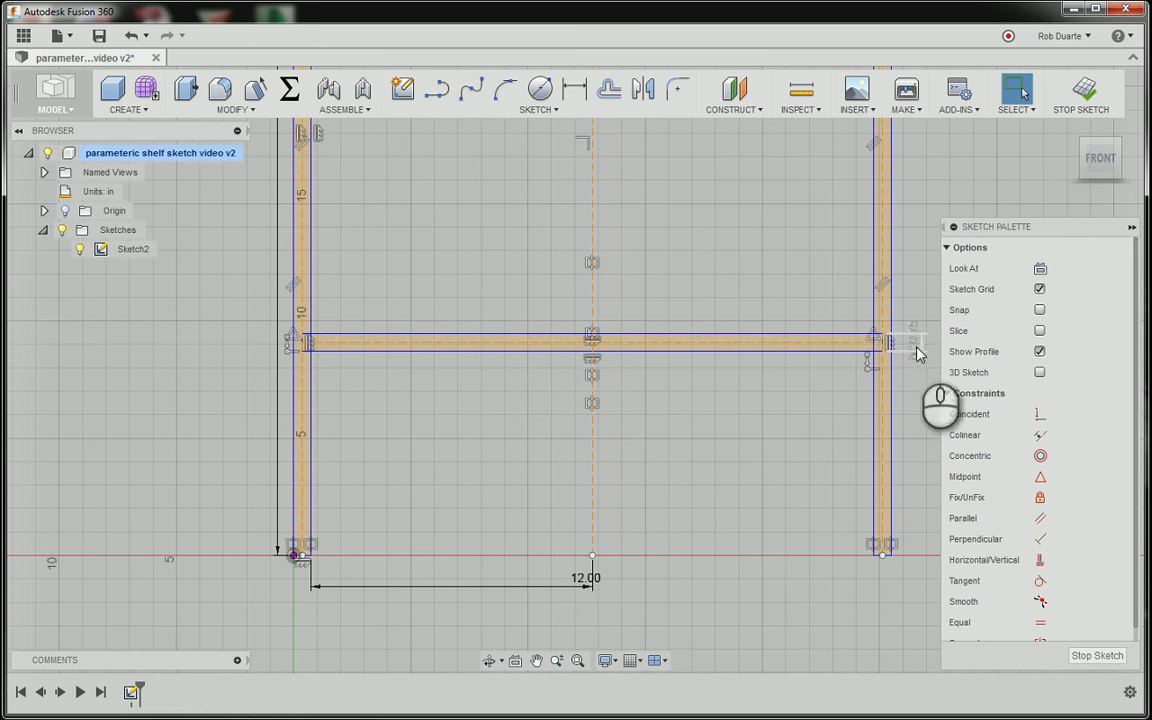
left_click_drag(916, 346, 921, 385)
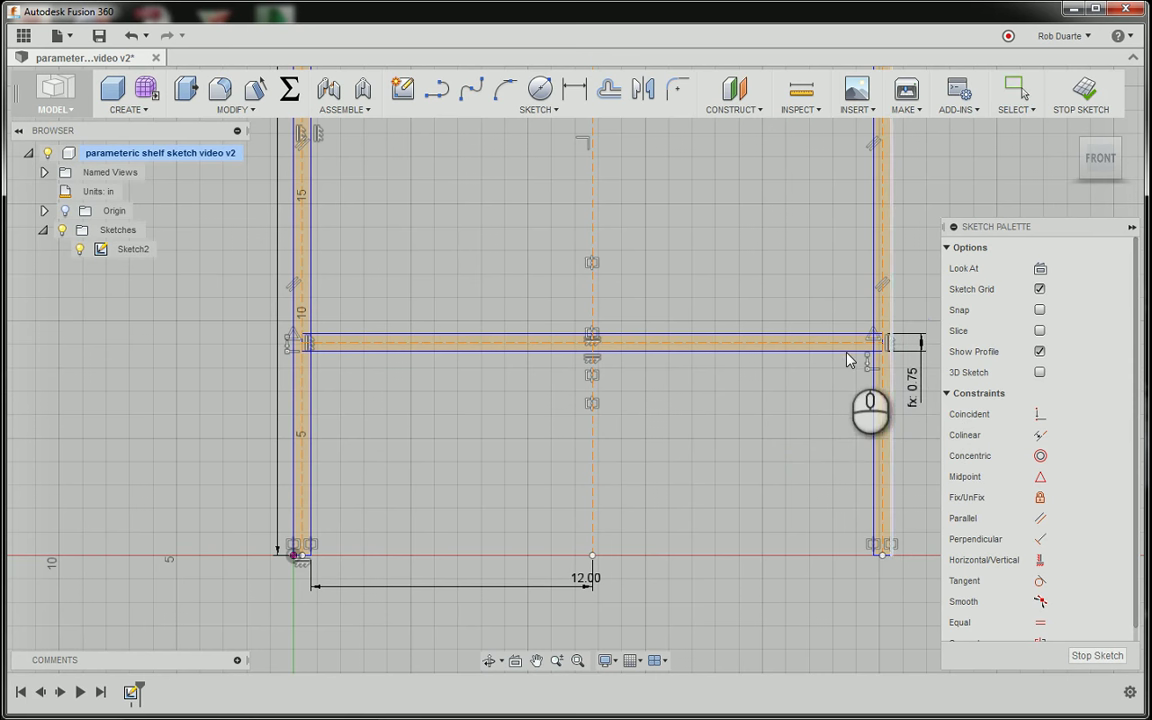
- Dimension the shelf's top edge from the bottom-left corner as height/5
left_click(574, 90)
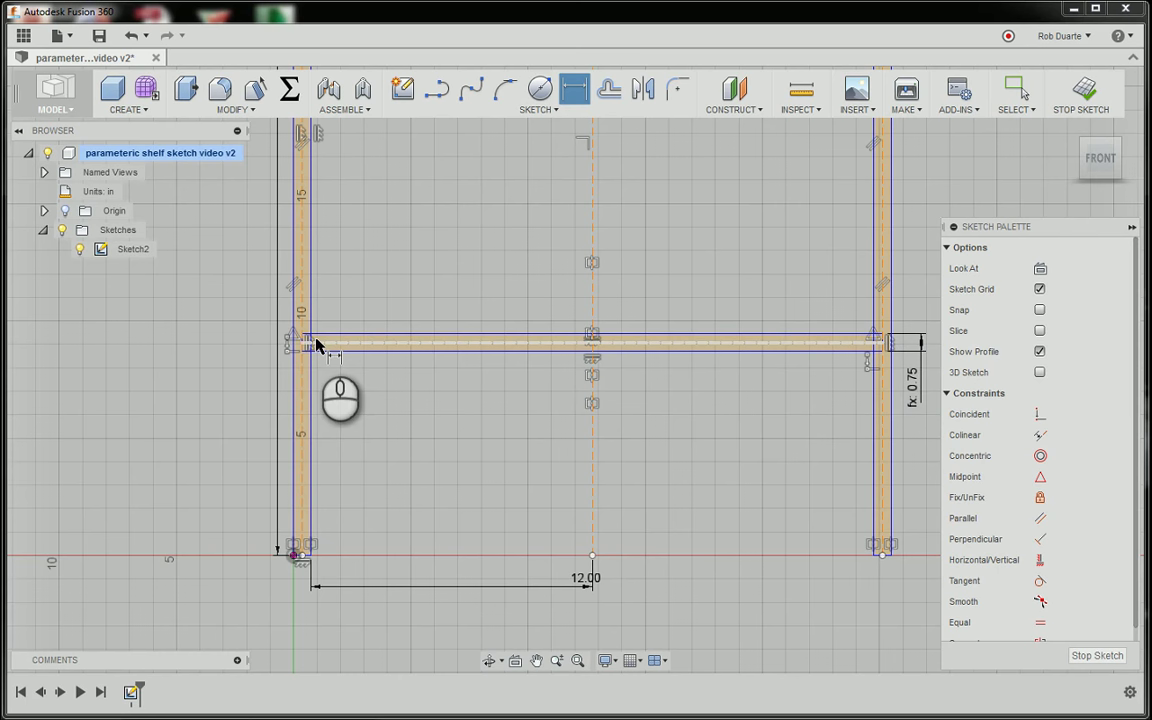
left_click(316, 343)
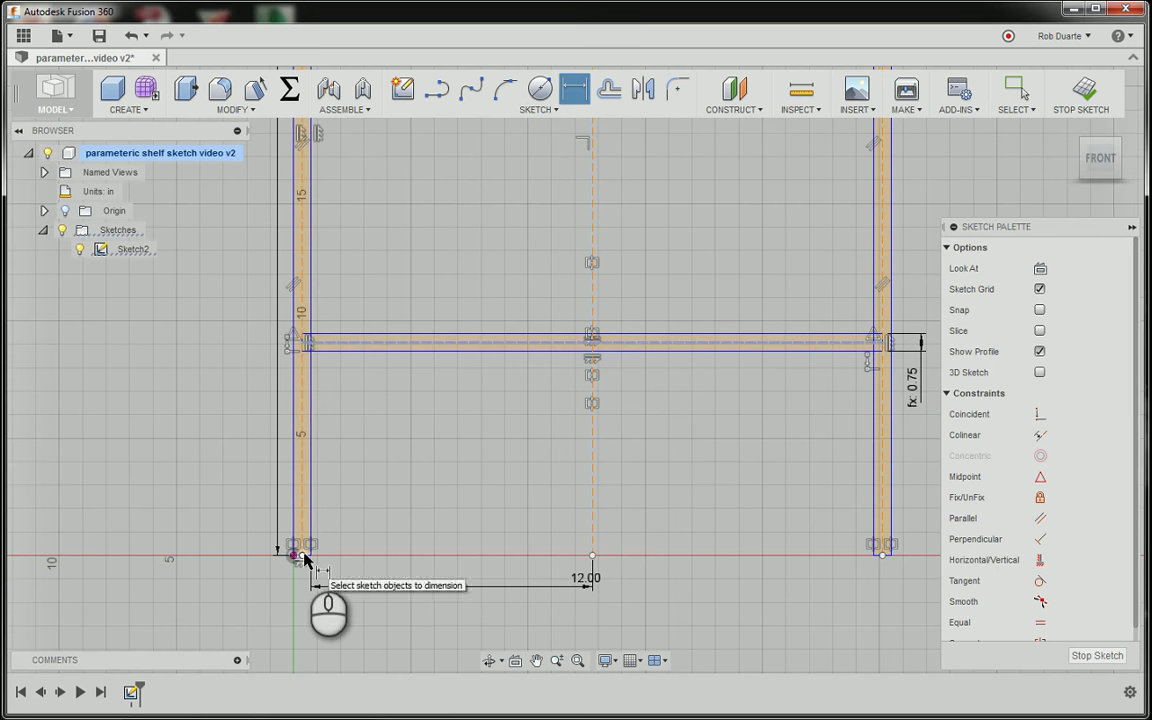
left_click(303, 555)
left_click(177, 547)
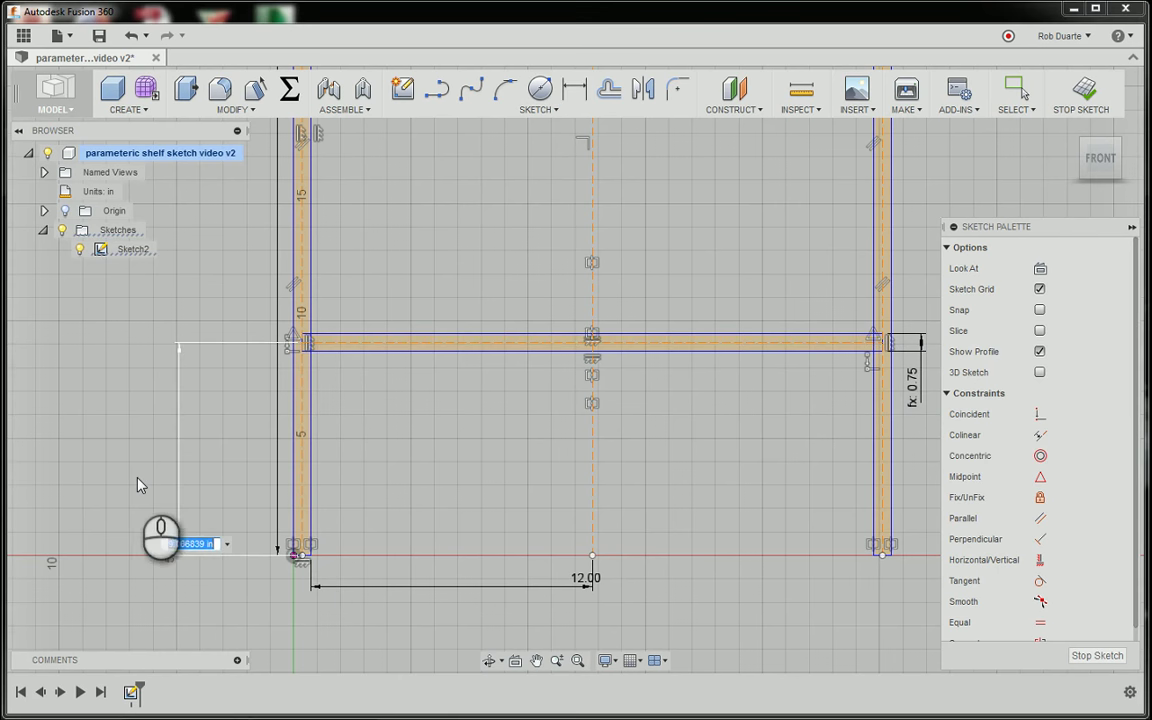
type("he")
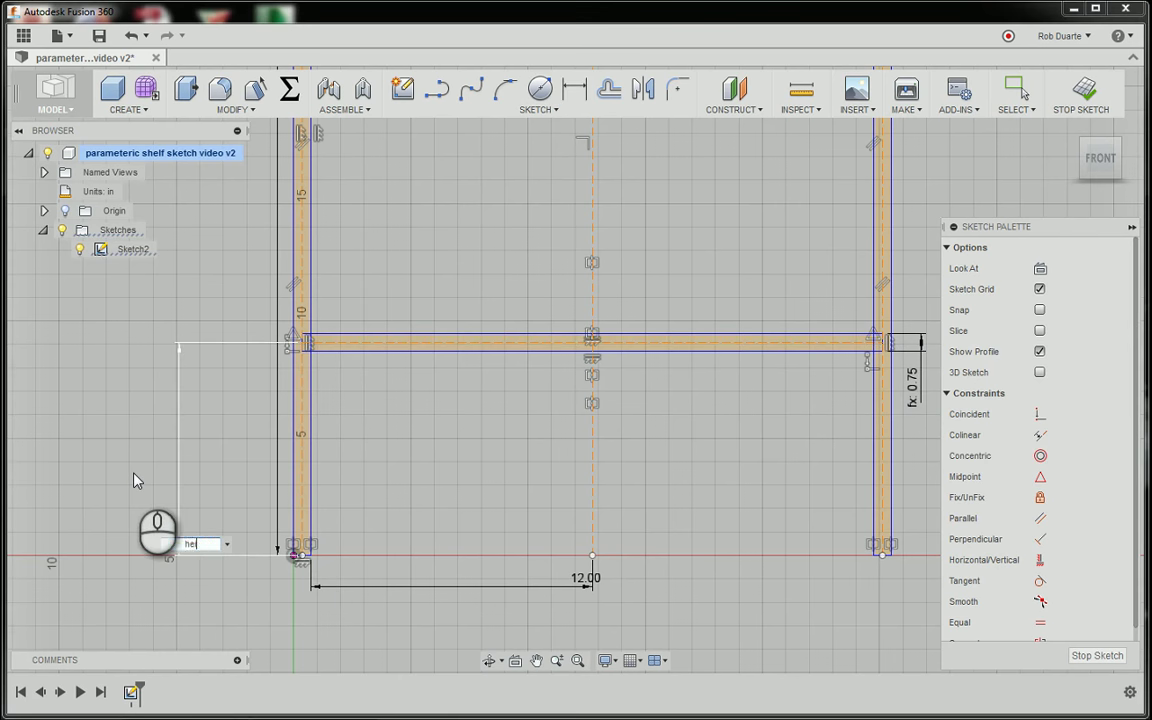
type("ight/")
type("5")
key("Return")
- Change that dimension to height/(qty+1), placing the shelf 6.00 above the base
key("d")
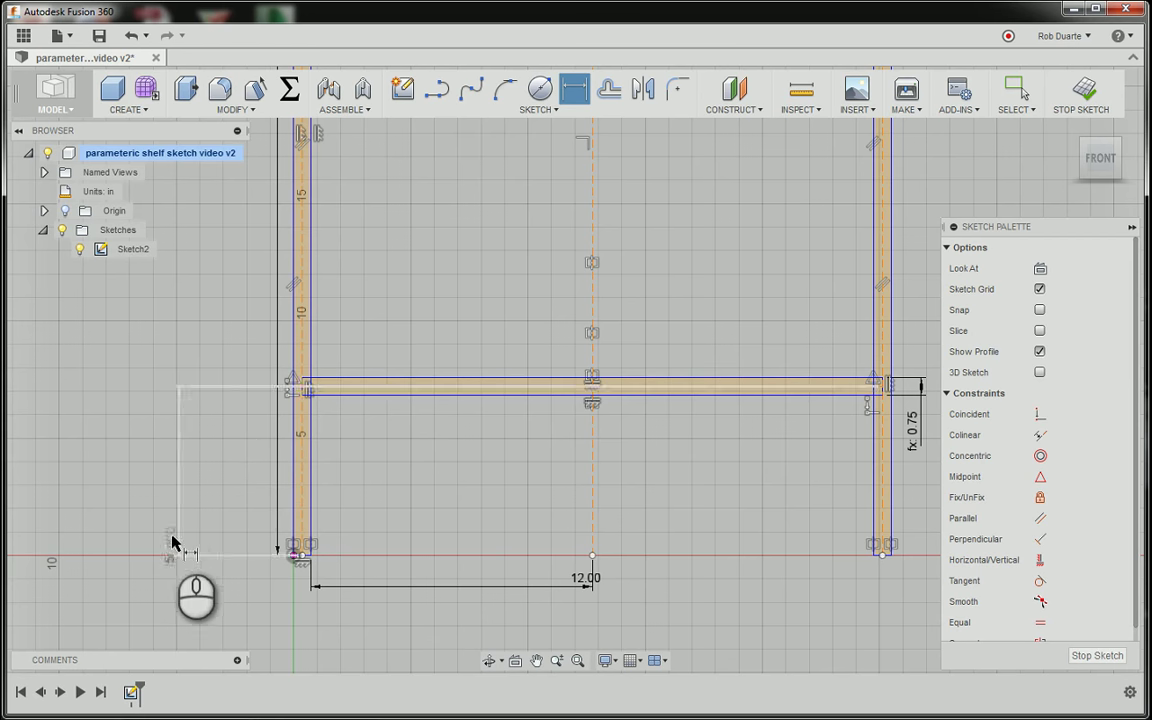
left_click_drag(172, 540, 159, 496)
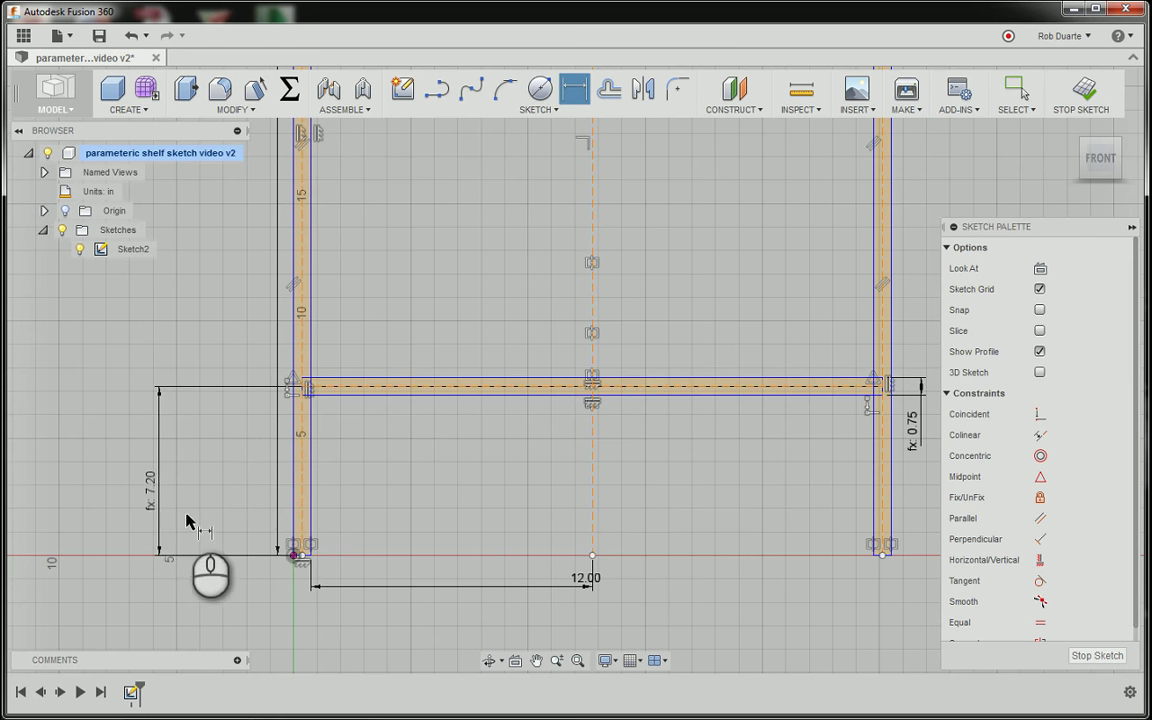
double_click(154, 490)
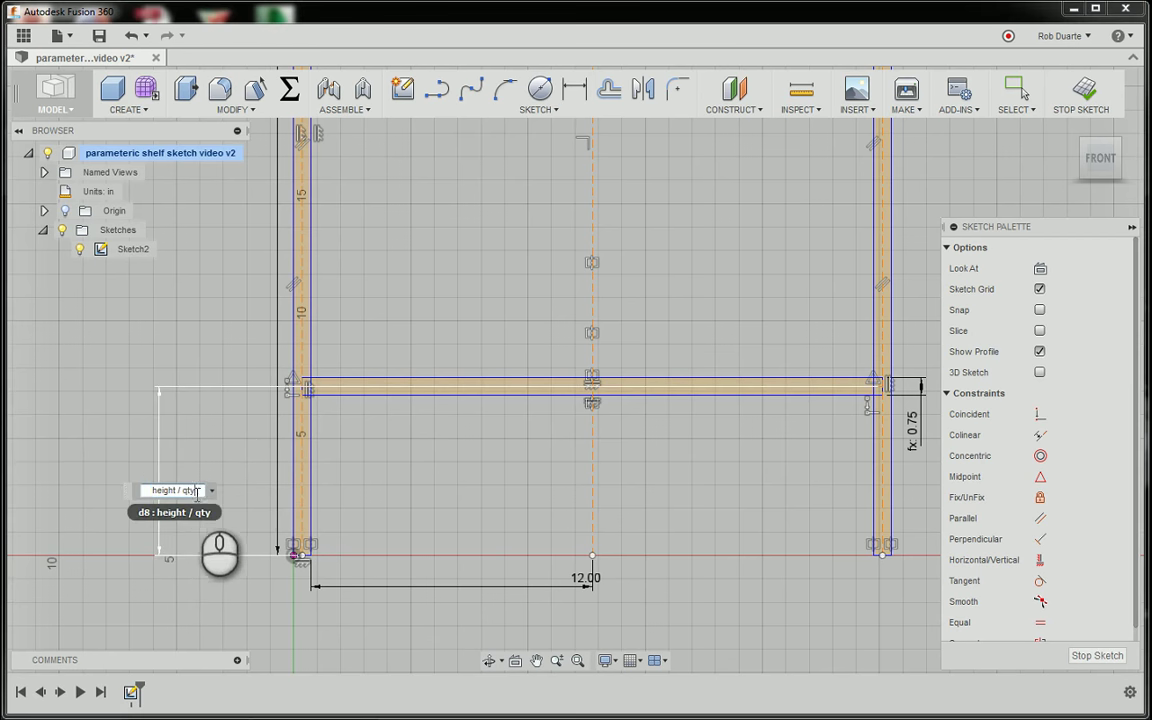
scroll(270, 453, "up", 3)
scroll(268, 450, "down", 3)
scroll(268, 450, "down", 5)
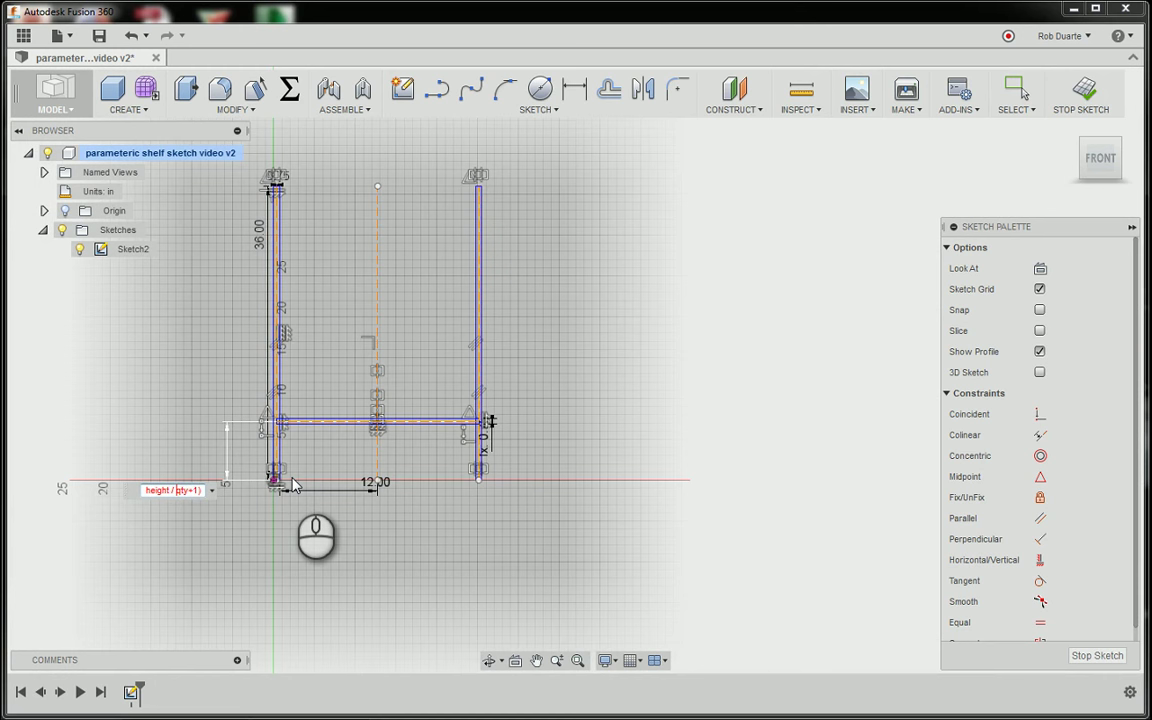
key("Return")
key("d")
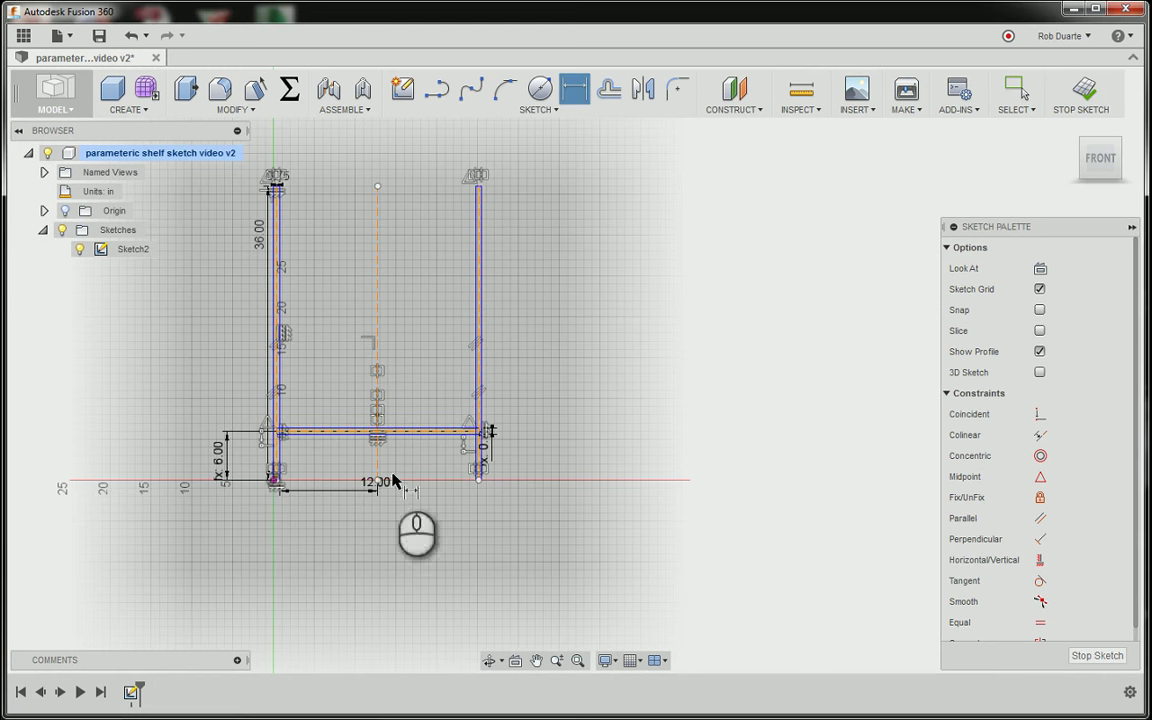
- Start a sketch Rectangular Pattern and pick three of the shelf's lines
left_click(562, 113)
left_click(560, 488)
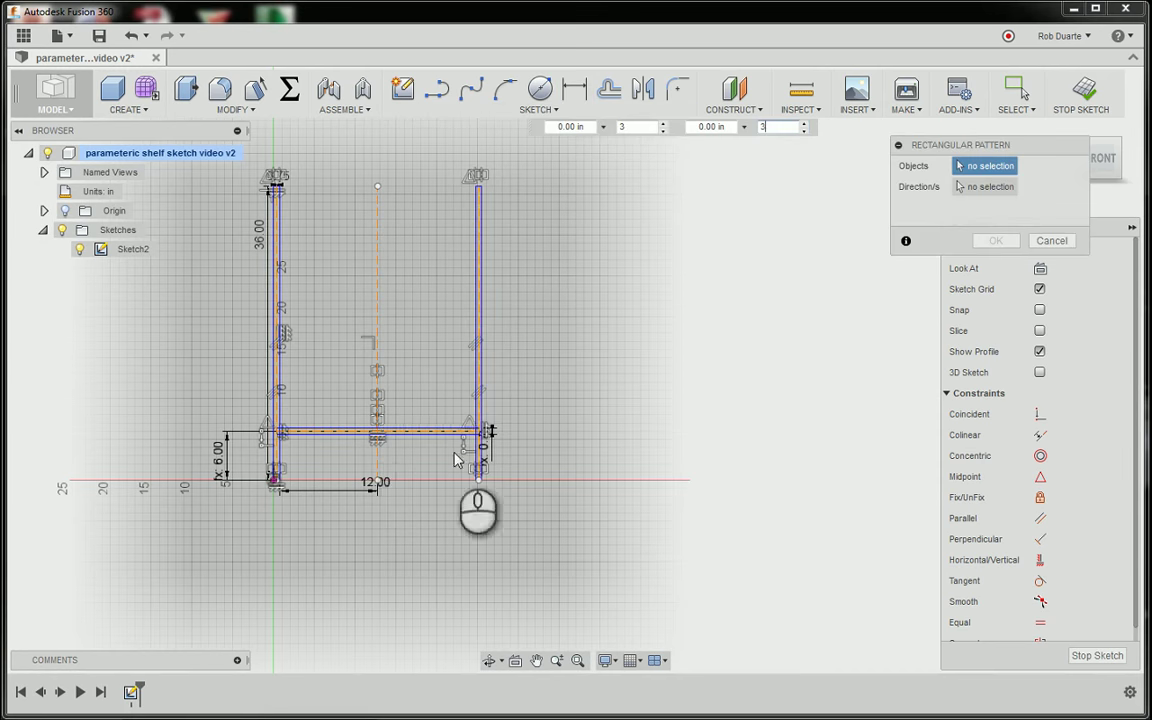
left_click(360, 431)
left_click(358, 438)
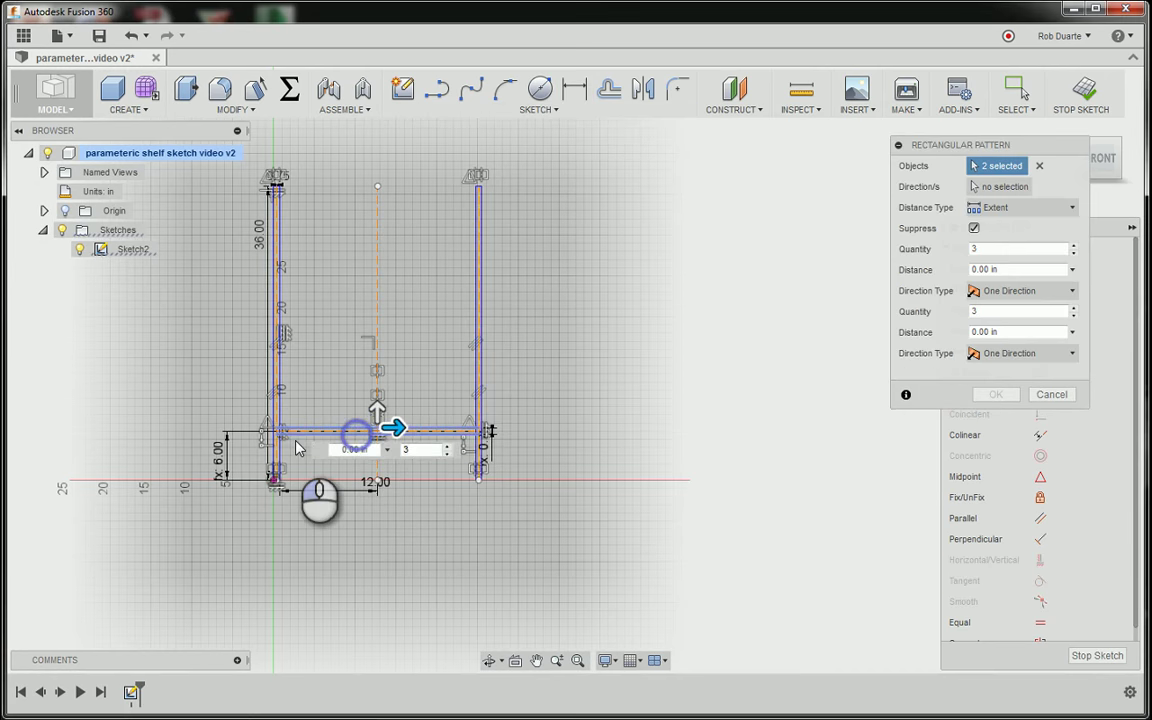
scroll(297, 442, "down", 2)
scroll(299, 440, "up", 5)
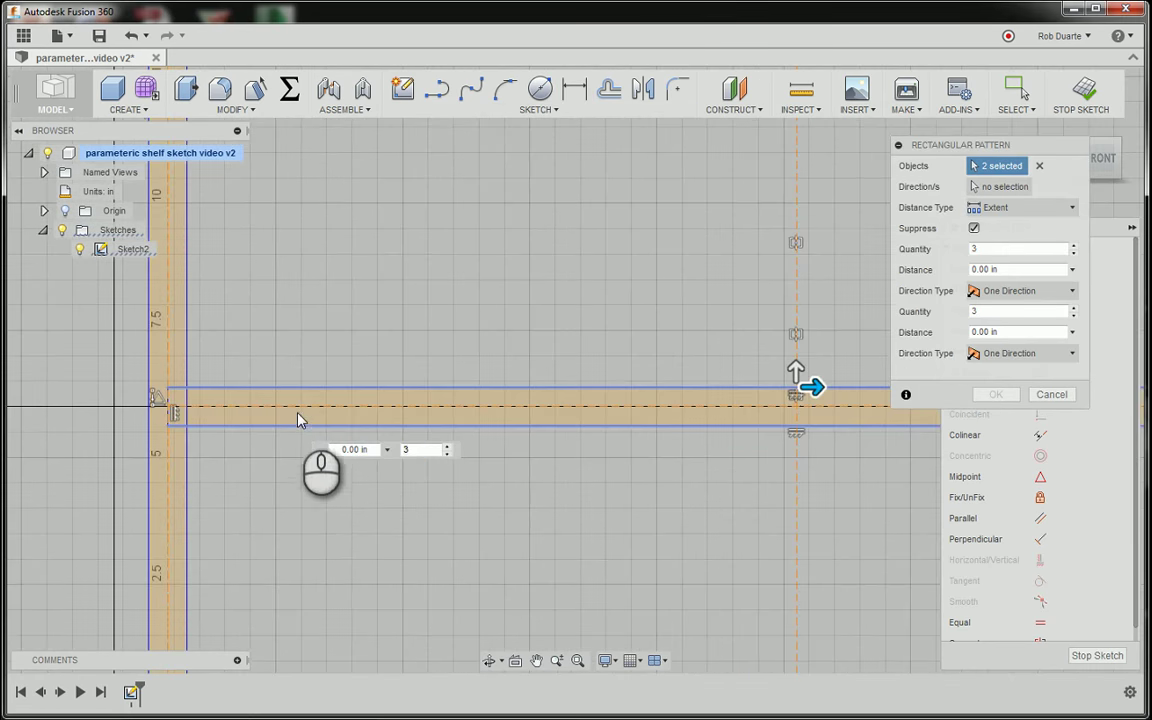
left_click(297, 416)
scroll(297, 416, "up", 1)
- Add the overlapping lines at both shelf ends and set the second Quantity to qty
left_click(169, 402)
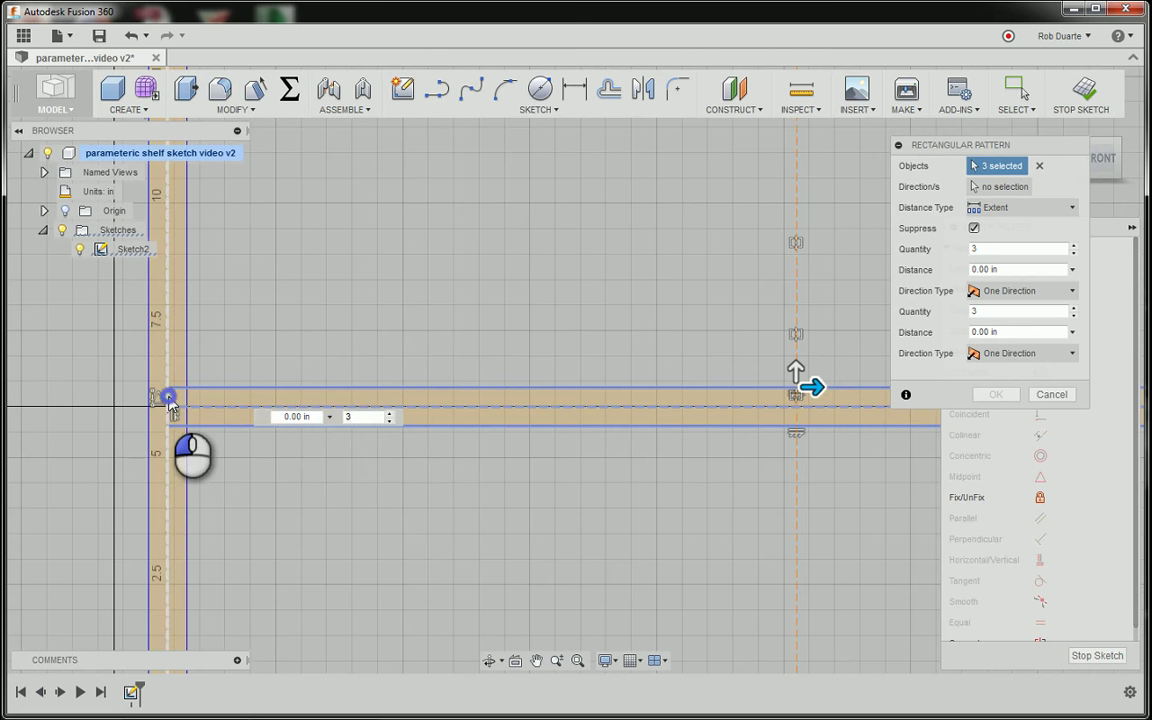
left_click(203, 451)
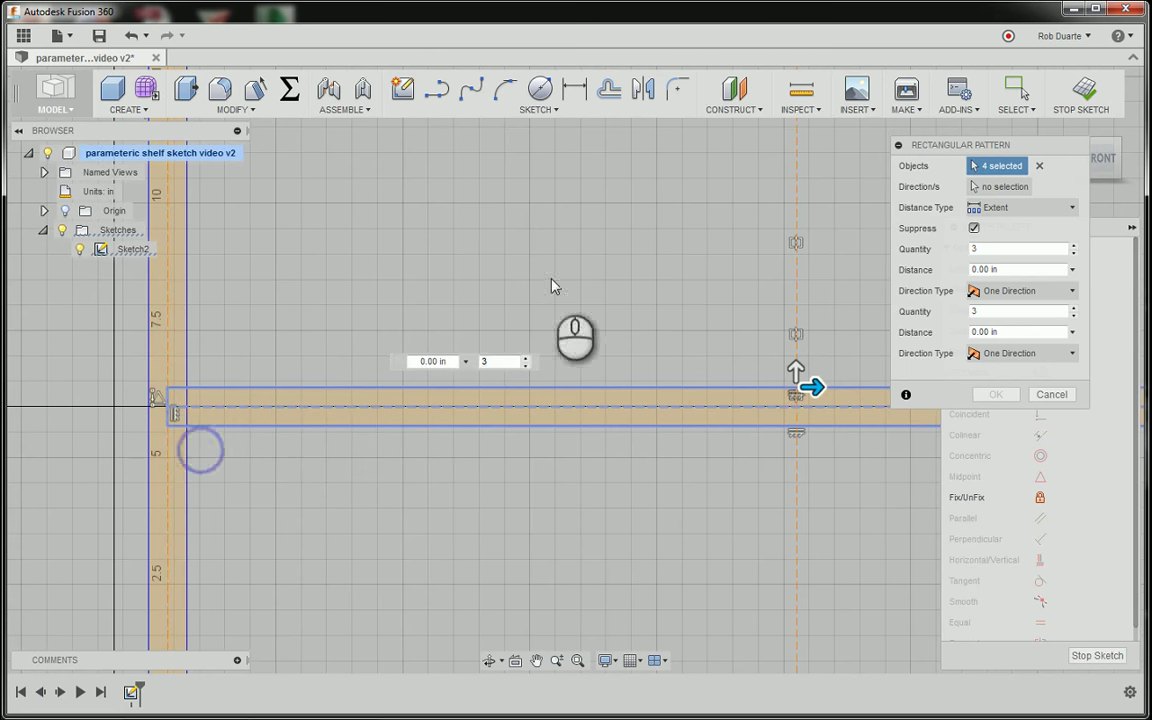
middle_click_drag(527, 257, 188, 262)
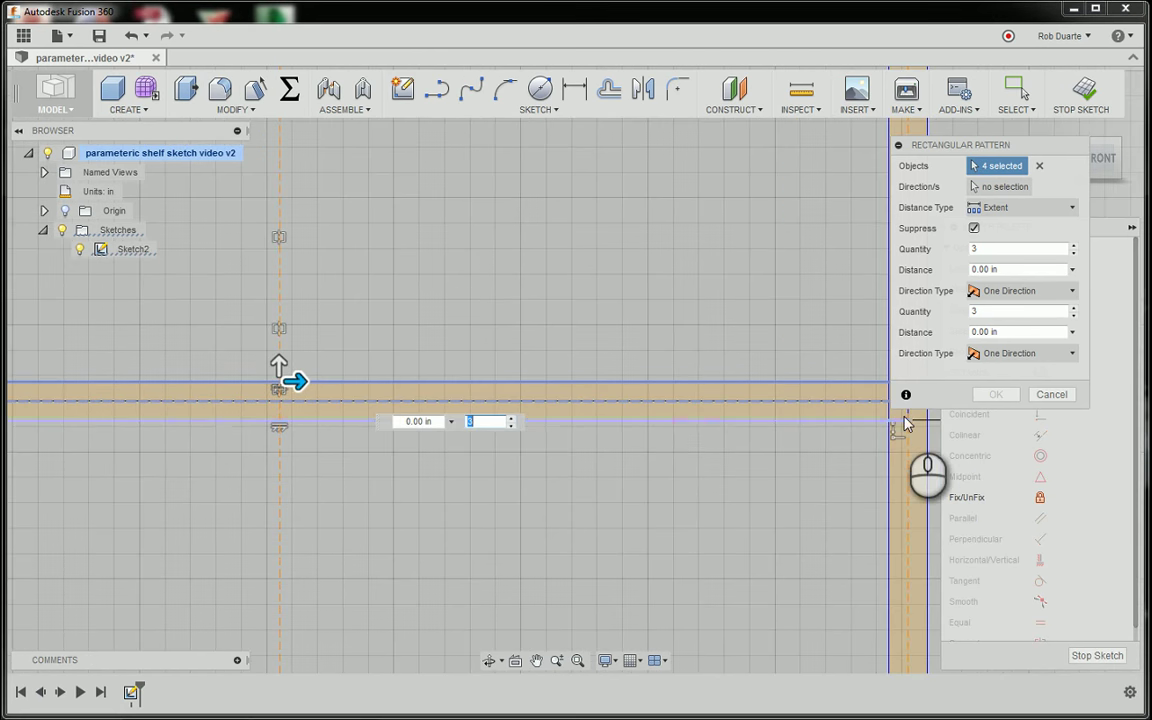
left_click(908, 425)
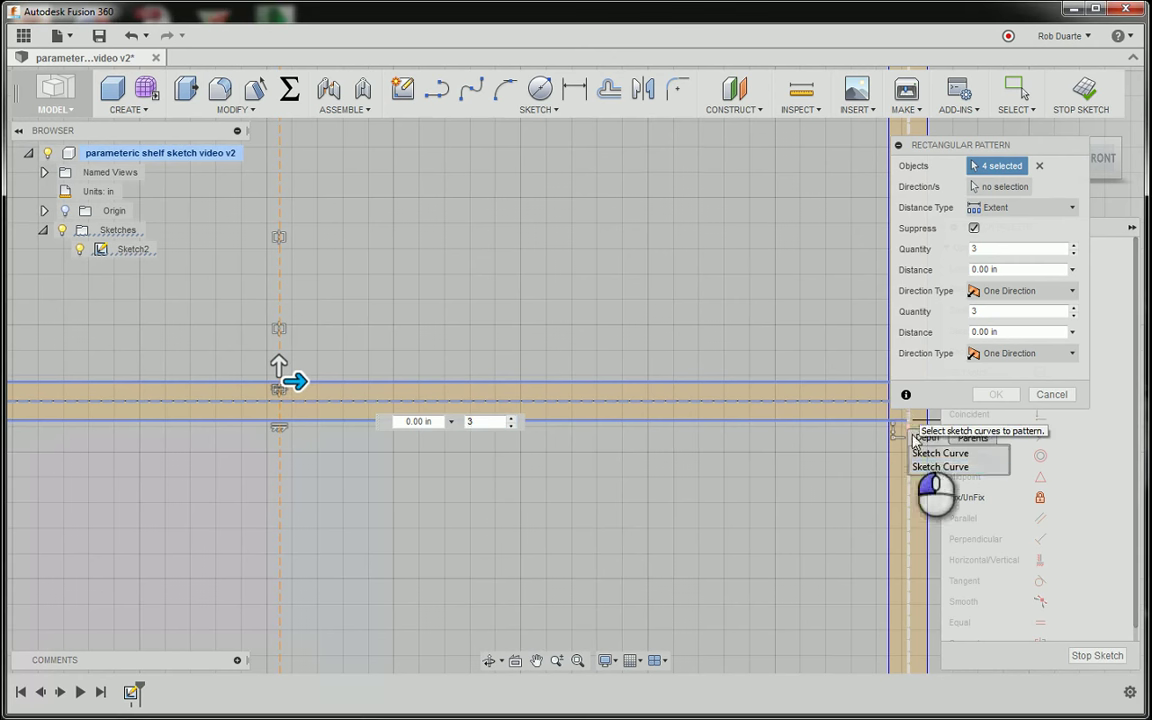
left_click(935, 470)
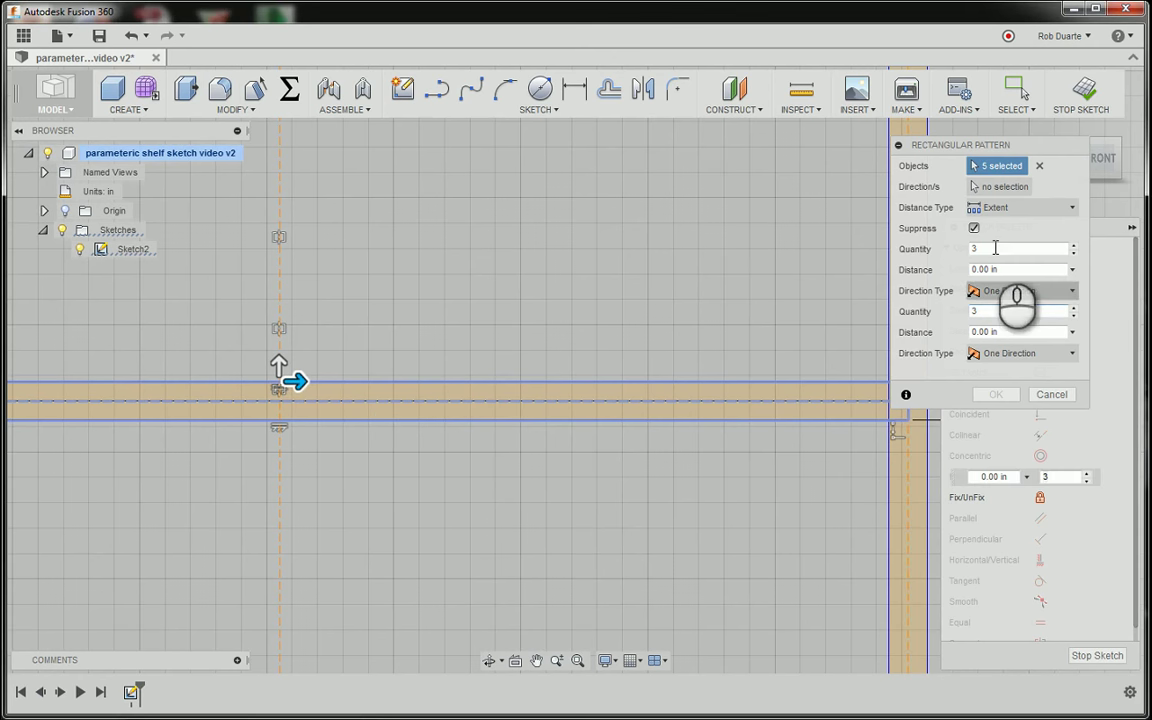
double_click(1000, 311)
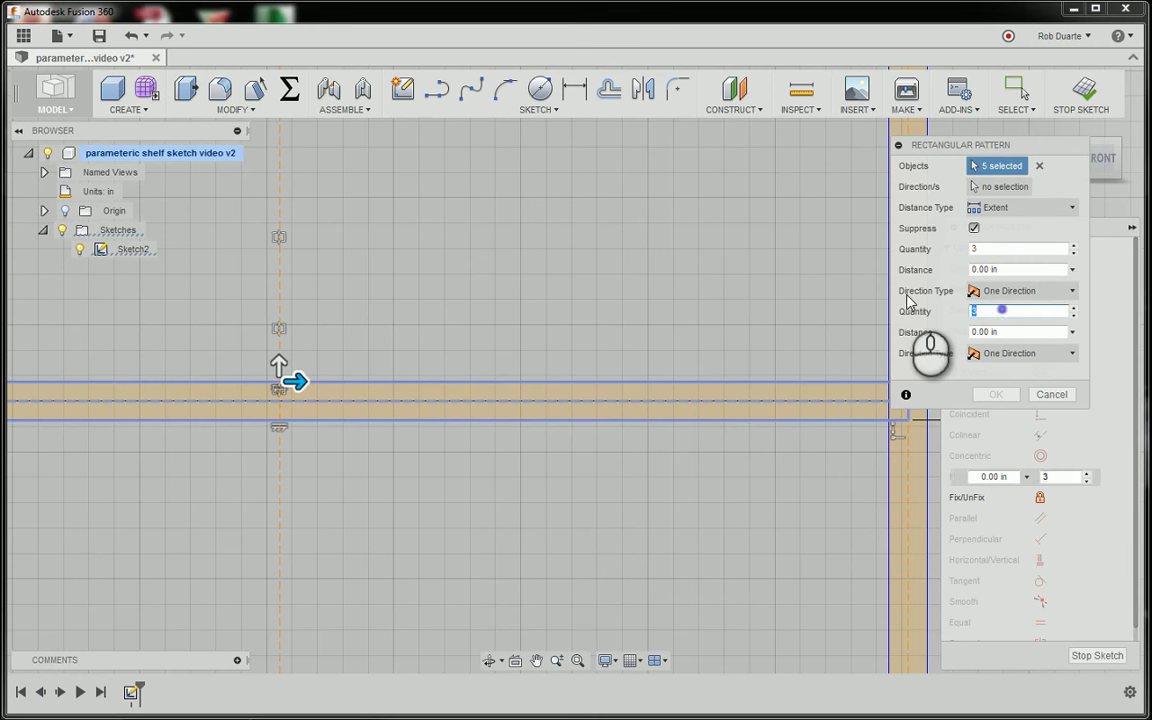
scroll(540, 262, "up", 3)
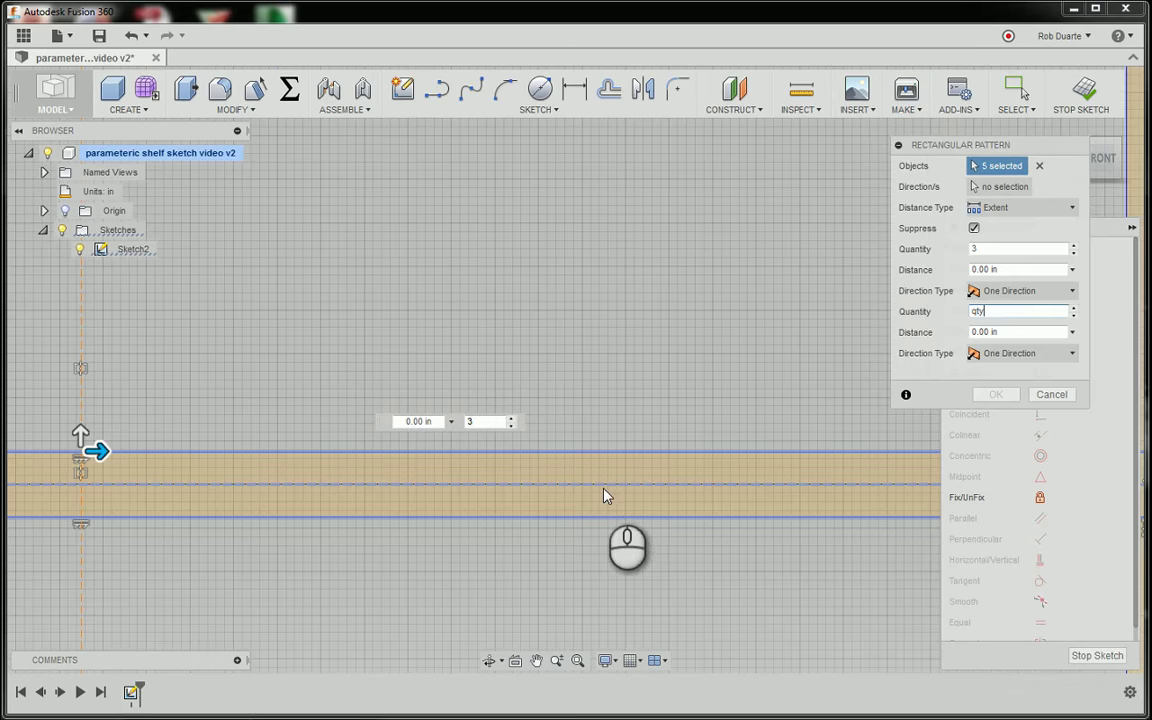
scroll(710, 550, "down", 5)
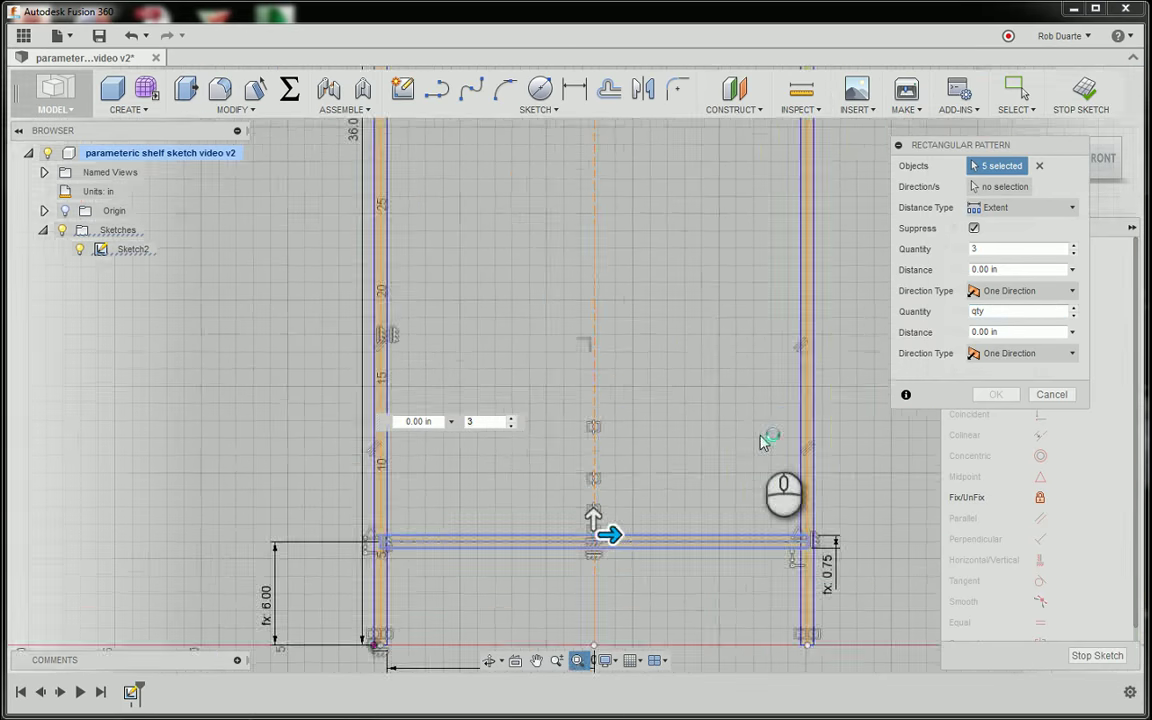
- Set the pattern's second-direction Distance to height
double_click(1000, 332)
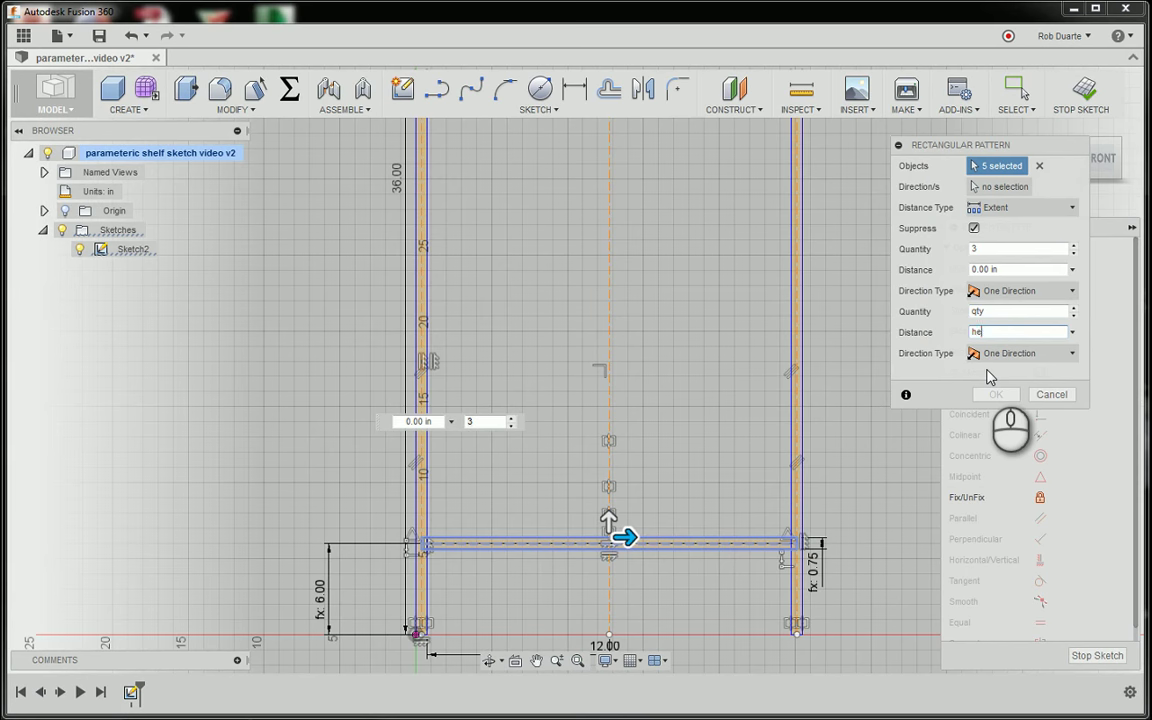
type("height")
key("Return")
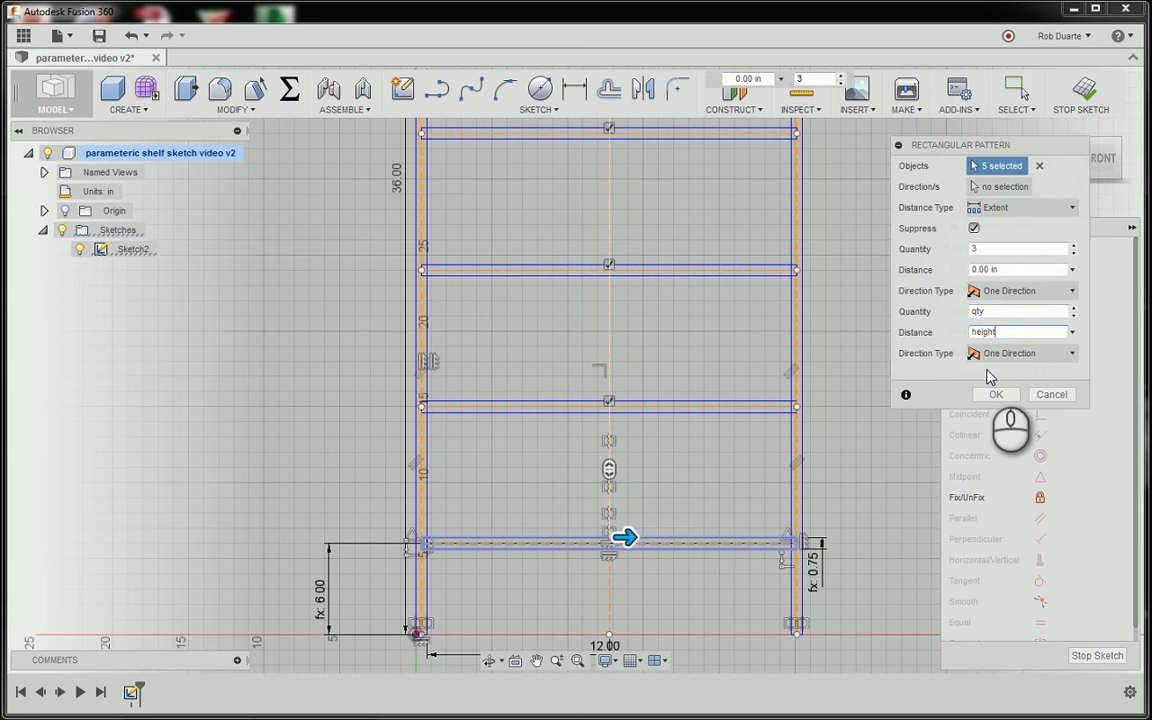
scroll(676, 450, "down", 3)
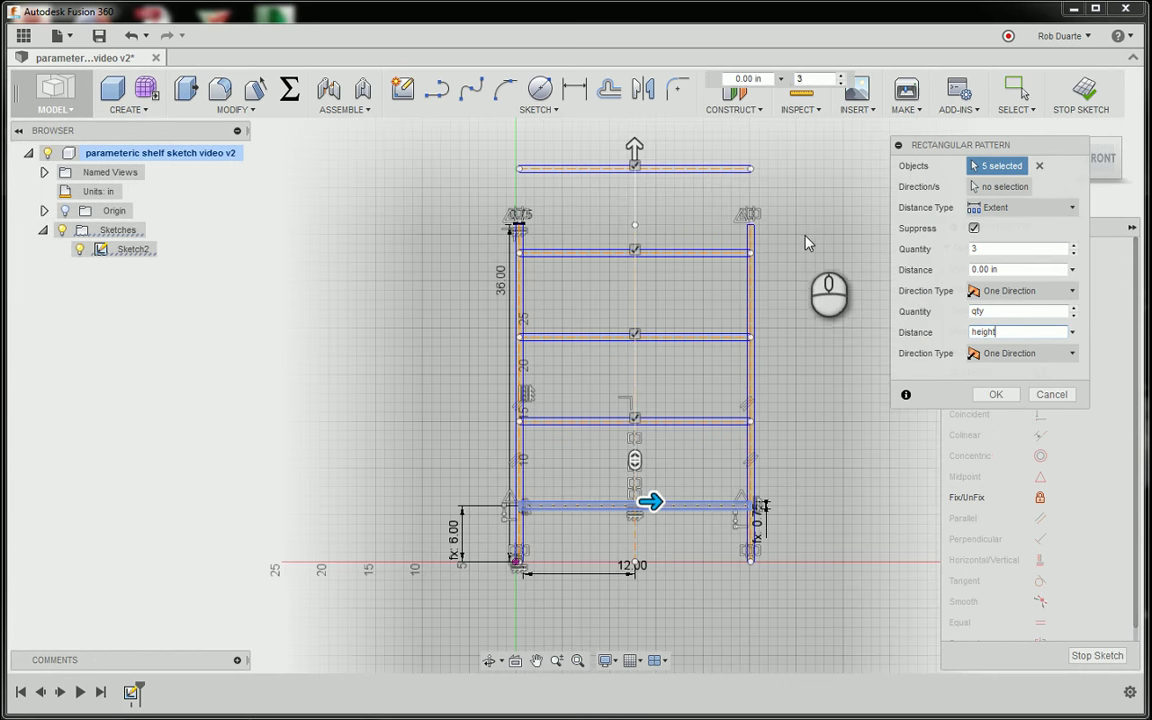
middle_click_drag(808, 243, 764, 258)
- Change the Distance to height-(height/(qty+1)) and zoom out to preview the shelves
left_click(1012, 332)
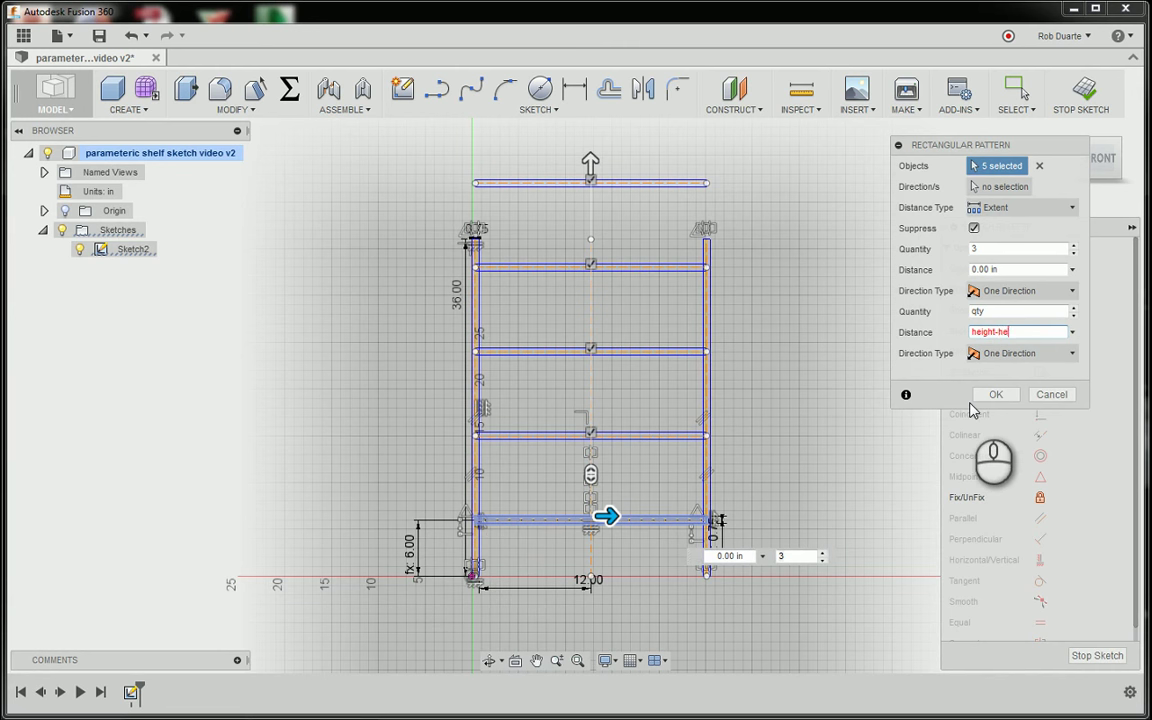
type("height/(qty+1")
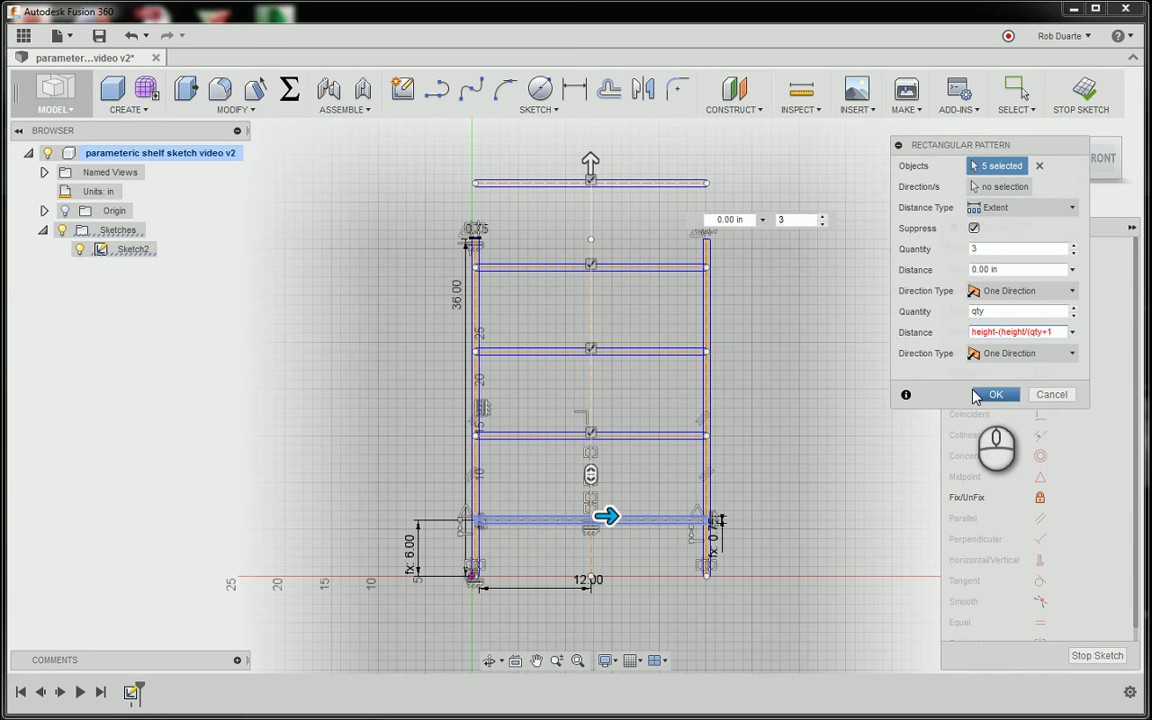
type(")")
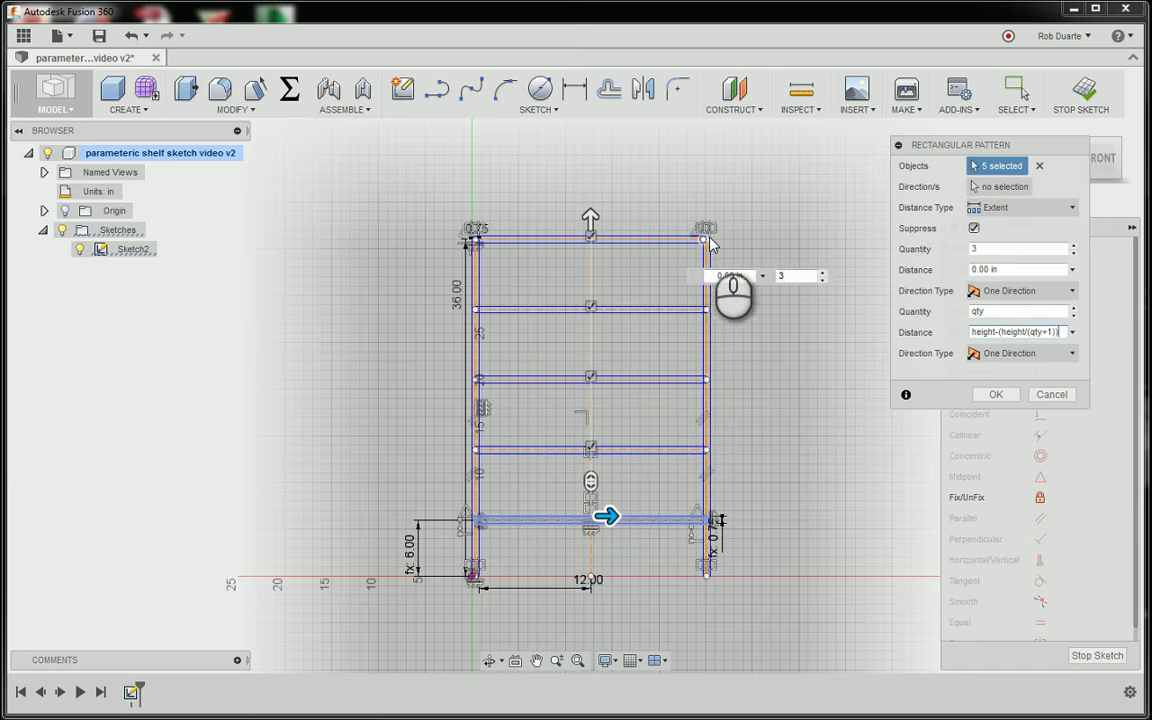
scroll(708, 245, "down", 3)
scroll(708, 245, "up", 5)
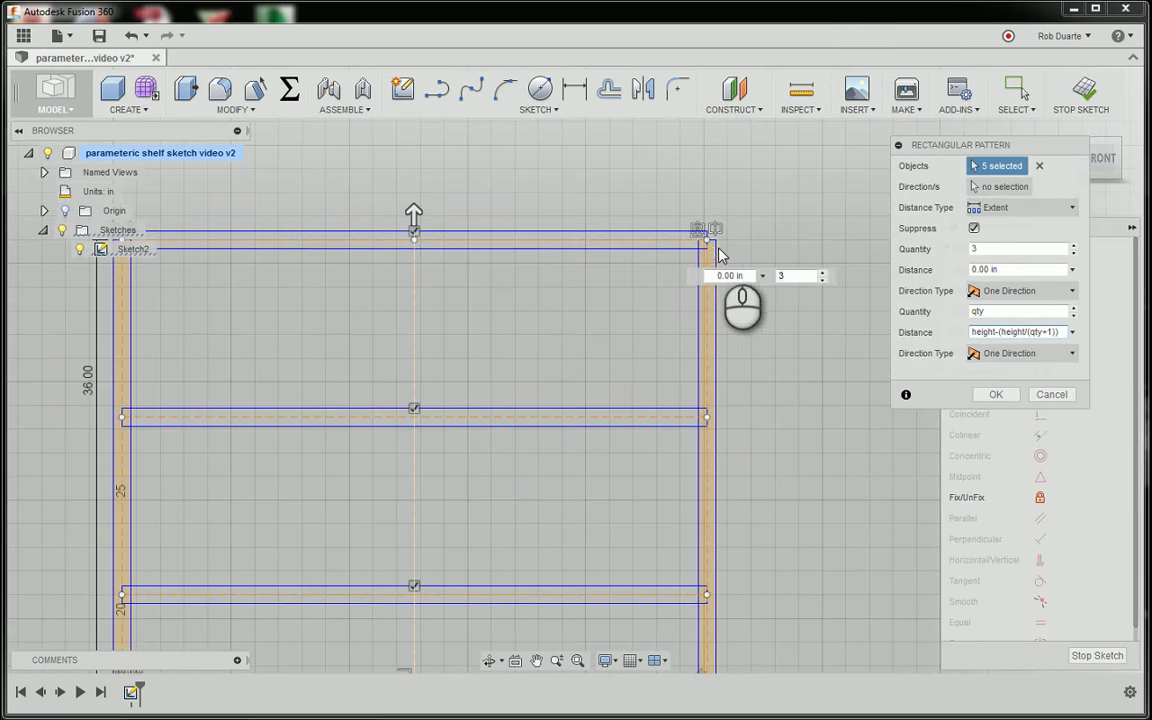
scroll(716, 255, "down", 2)
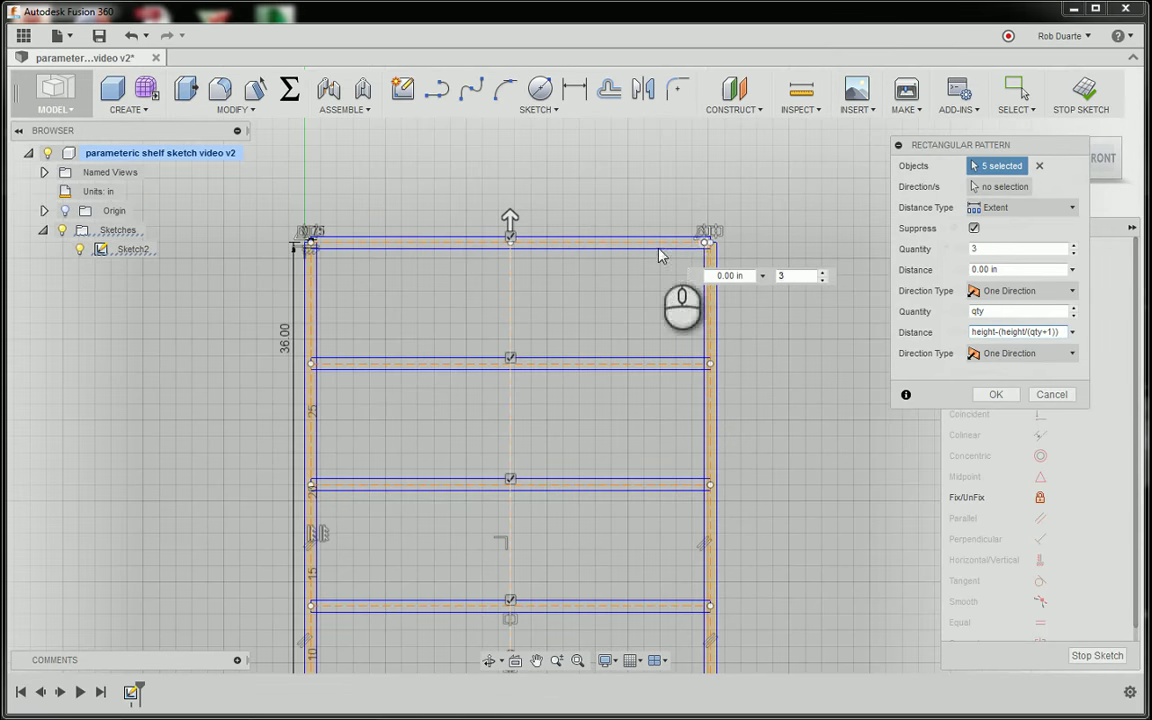
scroll(738, 312, "down", 2)
scroll(738, 312, "down", 1)
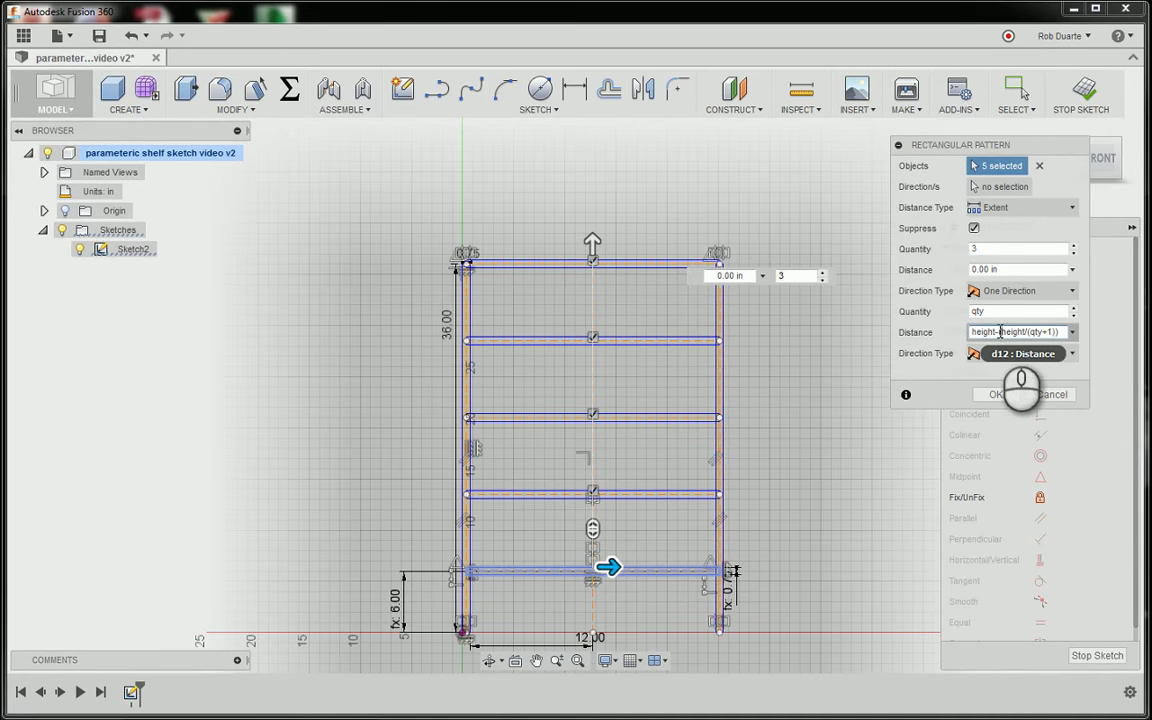
- Change the pattern distance to height-2*(height/(qty+1))-(thickness/2), subtracting half the shelf thickness
left_click_drag(1000, 332, 1061, 332)
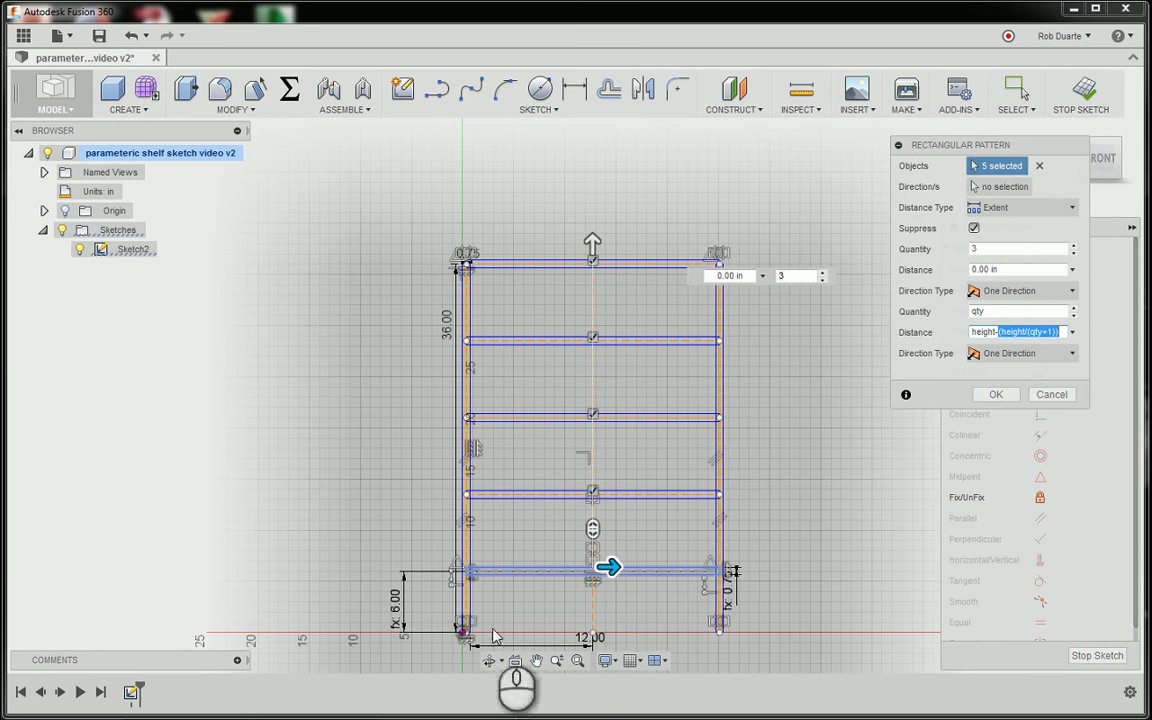
left_click(1021, 333)
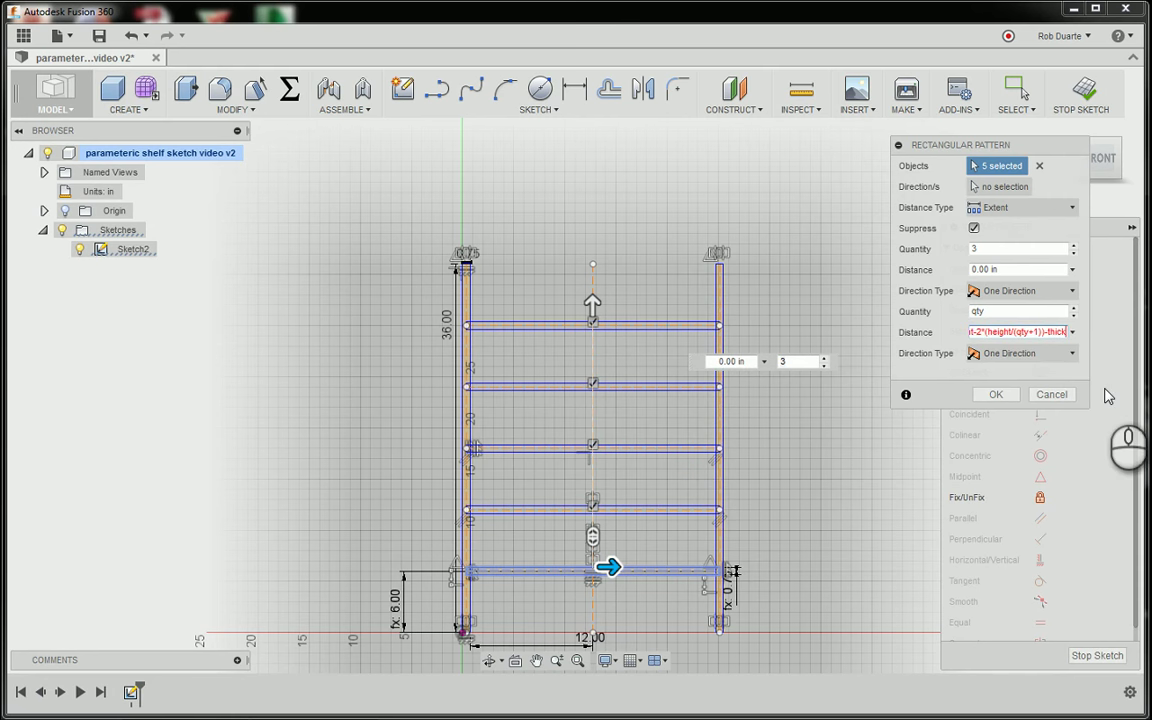
key("Tab")
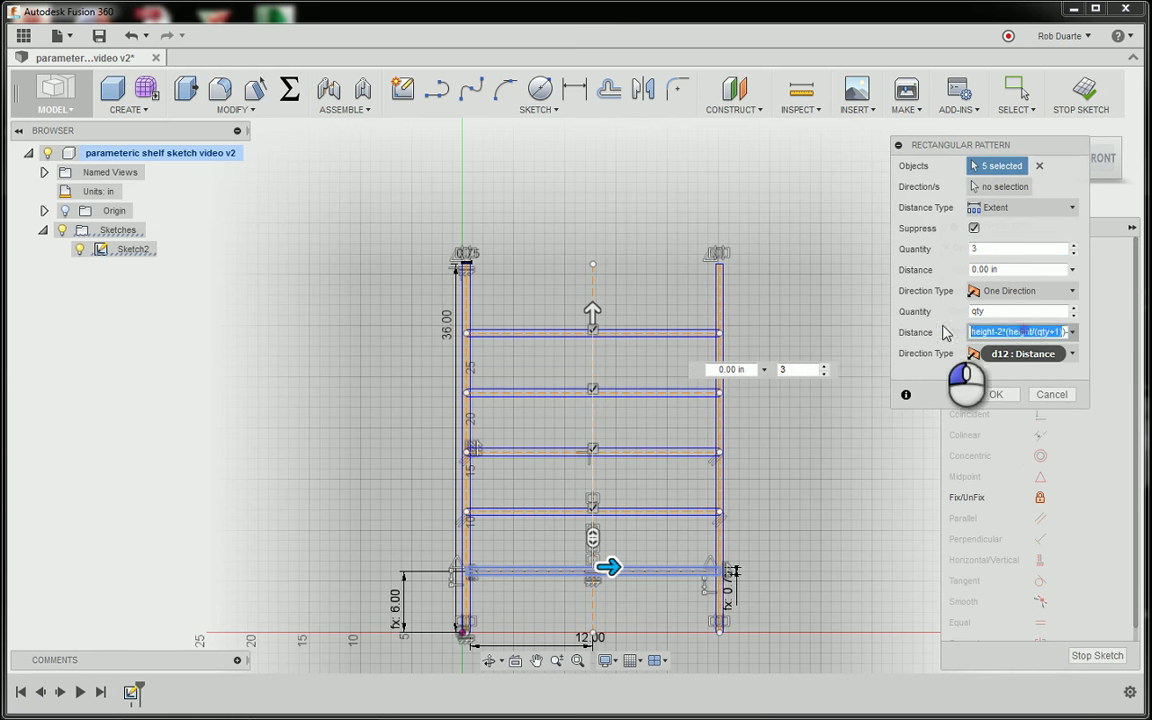
double_click(985, 331)
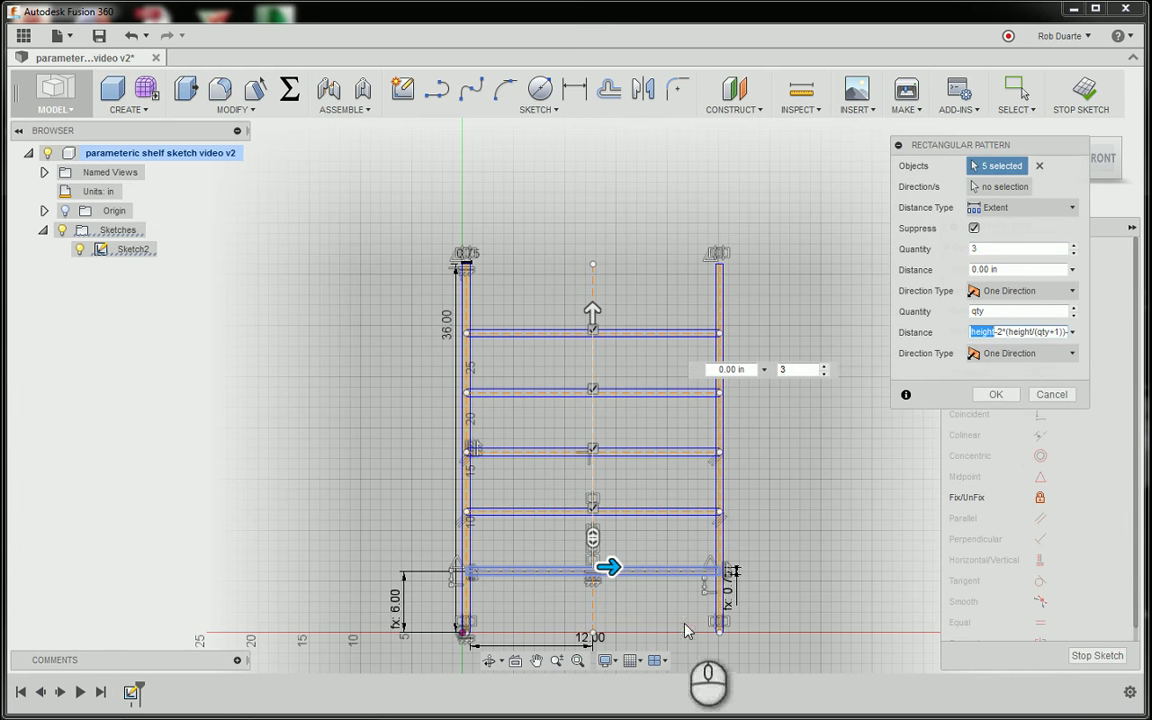
left_click_drag(999, 332, 1062, 332)
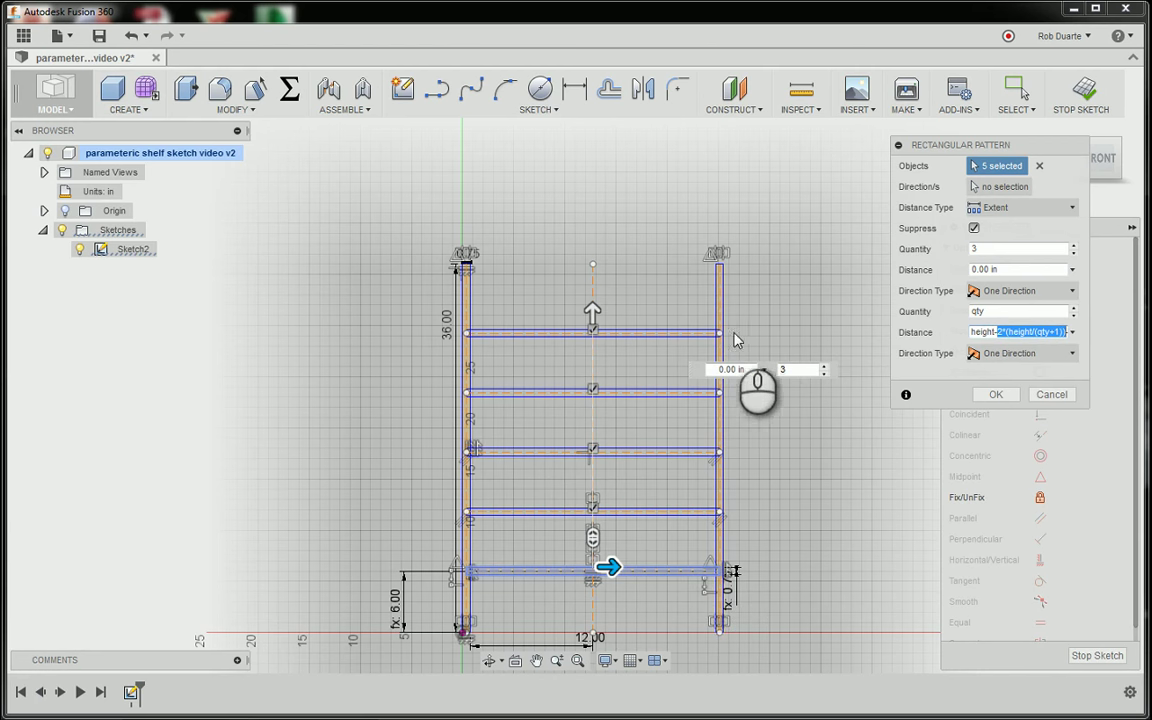
left_click(1053, 334)
key("End")
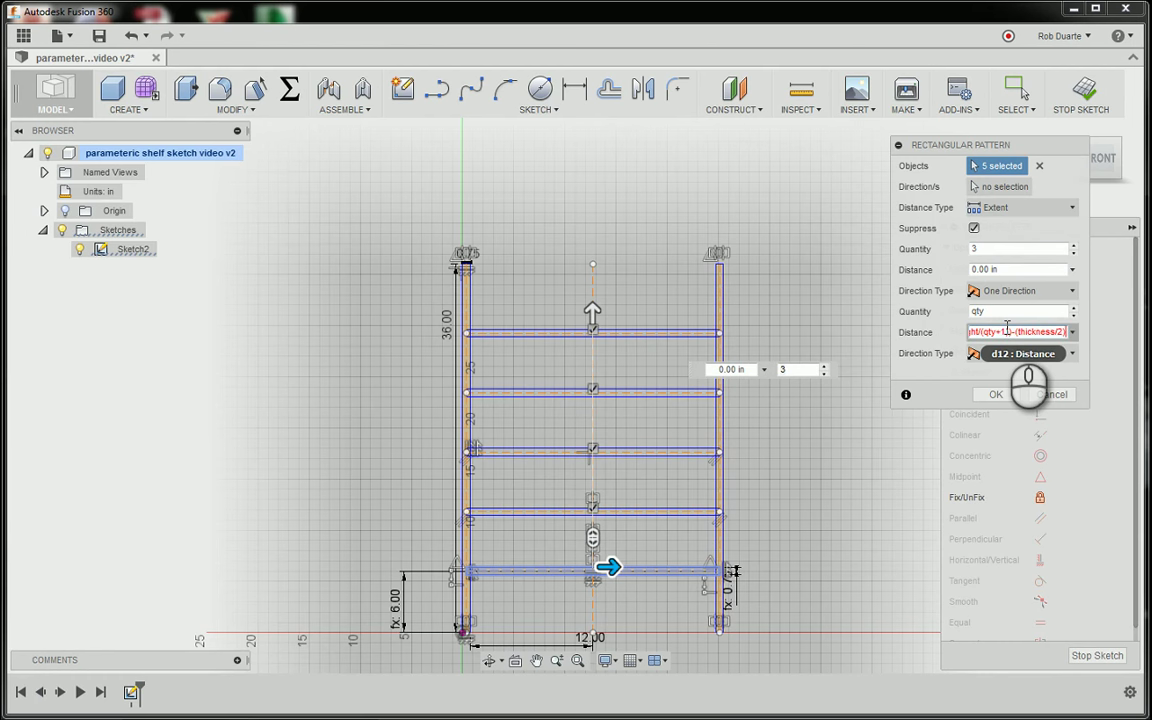
- Apply the shelf slot pattern and measure neighbouring shelves 5.156 in apart, then top shelf to base
left_click(997, 395)
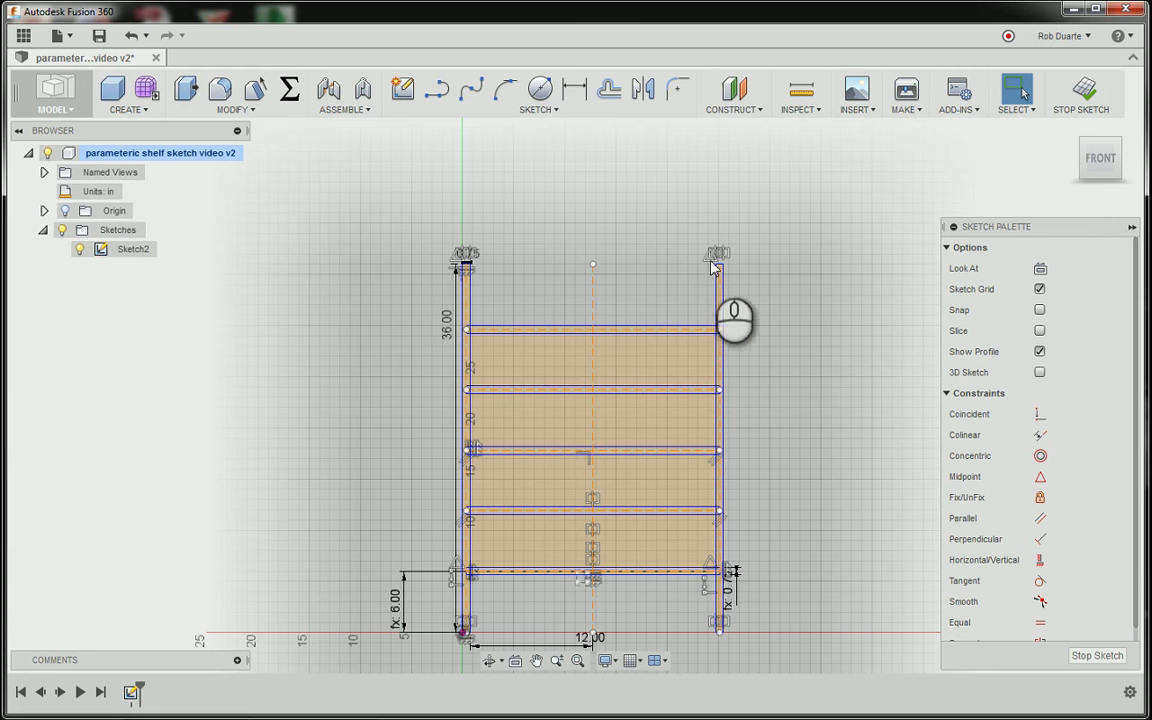
left_click(574, 90)
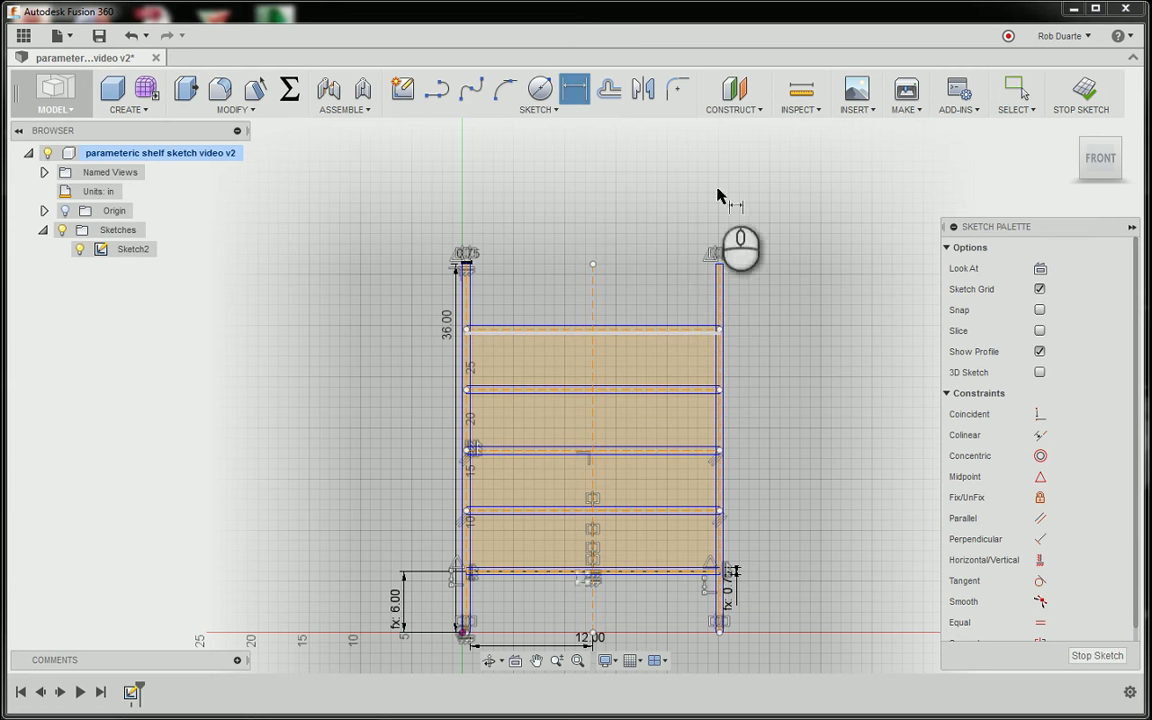
left_click(800, 98)
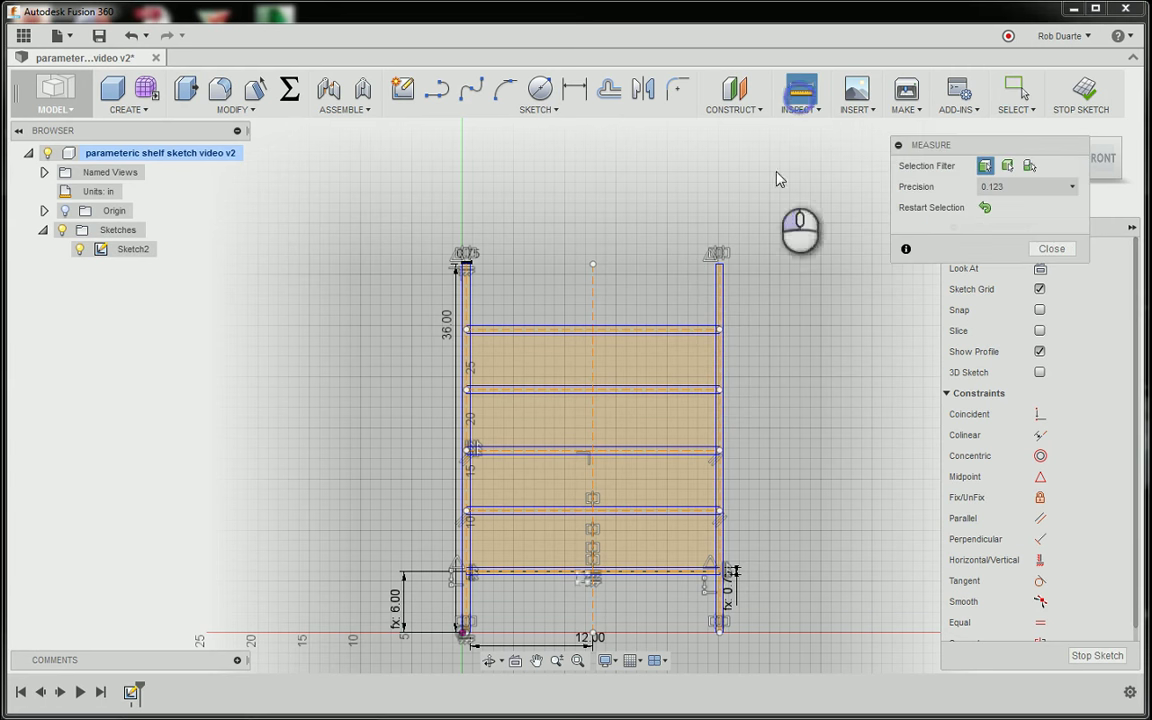
left_click(672, 334)
left_click(674, 388)
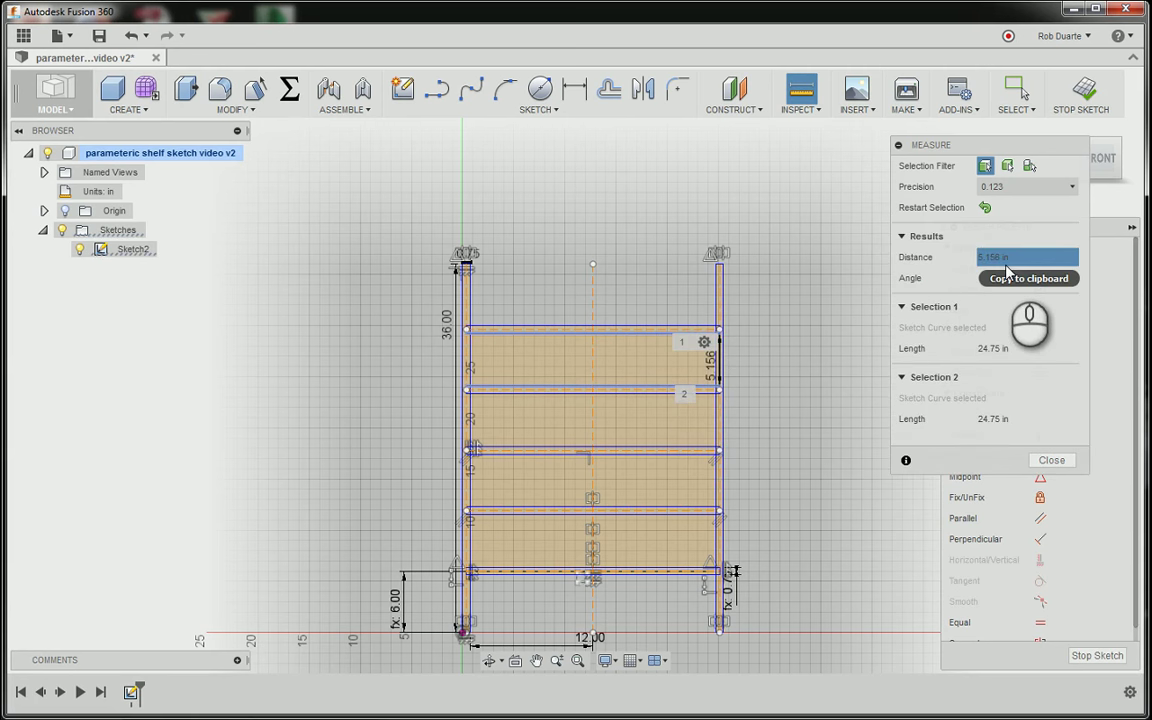
left_click(497, 578)
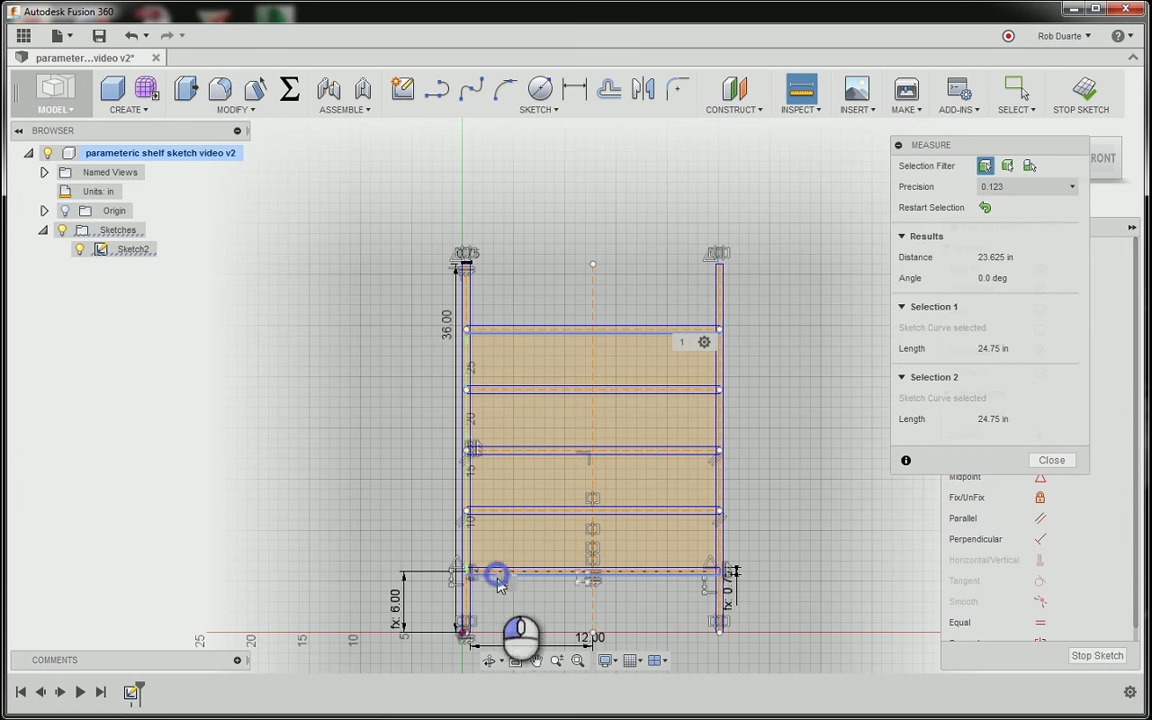
left_click(467, 631)
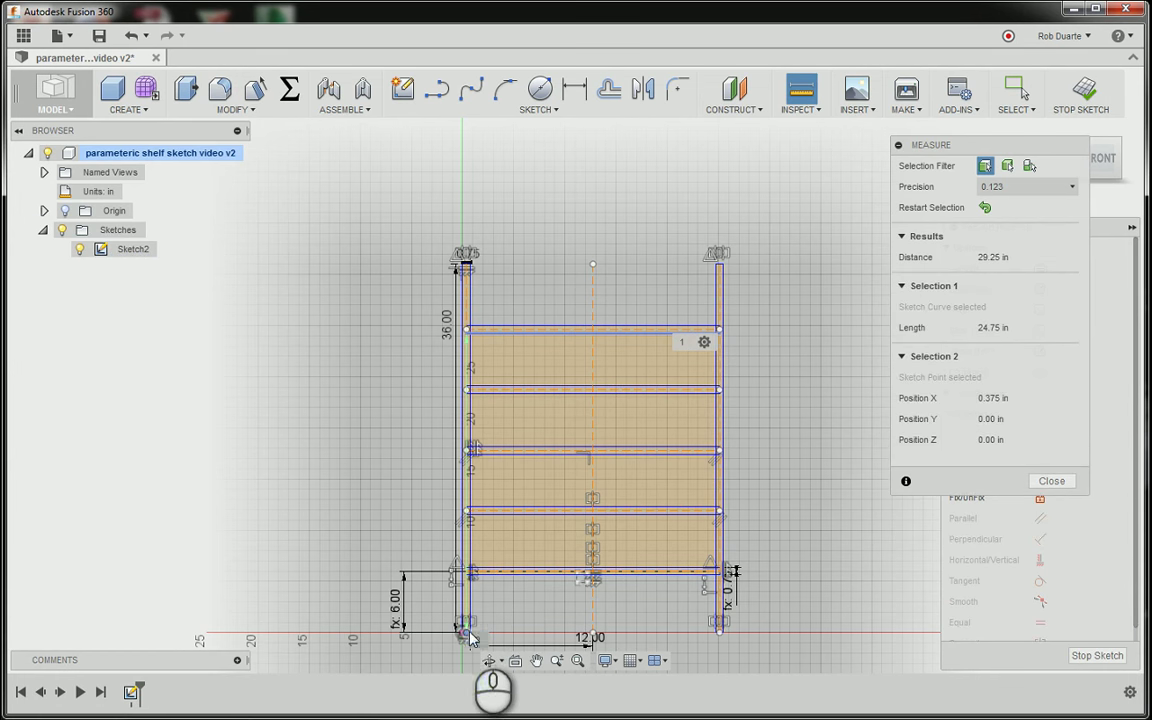
- Measure the bottom shelf's left corner height above the origin: 5.625 in
left_click(985, 208)
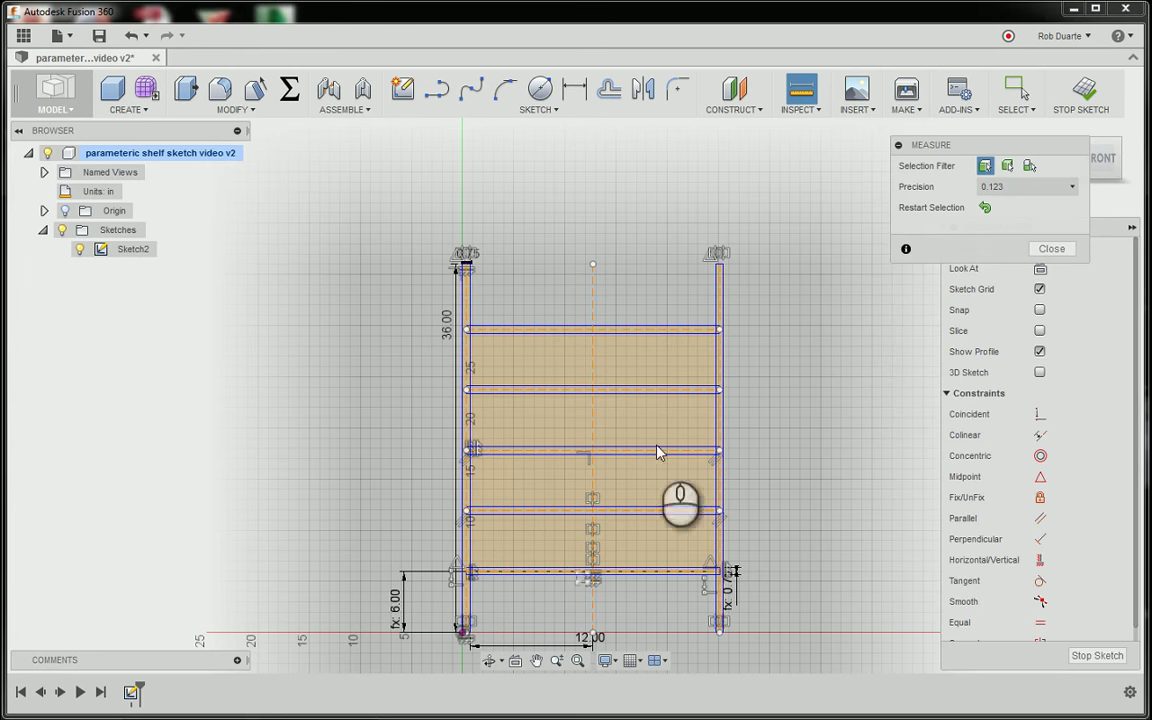
left_click(467, 578)
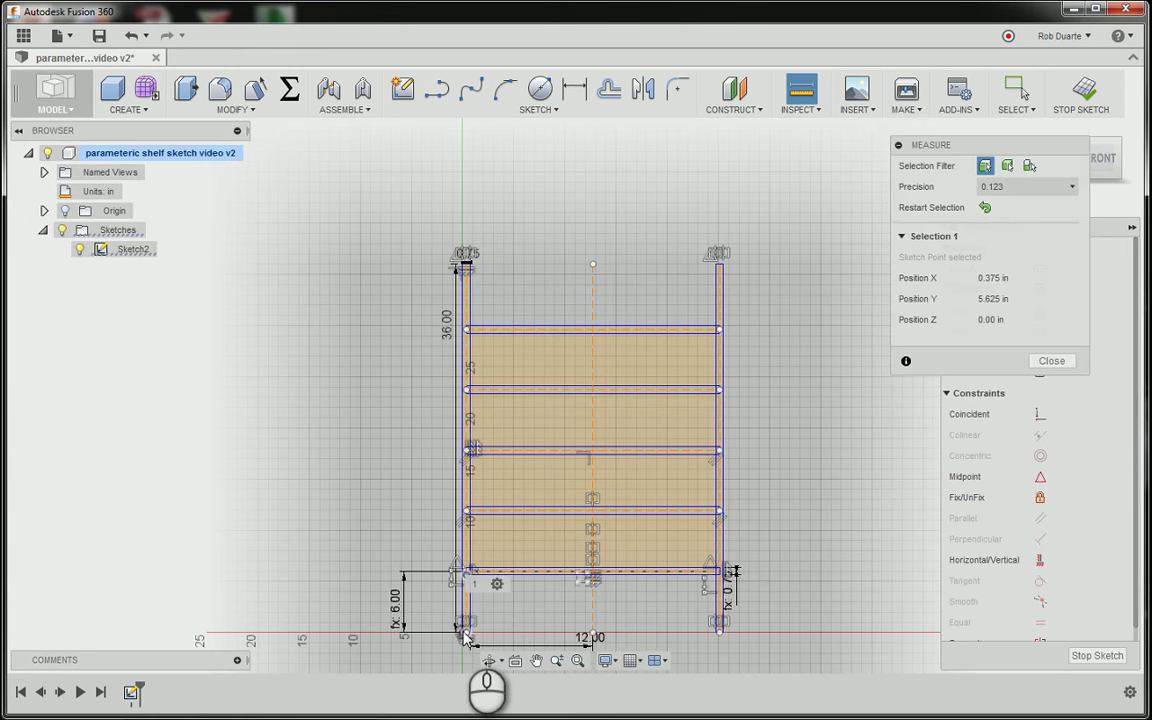
left_click(465, 637)
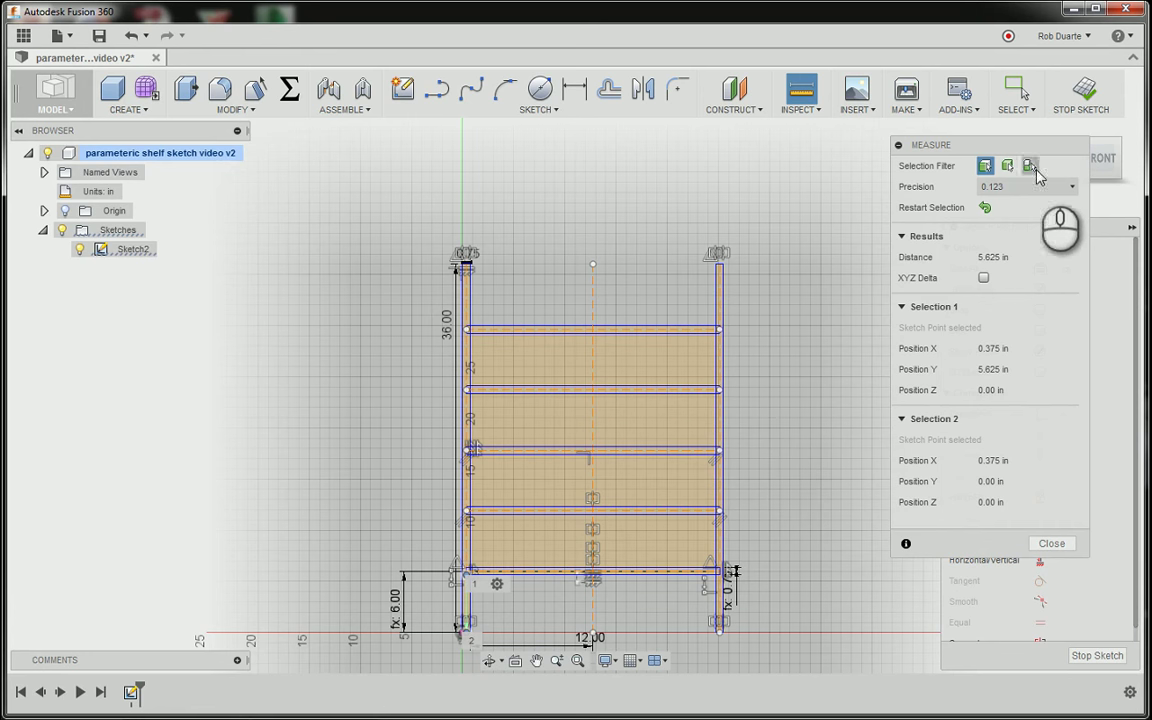
- Measure the spacing between two middle shelves as 5.156 in and close Measure
left_click(986, 208)
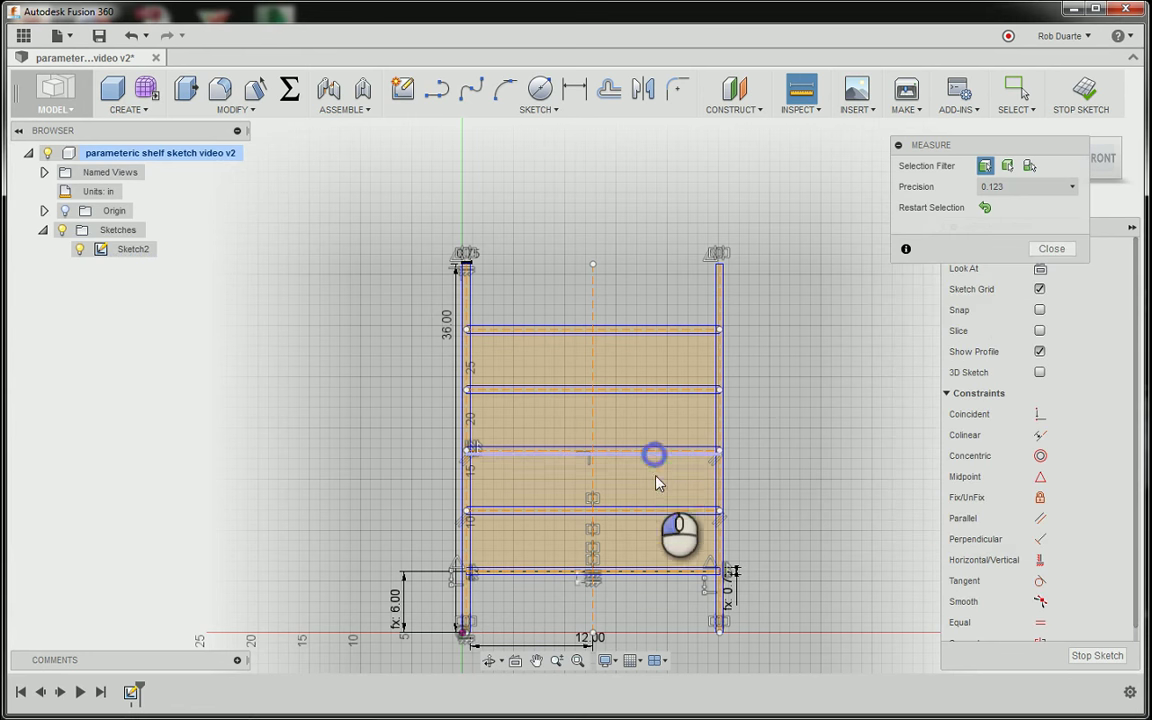
left_click(656, 451)
left_click(660, 510)
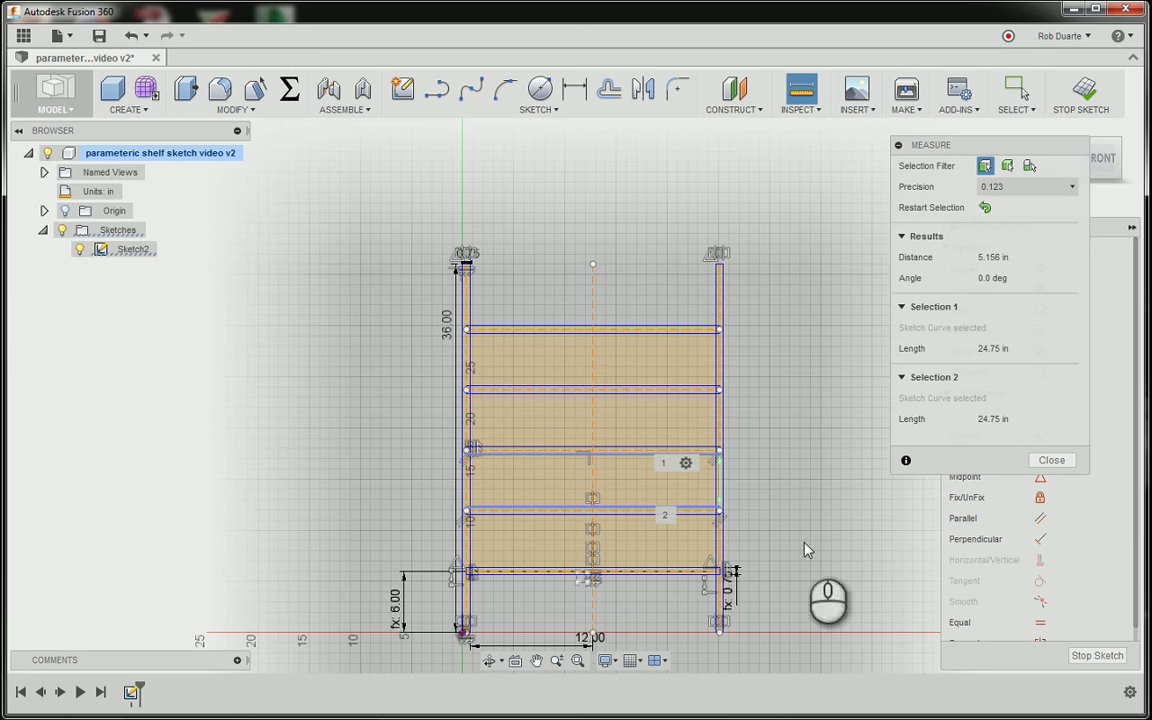
left_click(1051, 460)
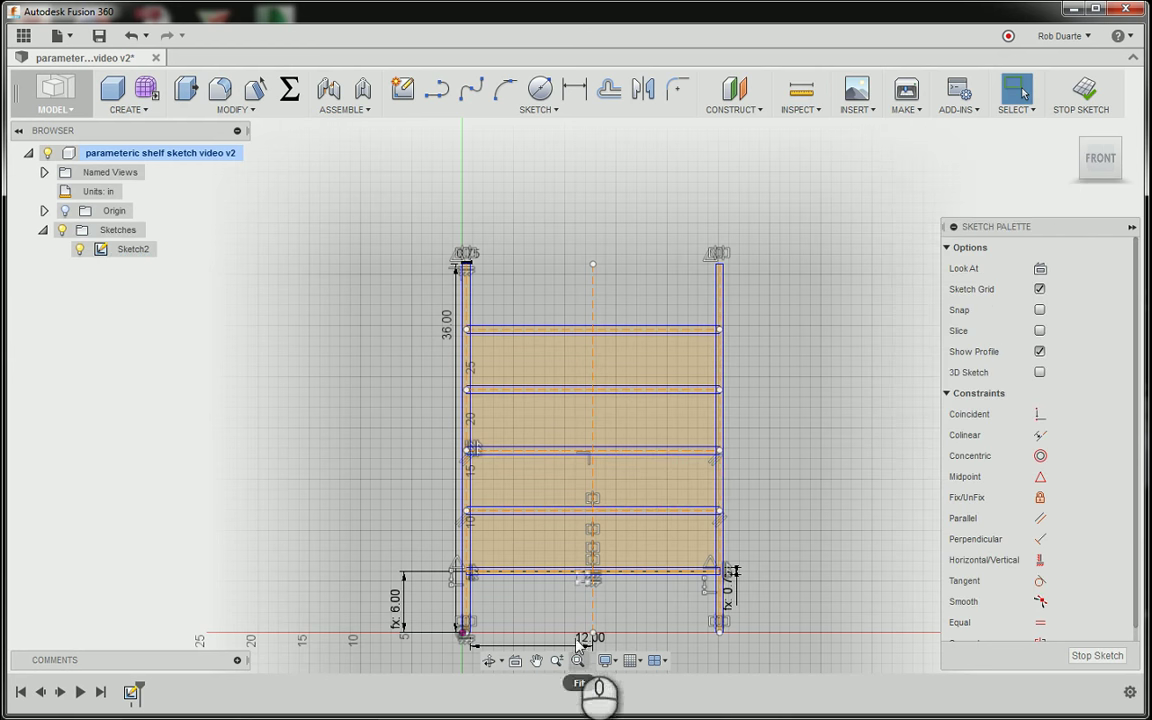
scroll(600, 608, "down", 3)
scroll(600, 608, "up", 5)
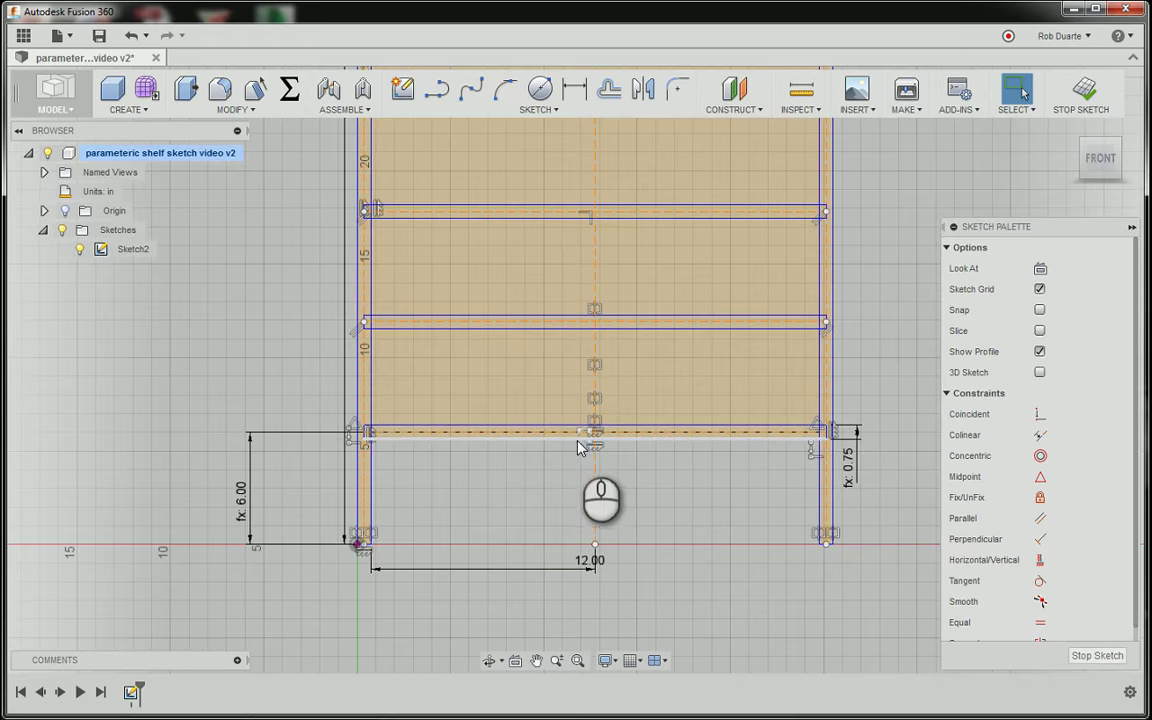
- Briefly open the shelf pattern, cancel, and fit the whole shelf sketch in view
scroll(583, 448, "down", 1)
scroll(583, 448, "up", 4)
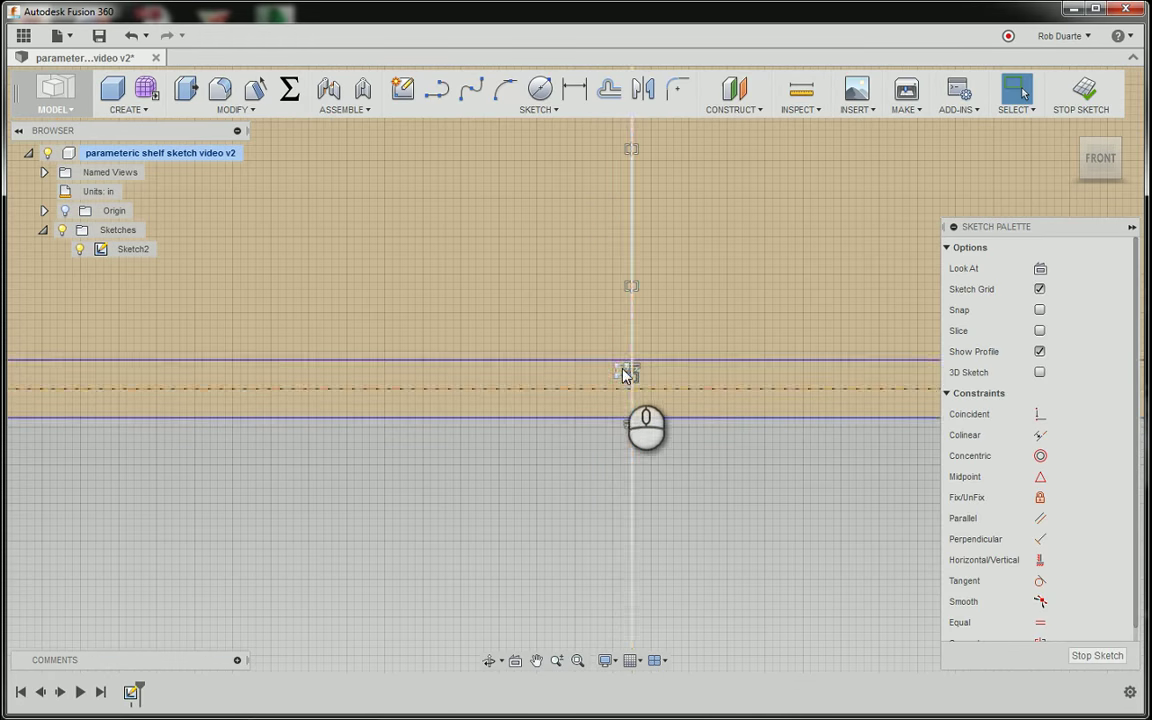
double_click(622, 373)
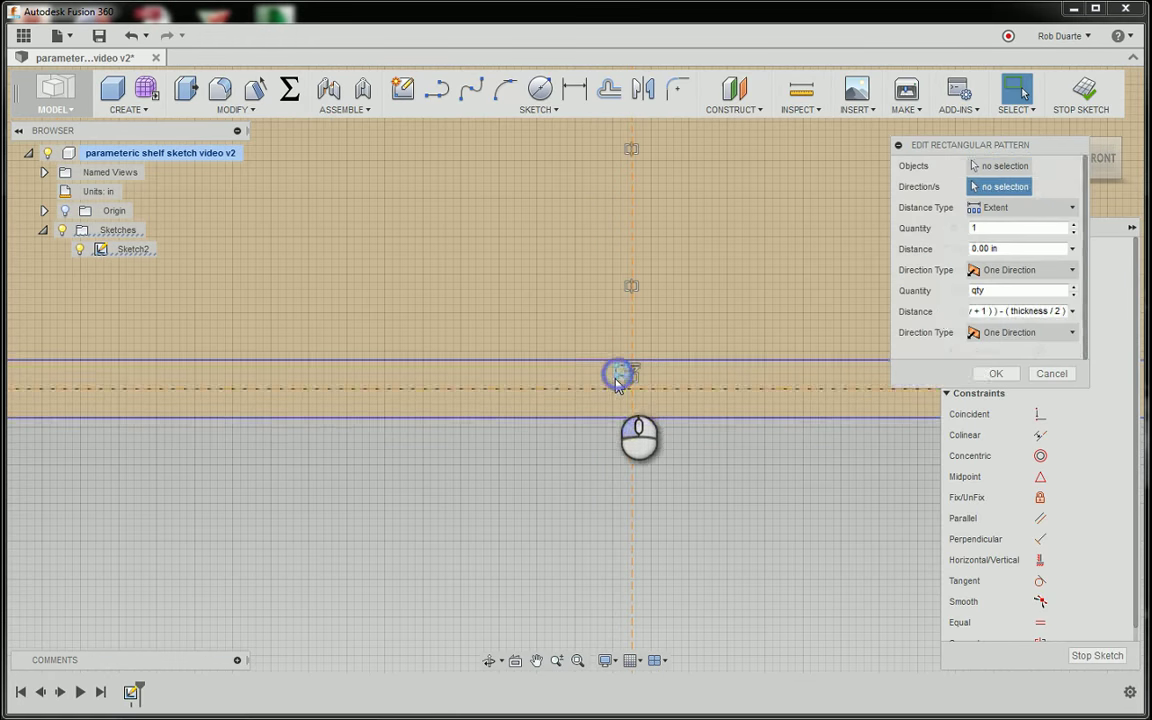
left_click(1045, 373)
scroll(587, 313, "down", 2)
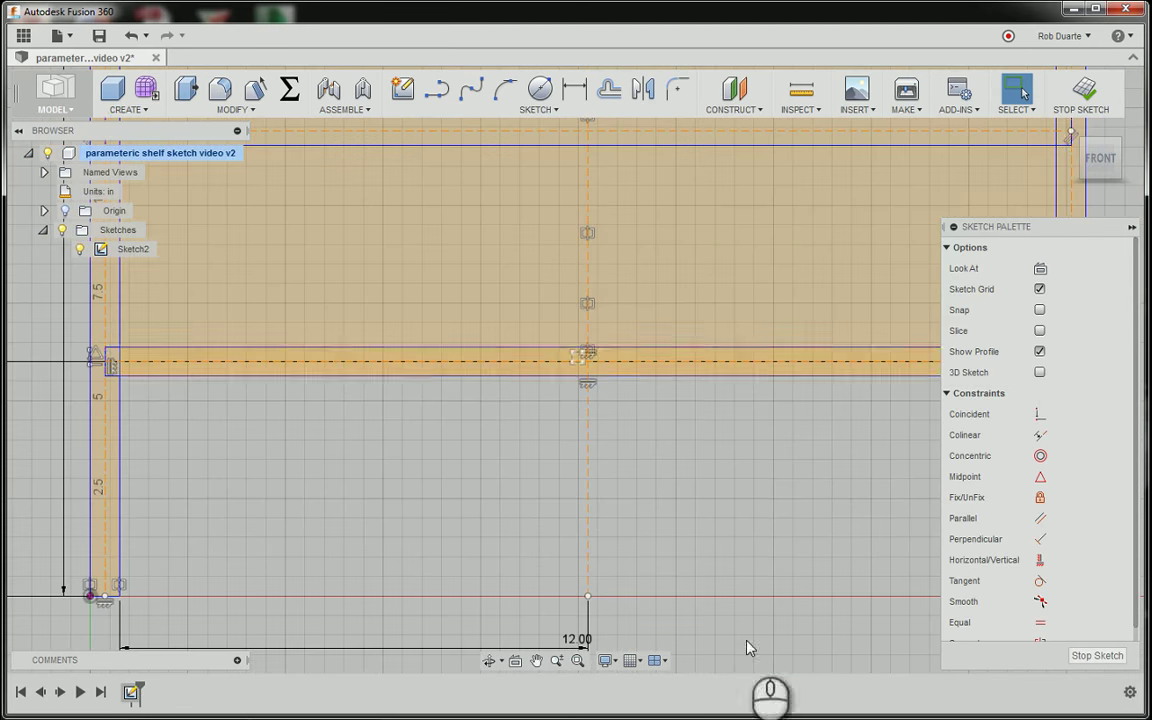
left_click(557, 660)
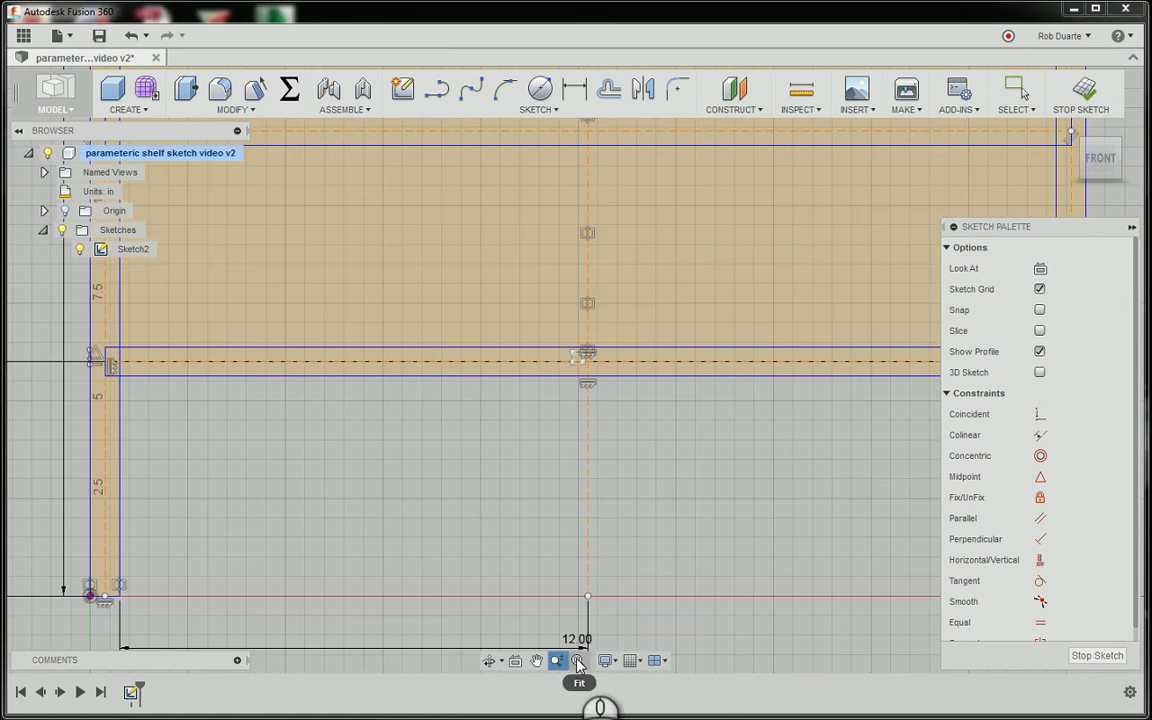
left_click_drag(575, 600, 586, 380)
- Set the qty parameter to 8 in Change Parameters
left_click(289, 89)
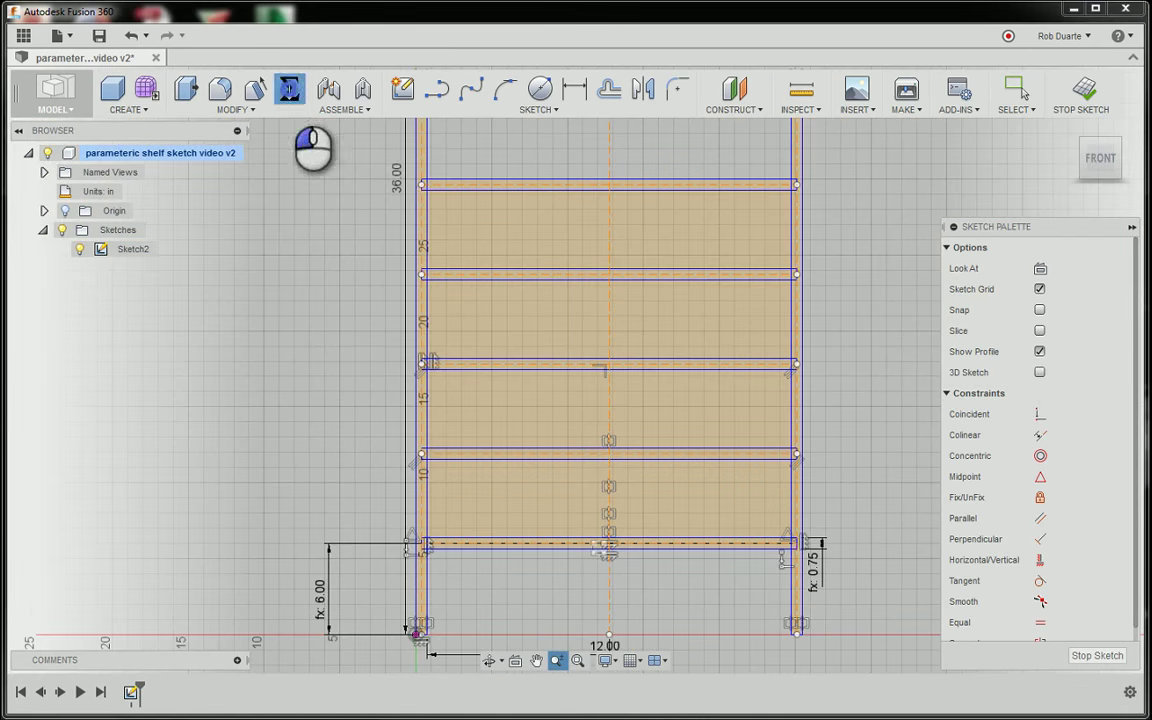
double_click(312, 209)
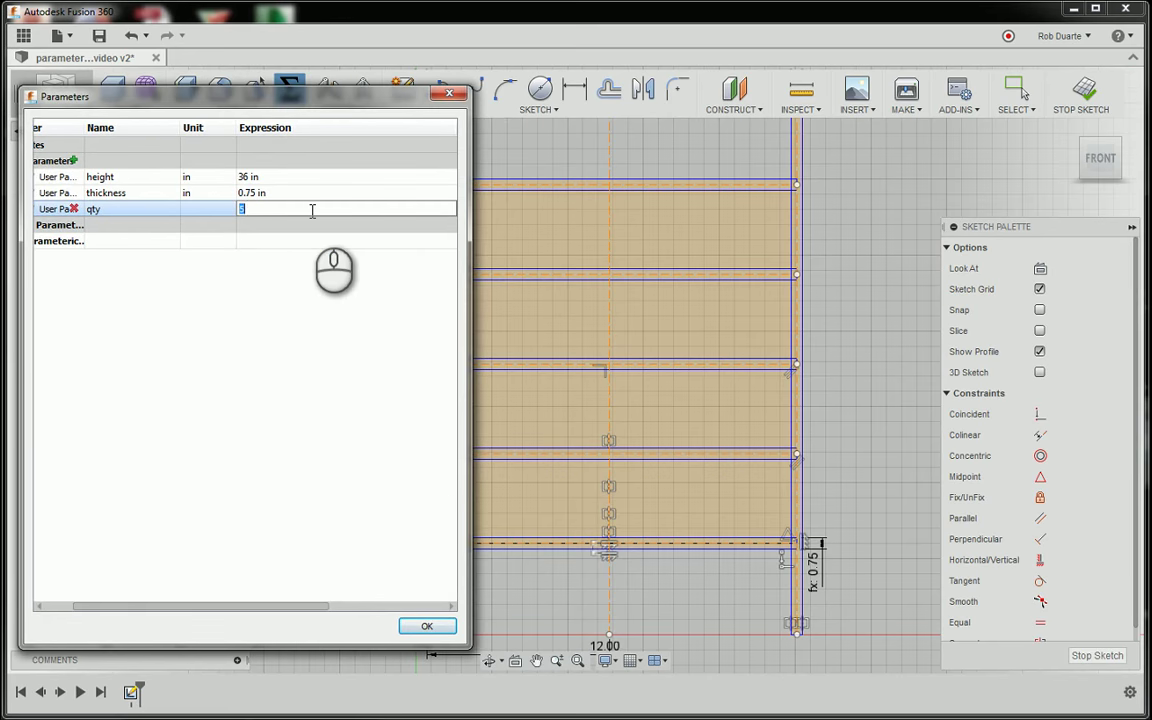
type("8")
key("Return")
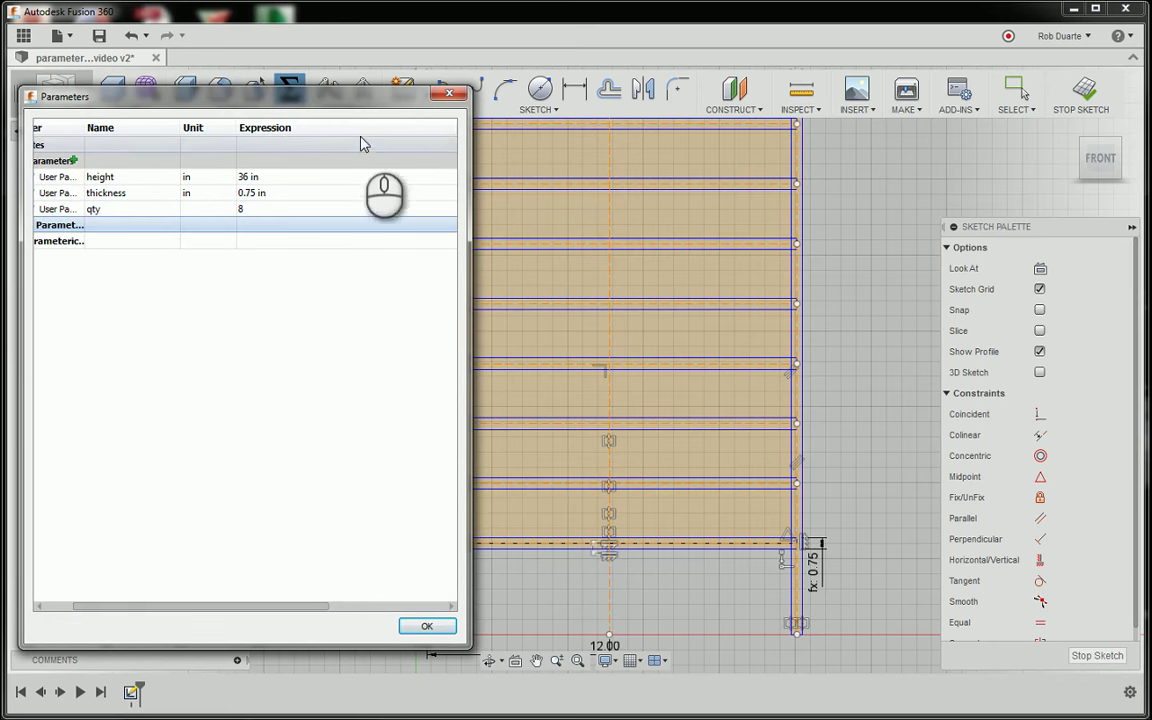
left_click(425, 622)
scroll(929, 354, "down", 4)
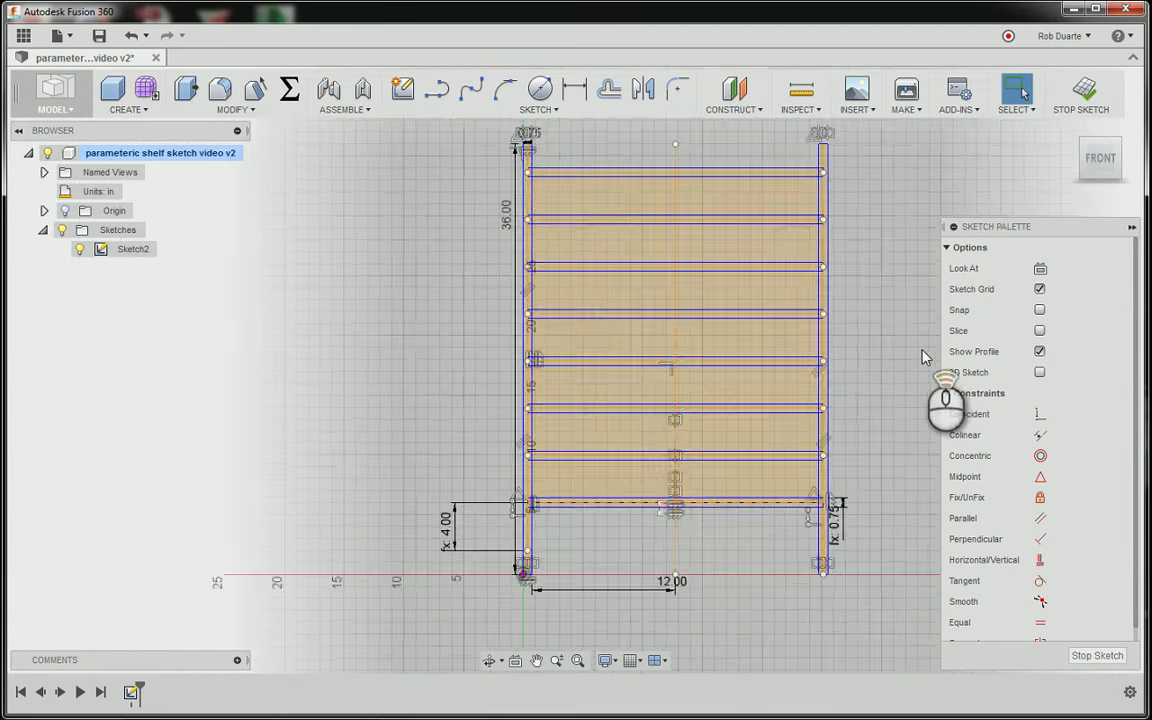
- Open the fx: 4.00 spacing dimension, select its height / ( qty + 1 ) expression, and dismiss the editor
middle_click_drag(907, 286, 862, 306)
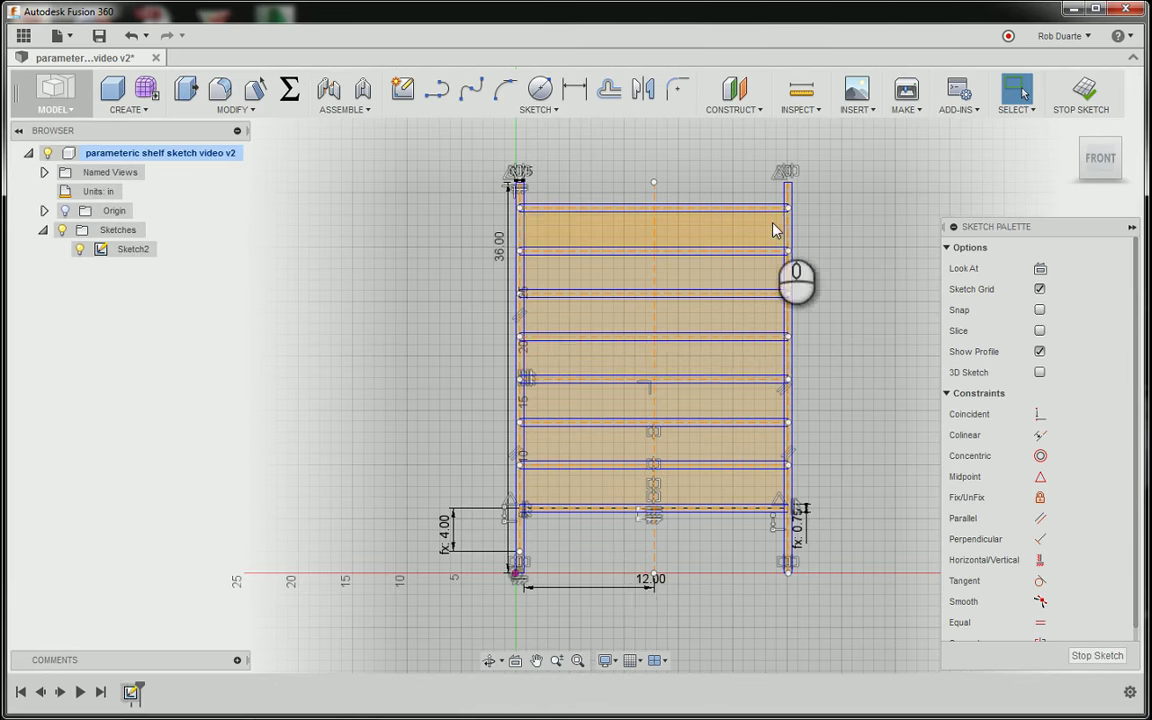
double_click(452, 542)
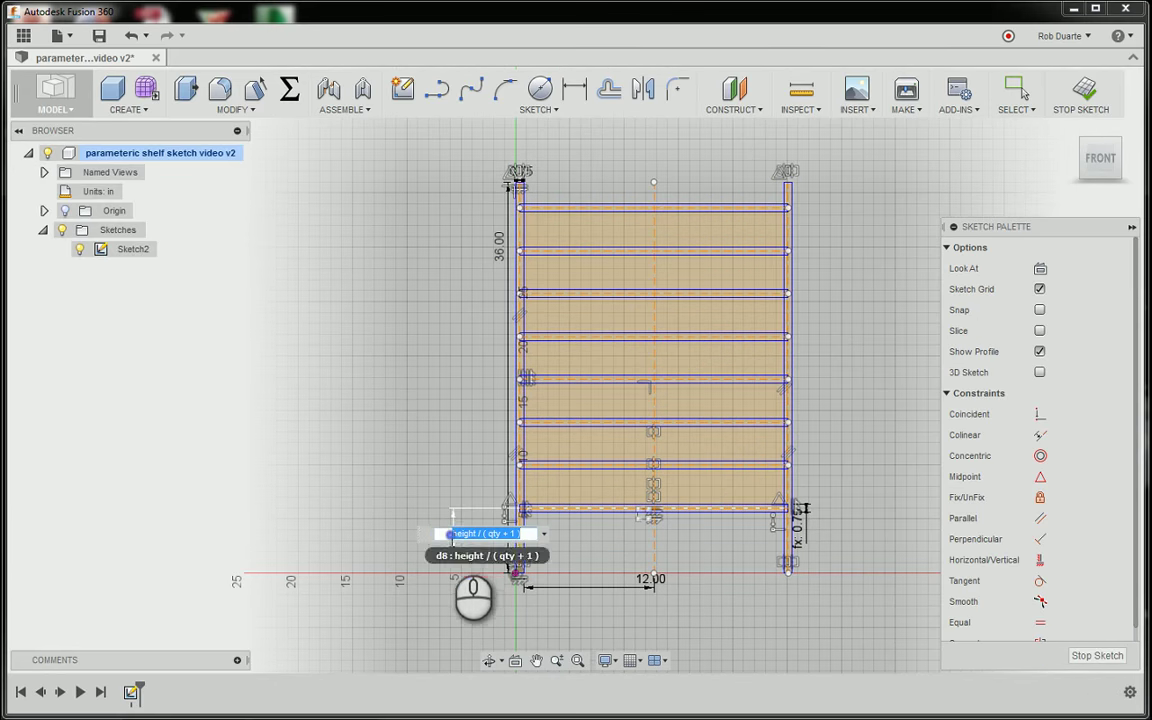
left_click(508, 533)
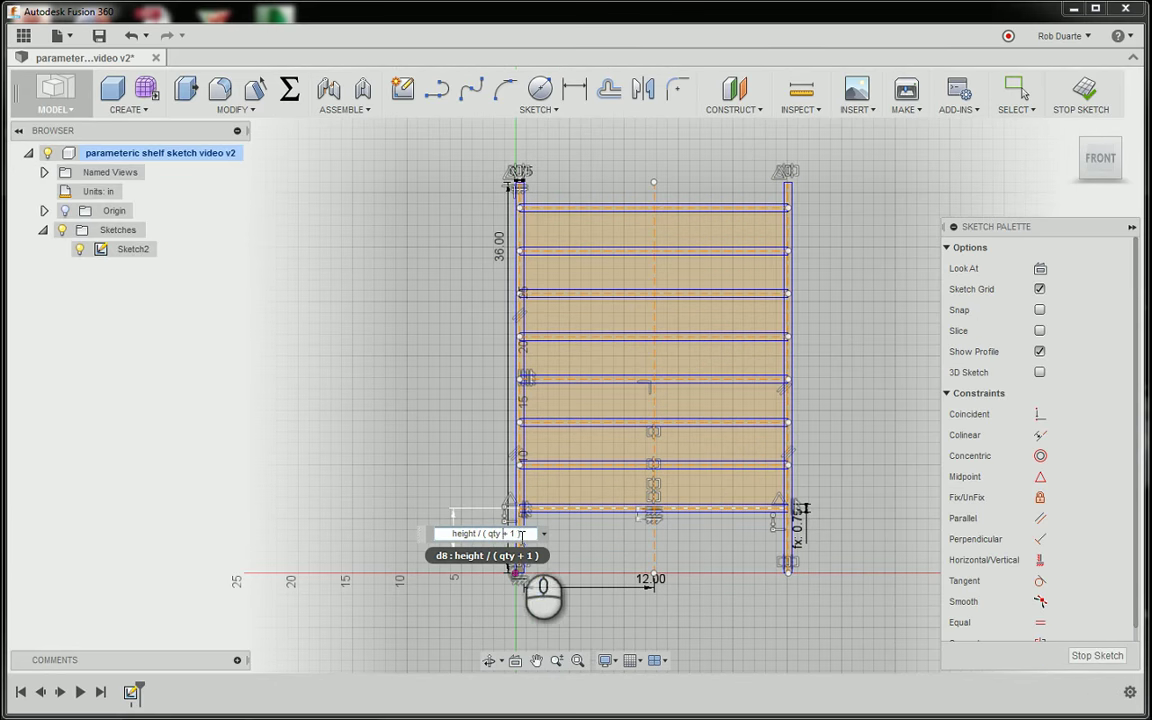
left_click_drag(522, 533, 440, 533)
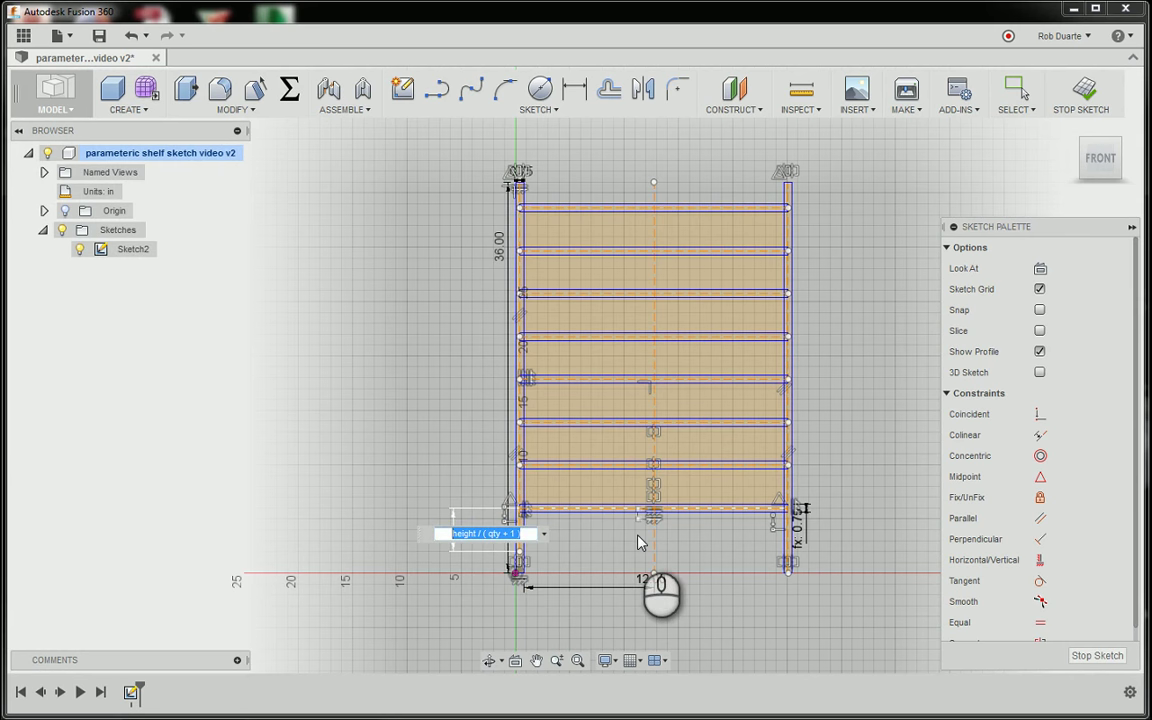
key("Return")
key("Escape")
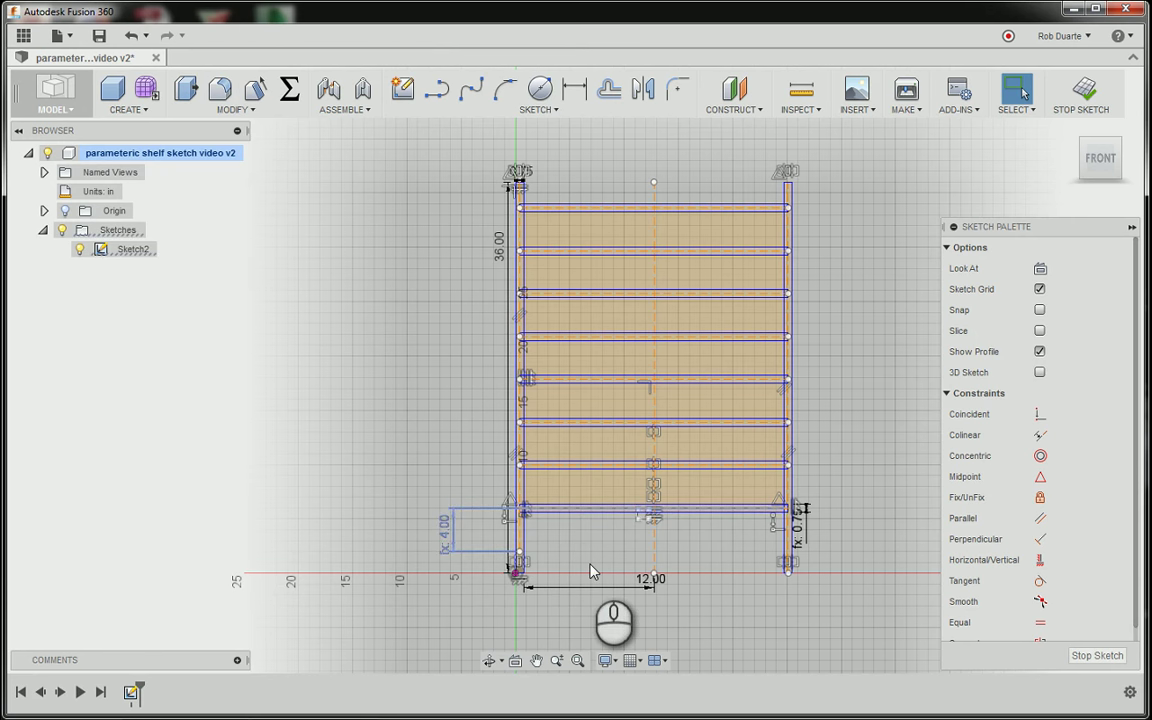
- Dimension the bottom shelf from the bottom-left corner with height/(qty+1), giving 4.00
left_click(574, 88)
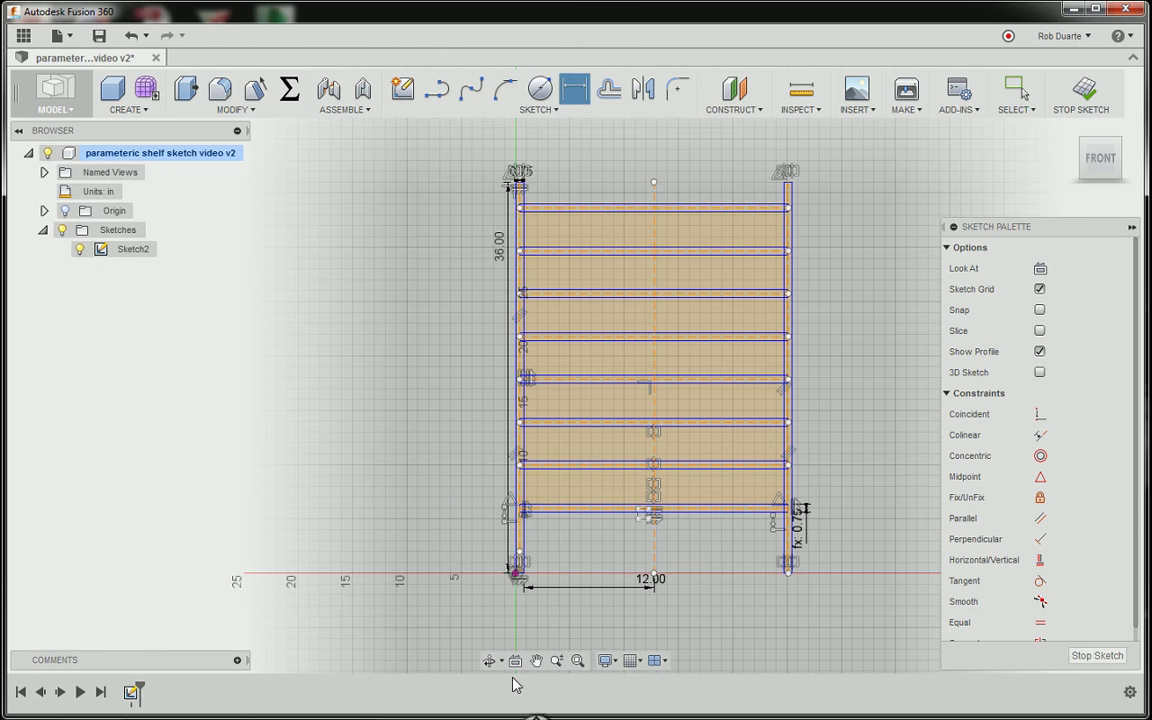
scroll(537, 581, "up", 5)
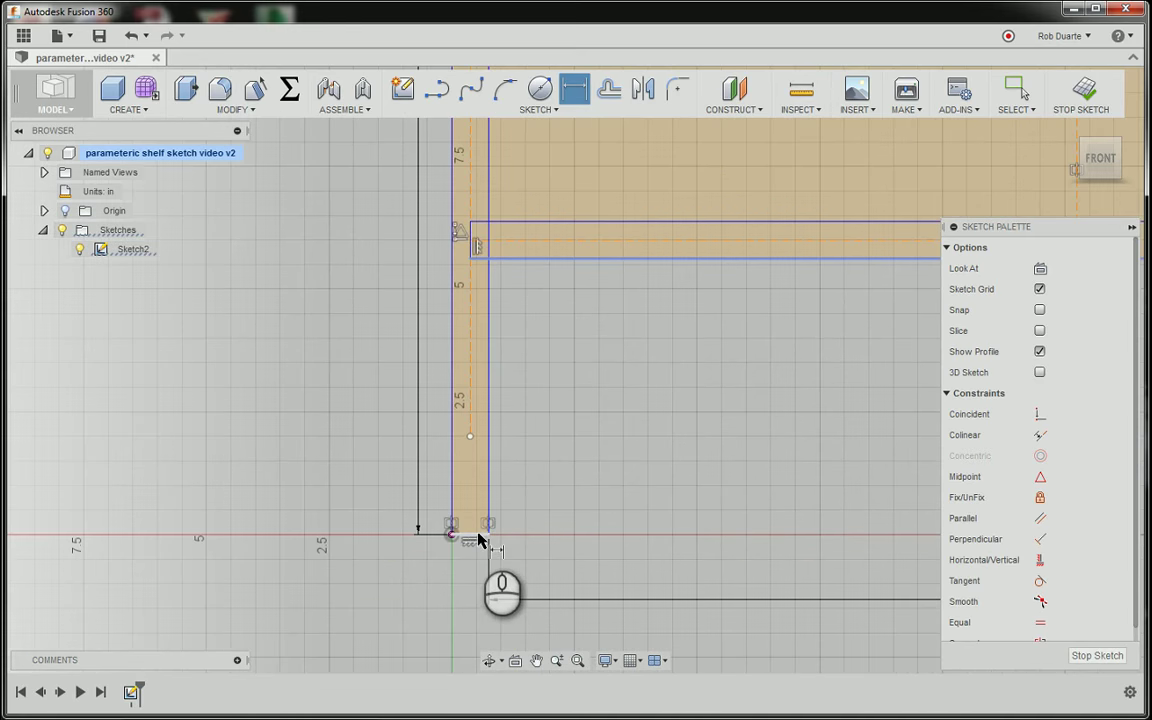
left_click(479, 538)
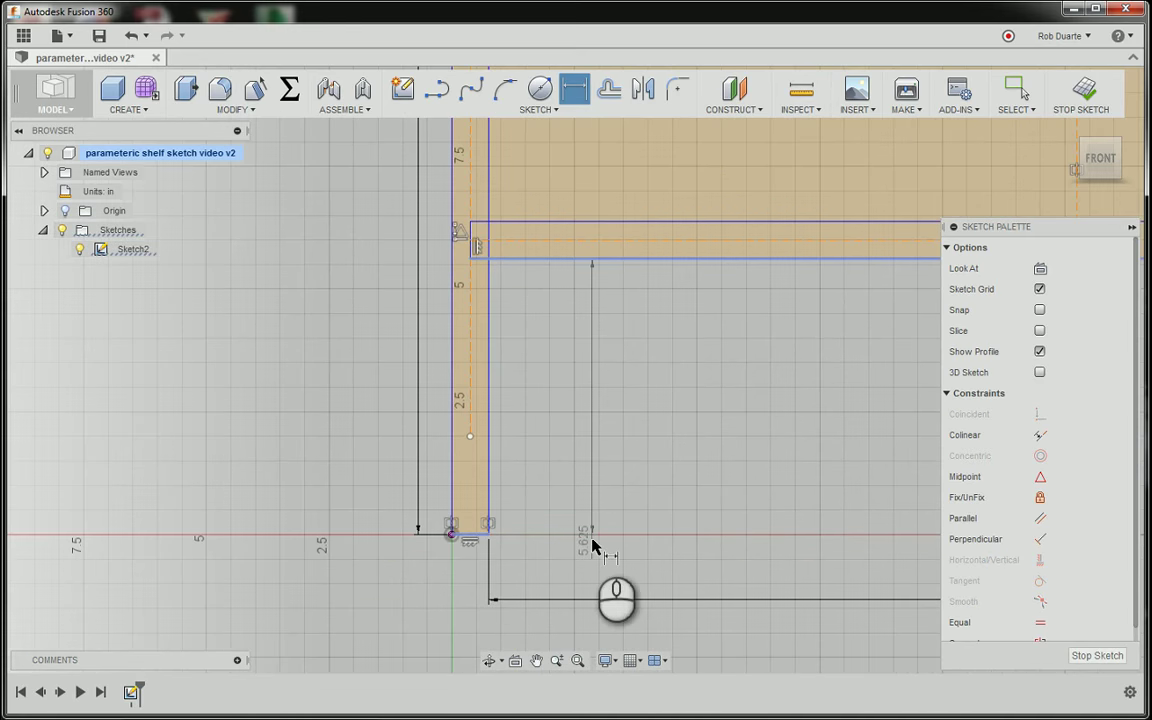
left_click(329, 478)
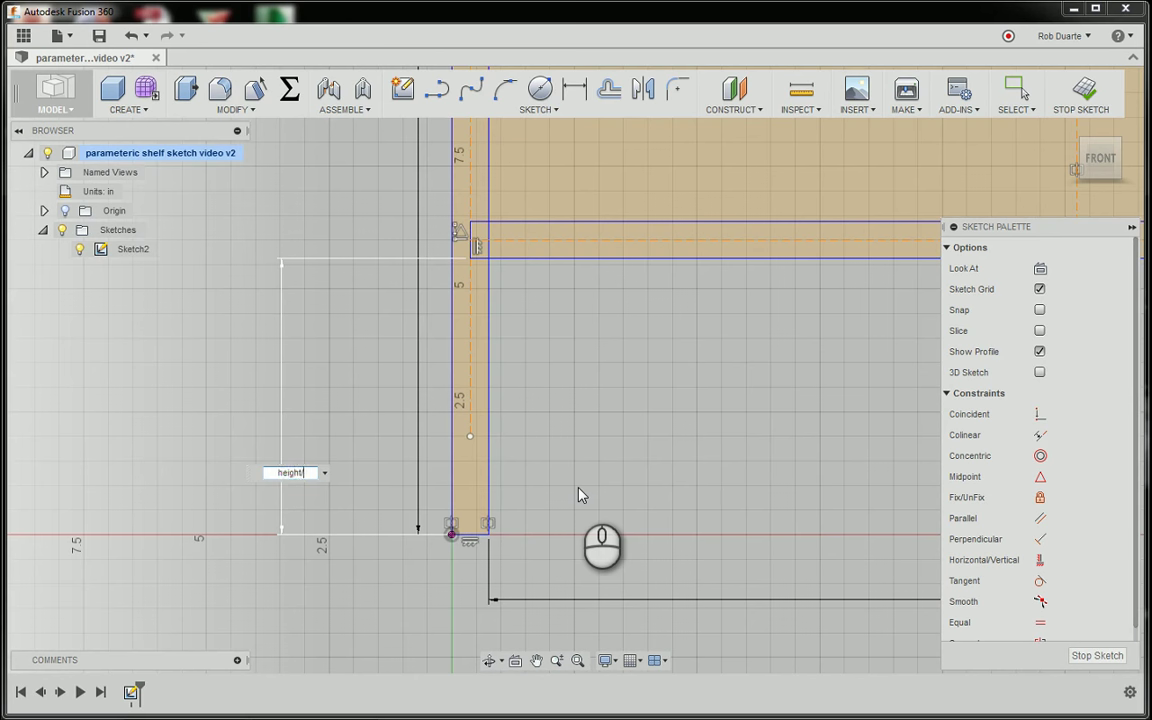
type("height/(qty+1)")
key("Return")
scroll(400, 449, "down", 2)
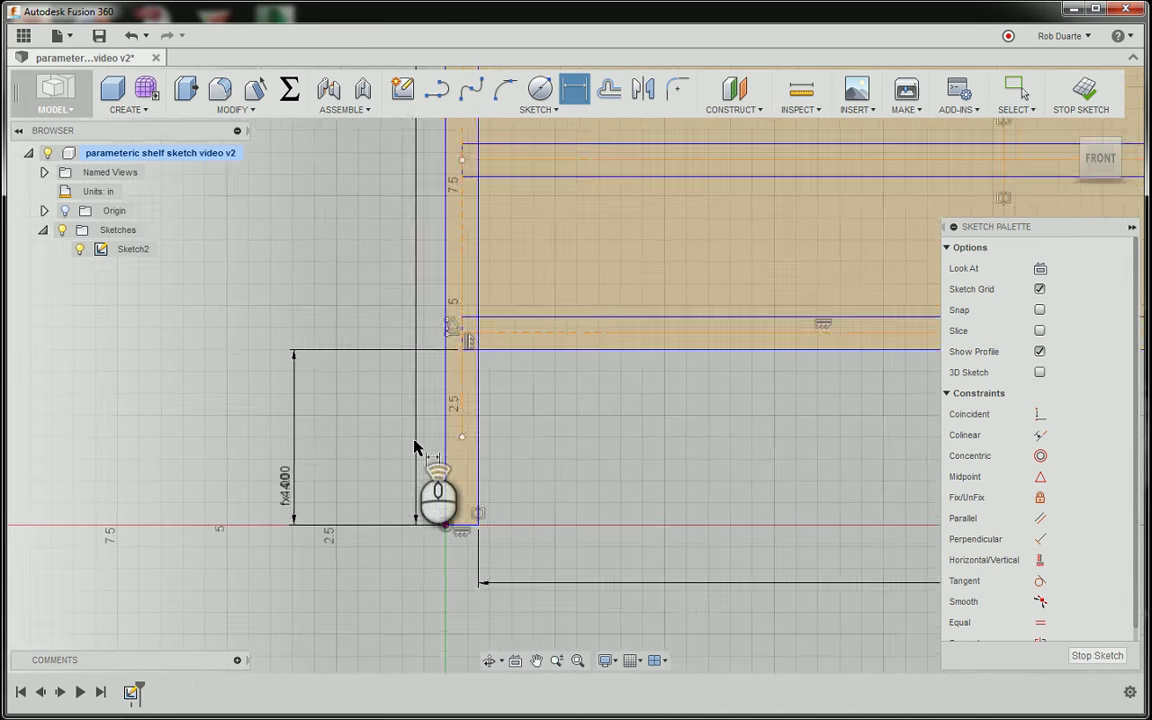
left_click(578, 660)
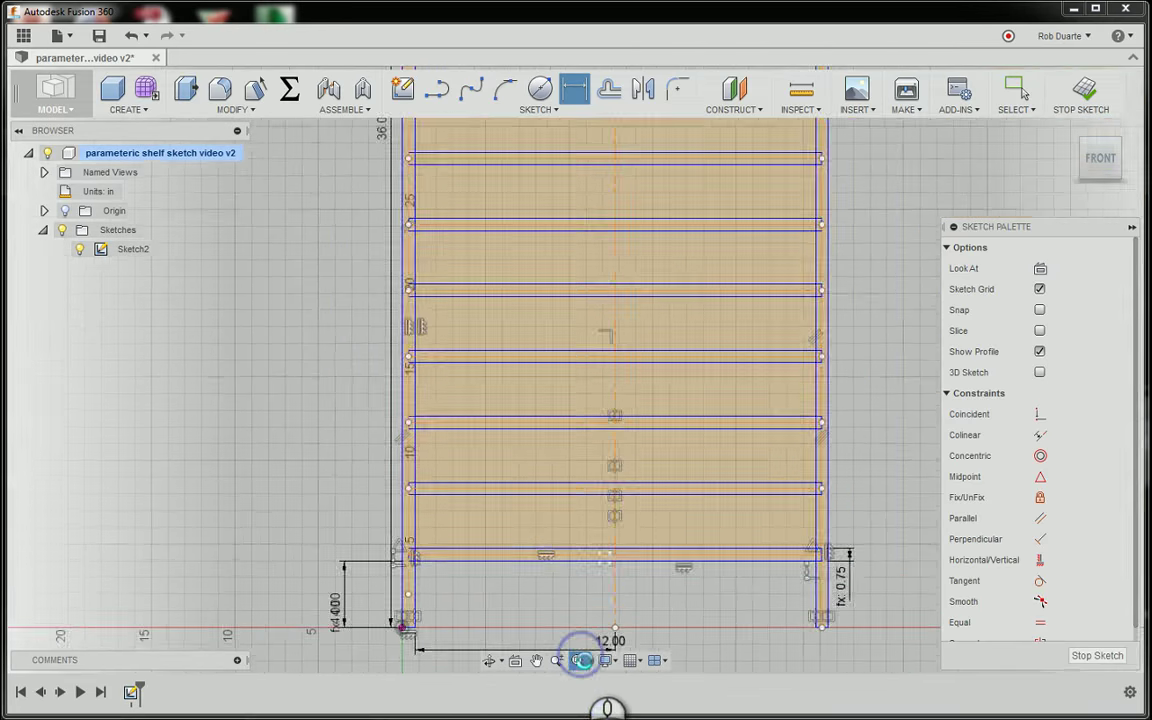
- Apply a Horizontal/Vertical constraint between the top shelf line and the left post's top point
scroll(870, 455, "down", 4)
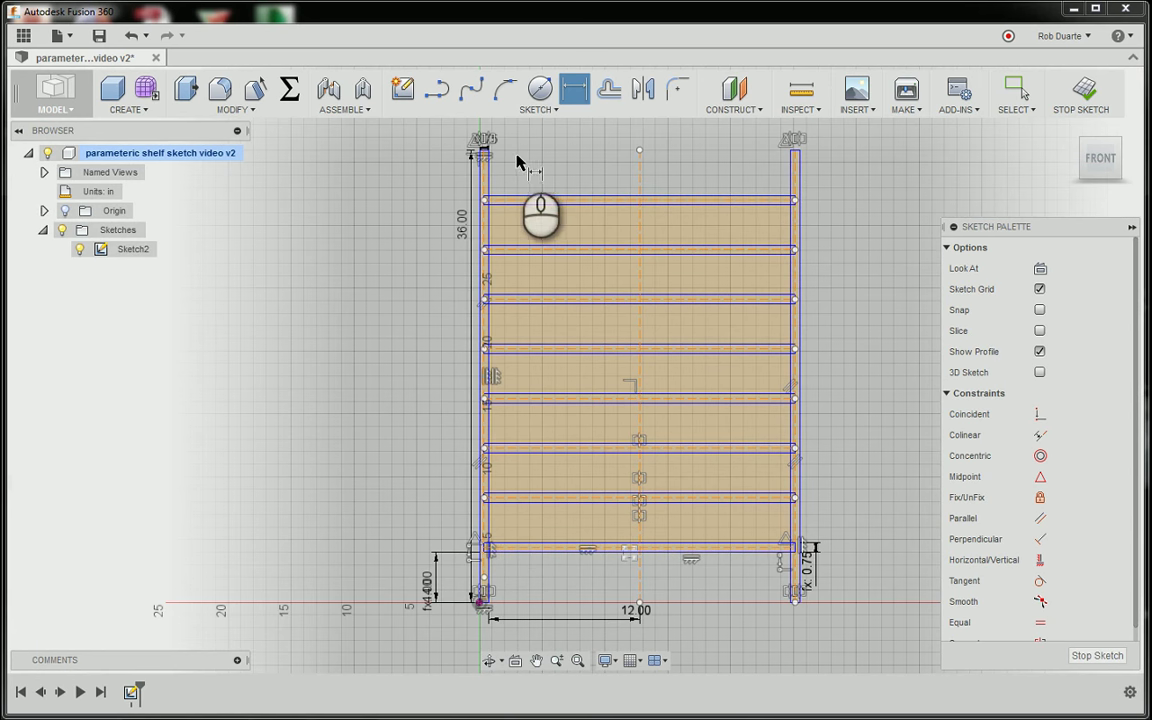
left_click(530, 200)
left_click(1013, 557)
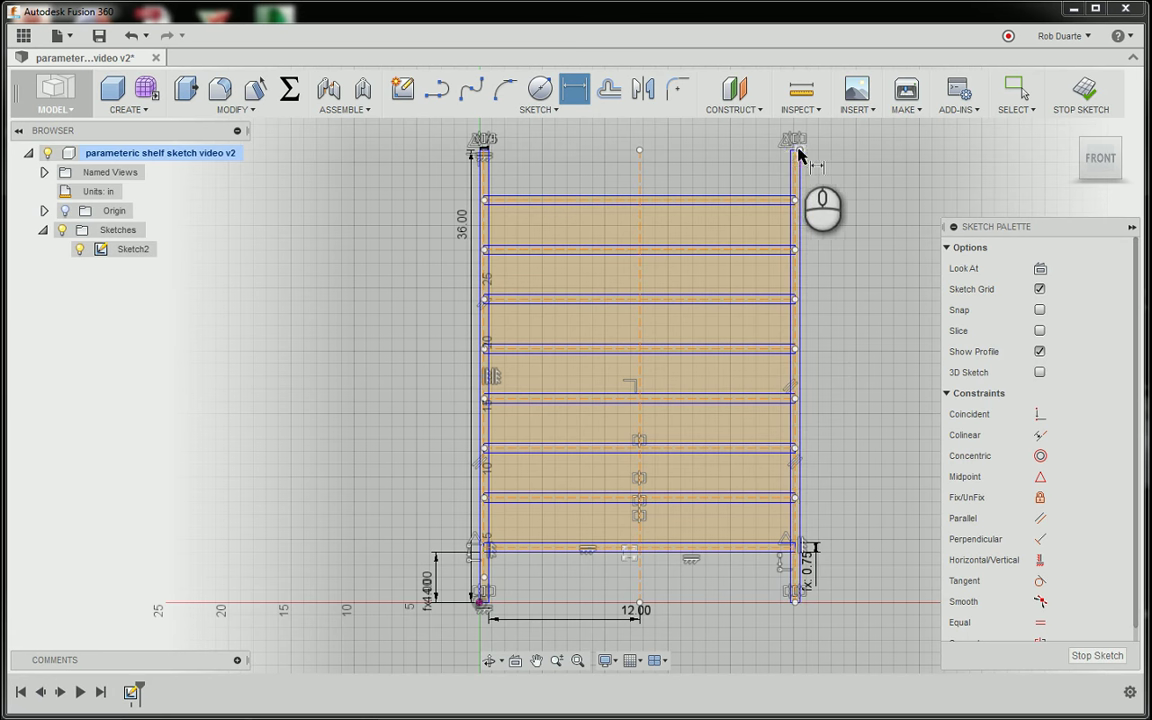
left_click(485, 151)
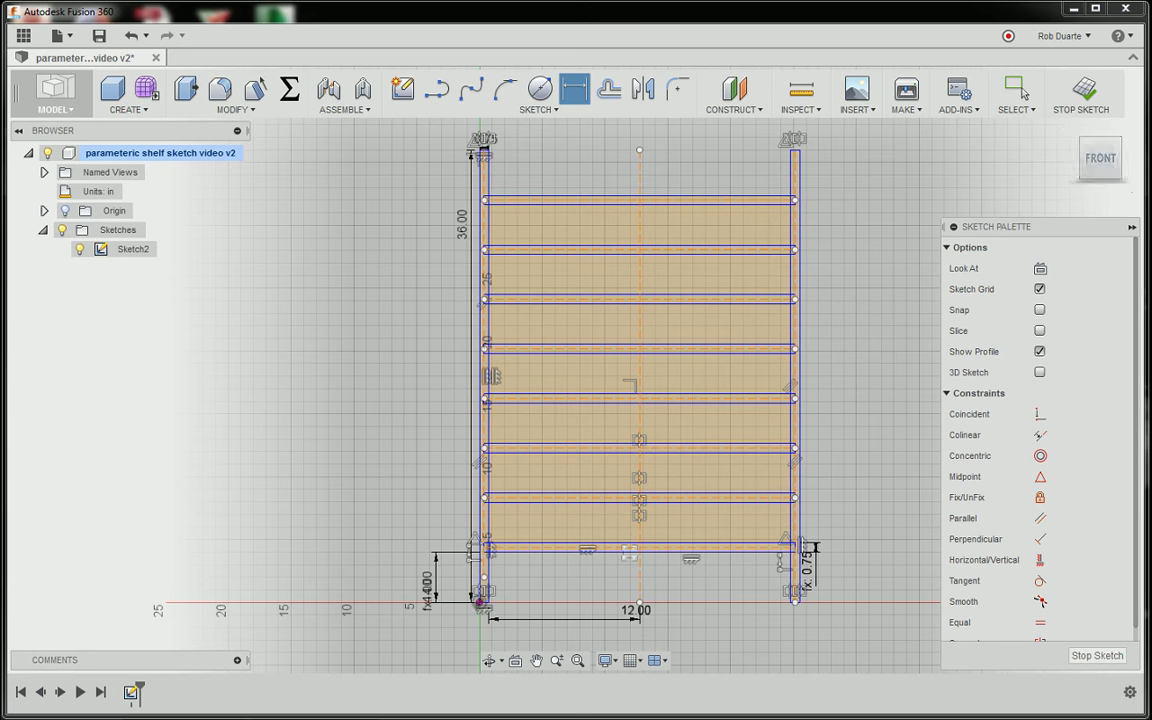
- Press Pull both side post profiles -16.0 in into two solid slotted side boards
left_click(1088, 88)
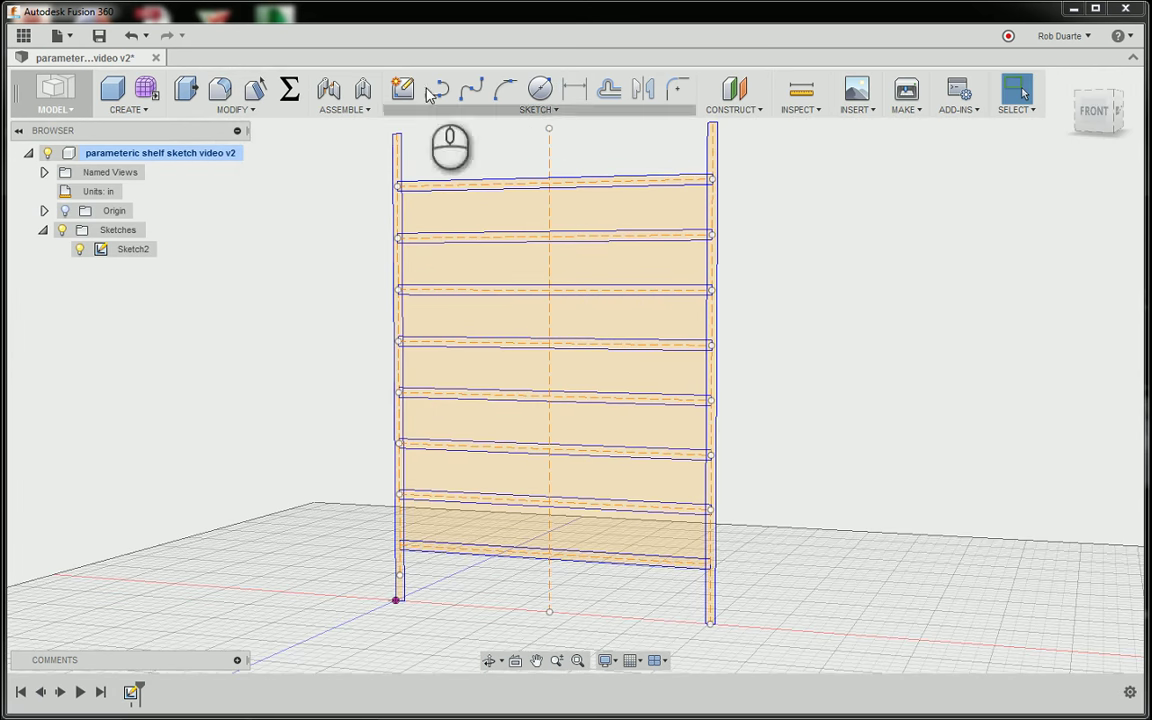
left_click(186, 92)
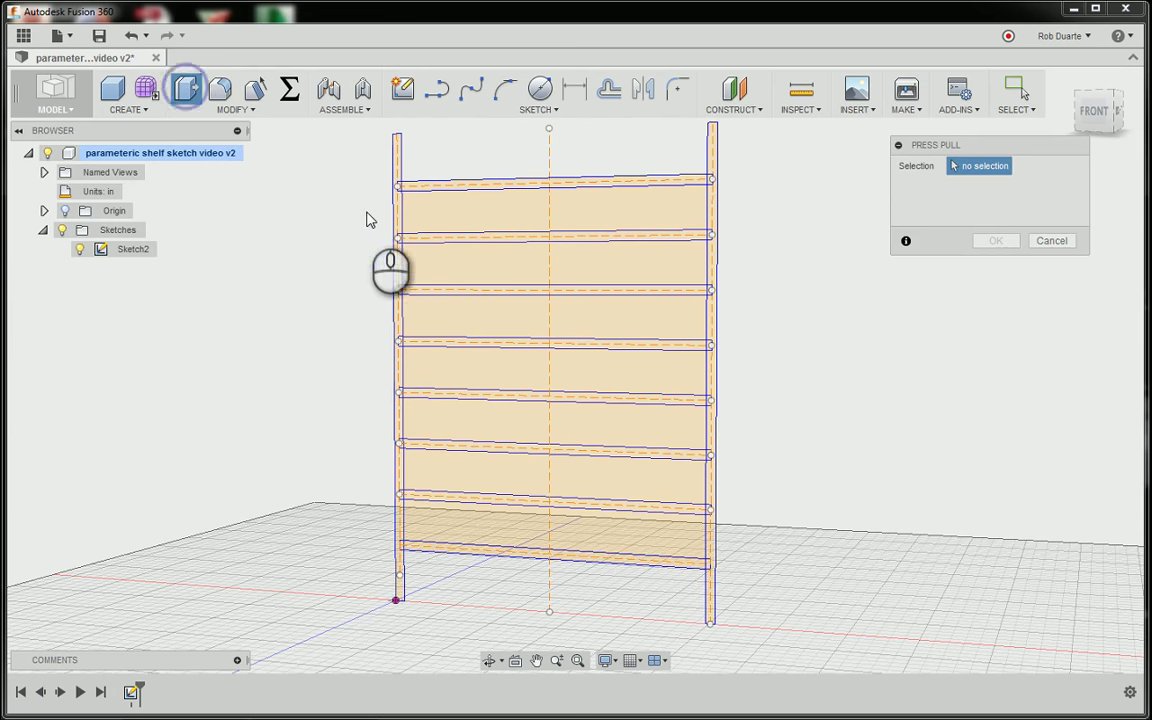
left_click(398, 232)
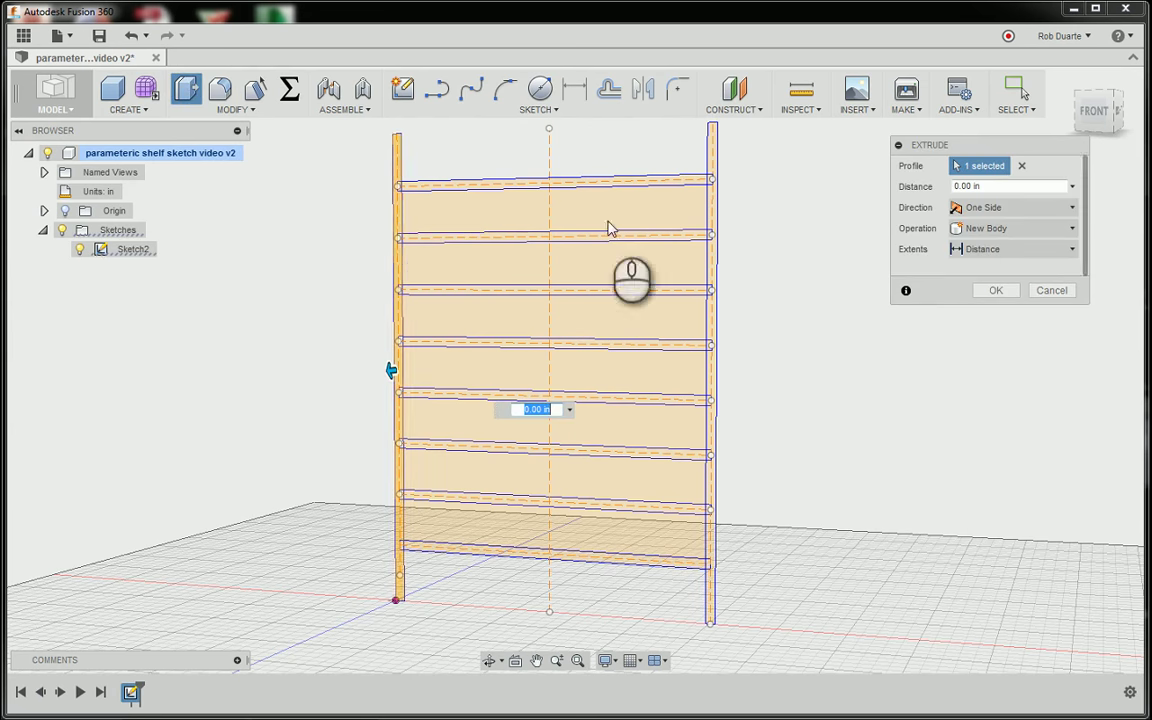
left_click(713, 210)
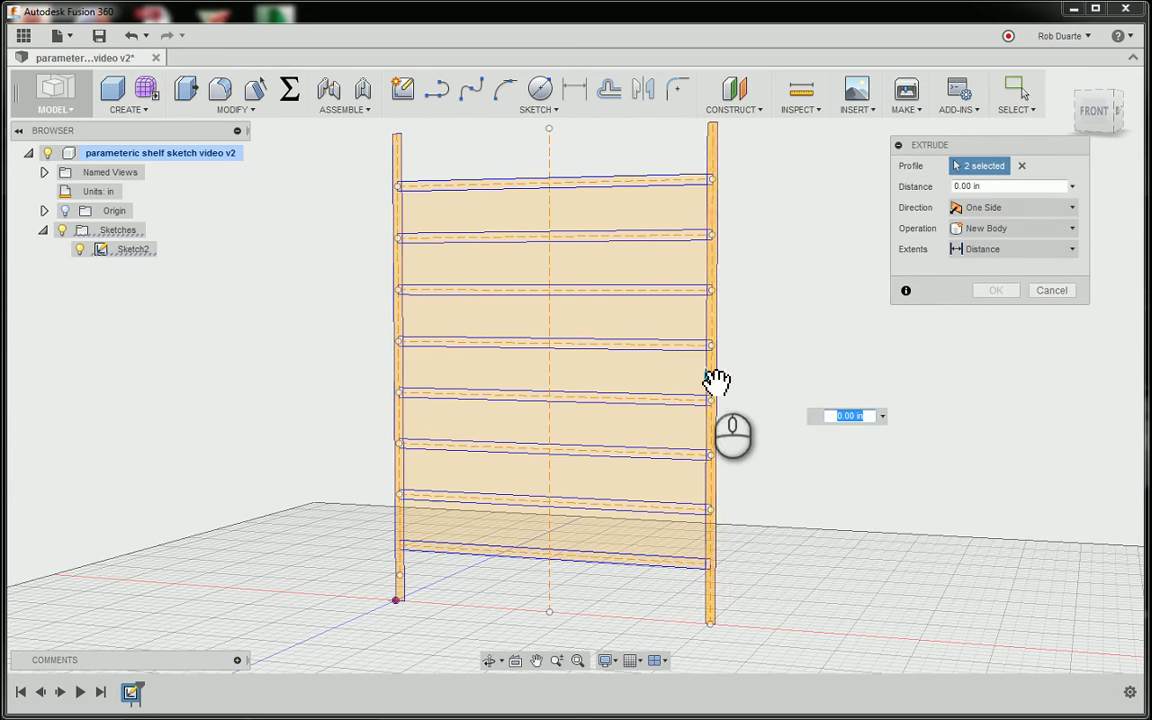
left_click_drag(713, 383, 823, 350)
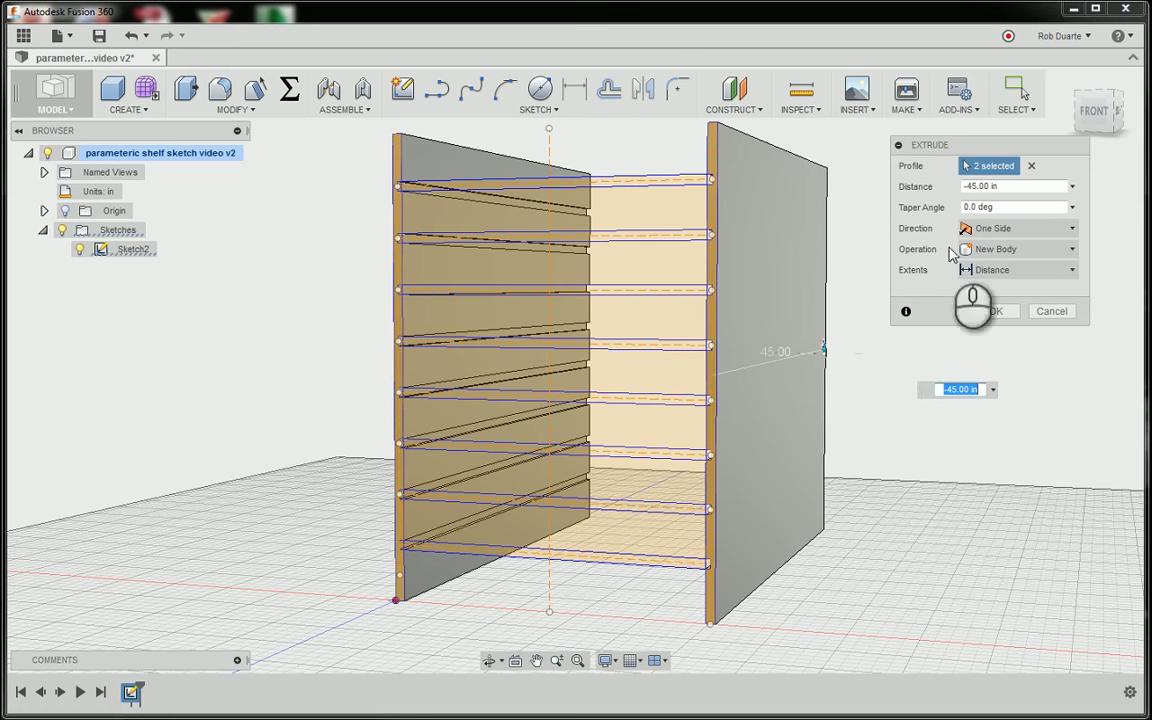
double_click(985, 186)
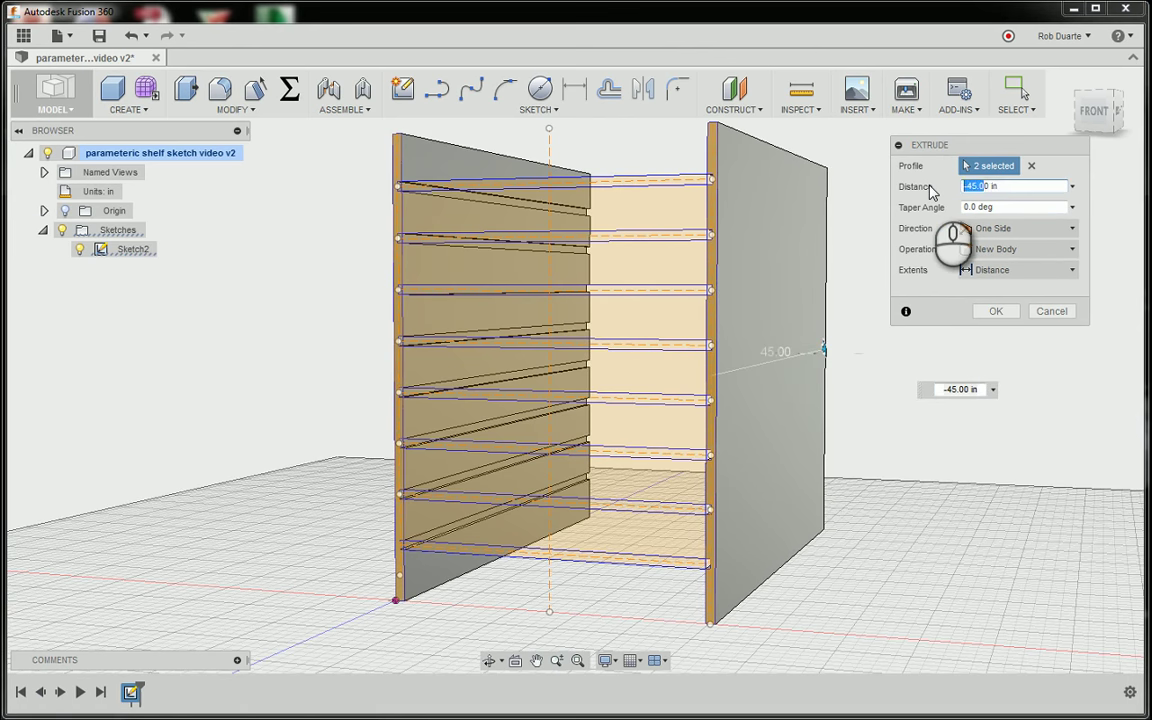
type("-16.0 in")
key("Return")
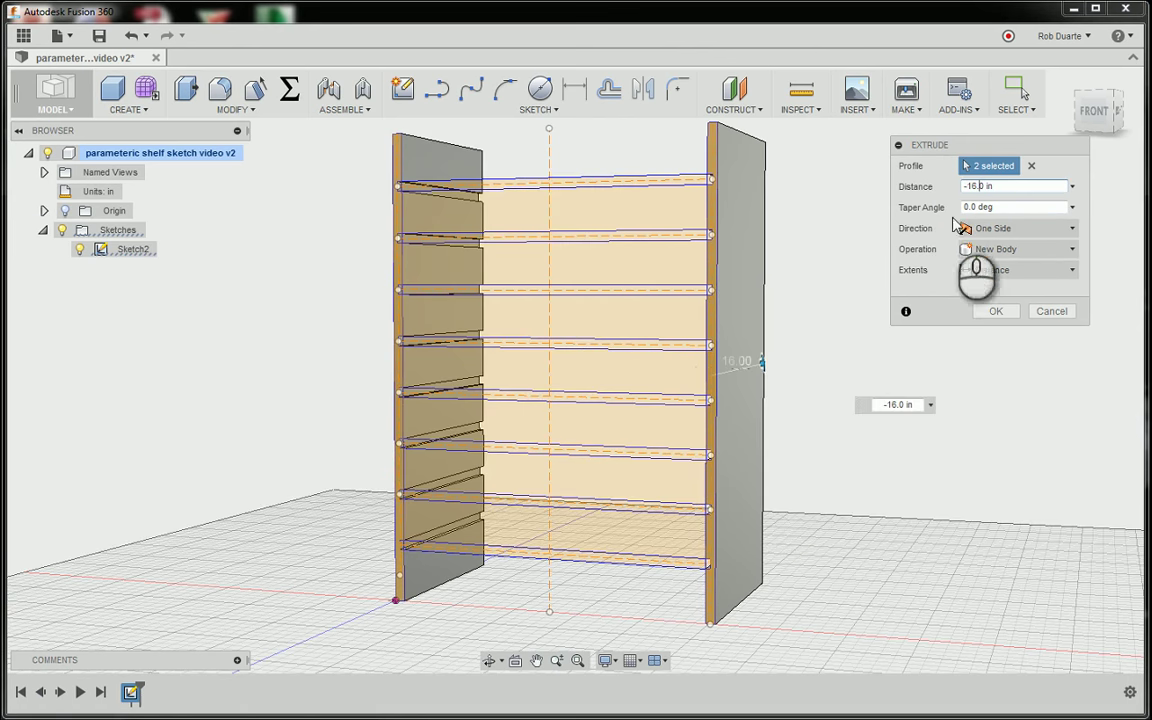
left_click(996, 312)
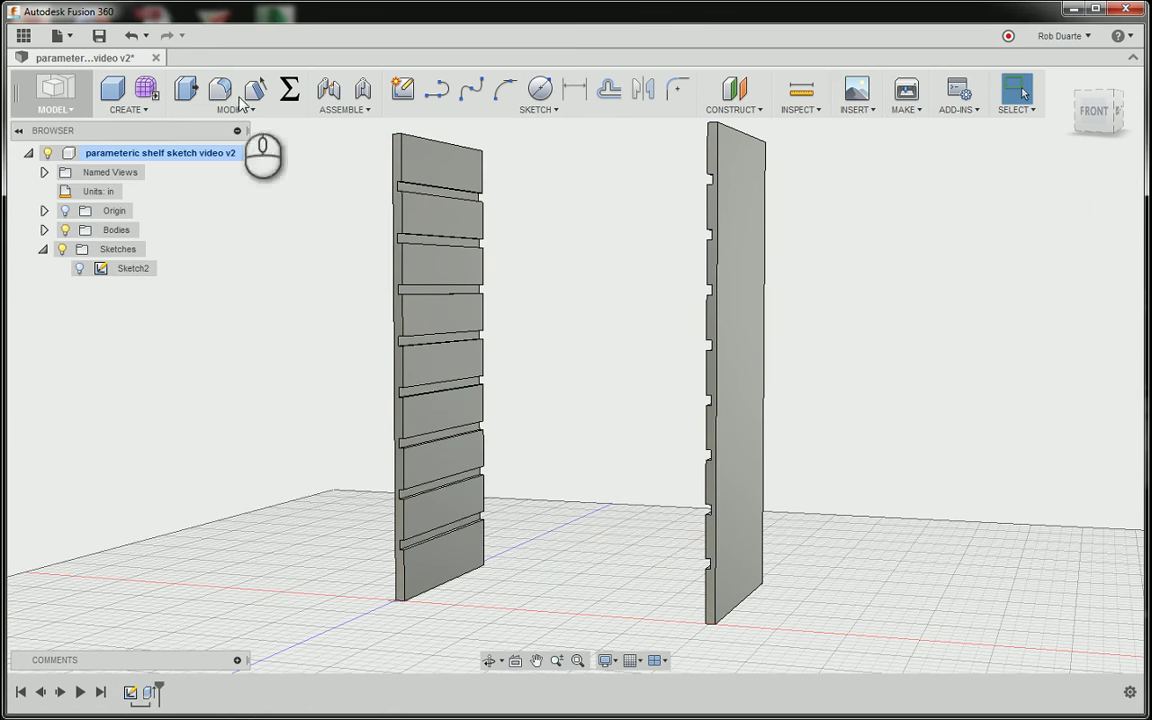
- Re-enter and exit Sketch2, then set the qty parameter to 5
double_click(131, 693)
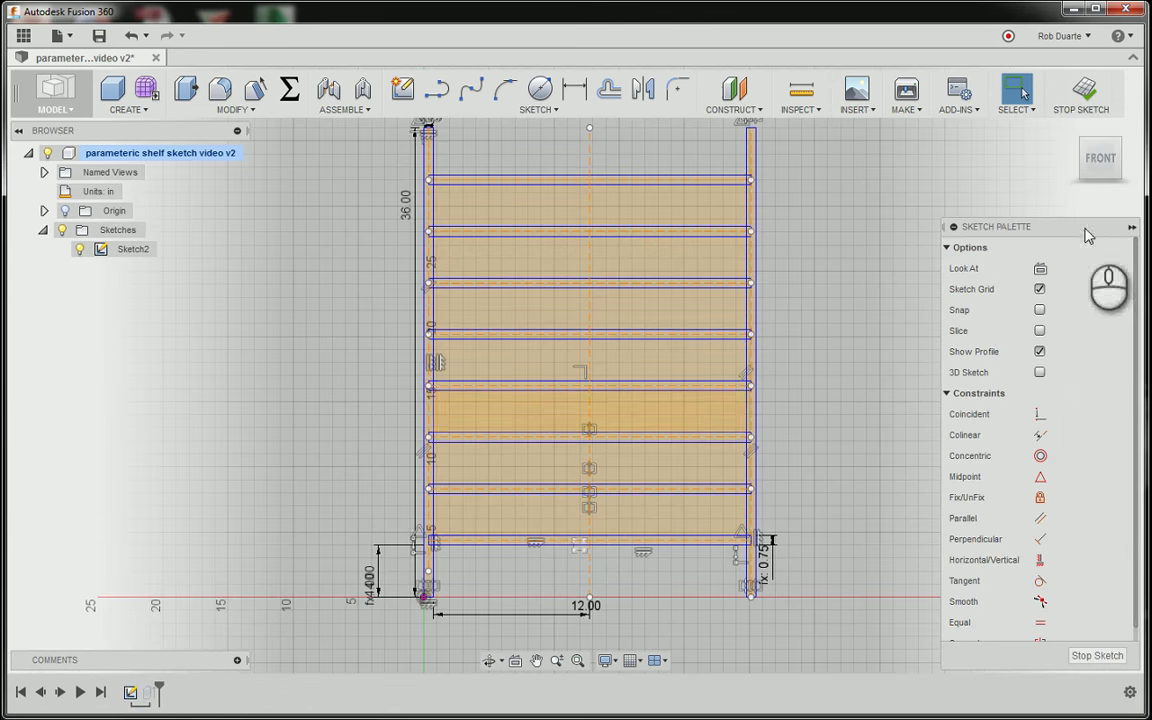
left_click(1084, 90)
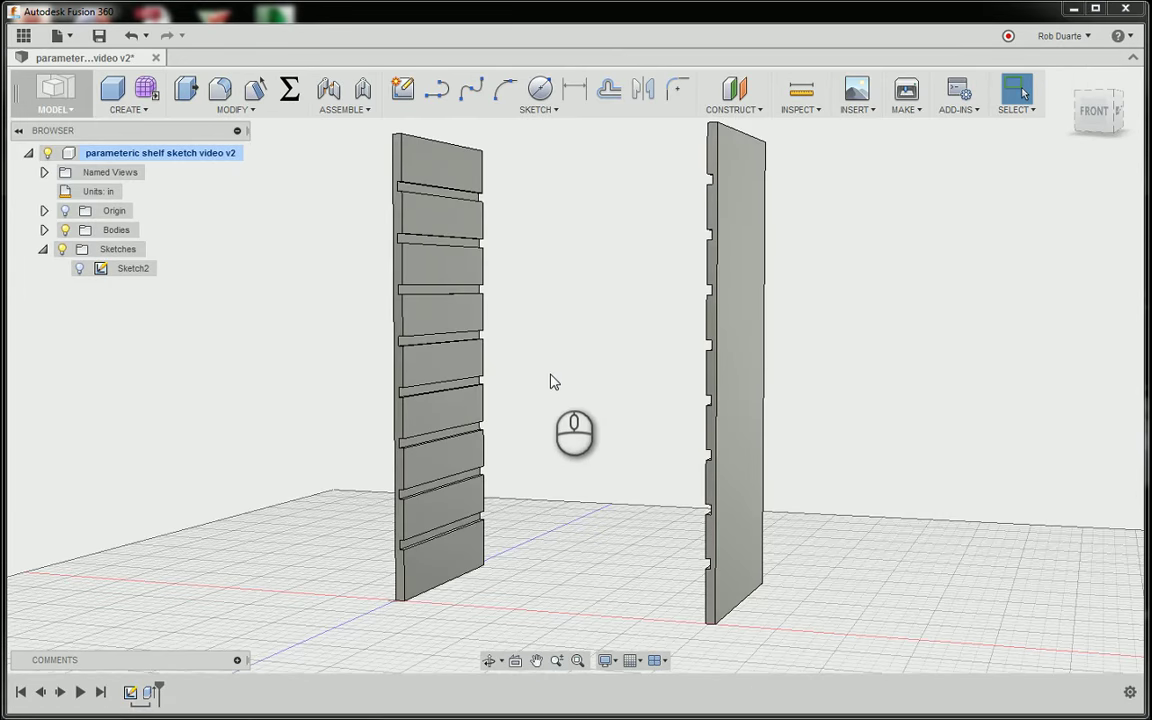
left_click(289, 89)
double_click(297, 208)
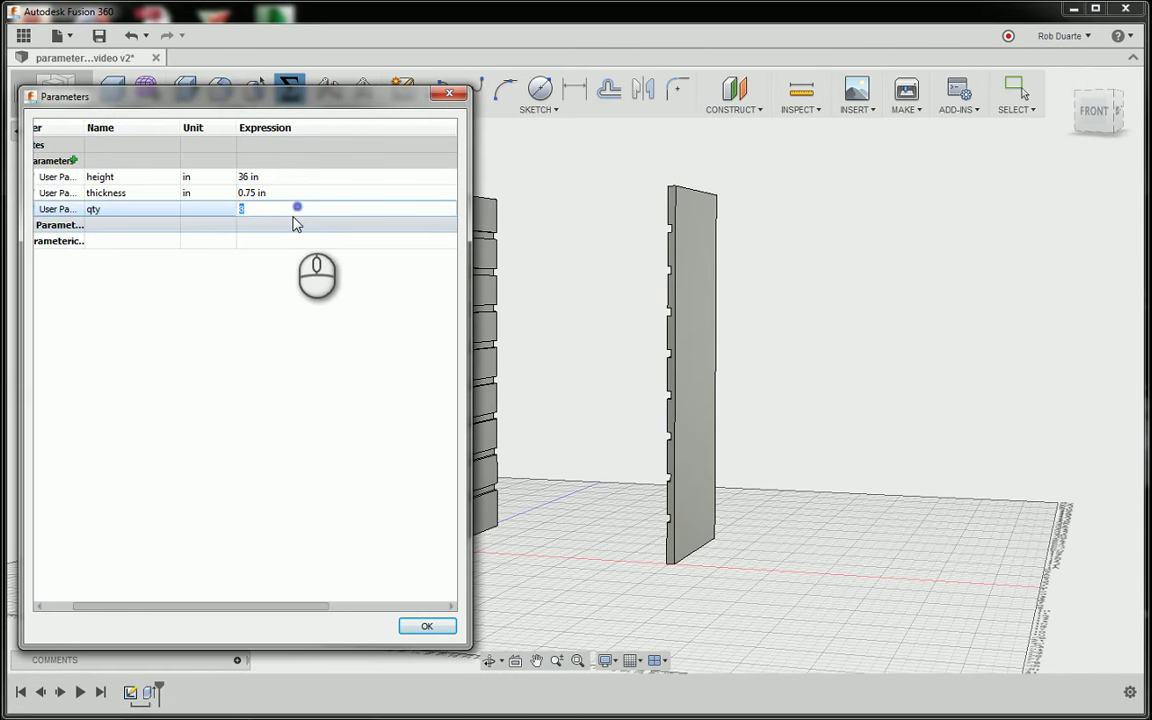
left_click(297, 224)
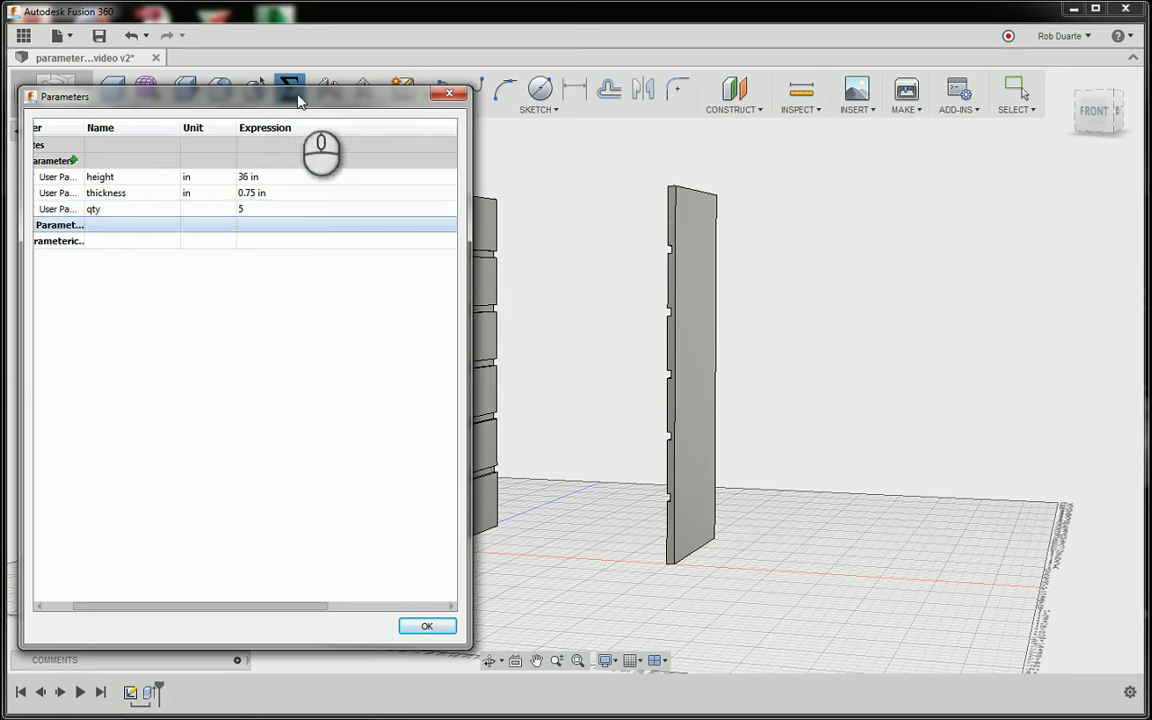
- Change qty from 5 to 2, leaving two shelf slots per board
left_click_drag(297, 100, 196, 124)
double_click(154, 232)
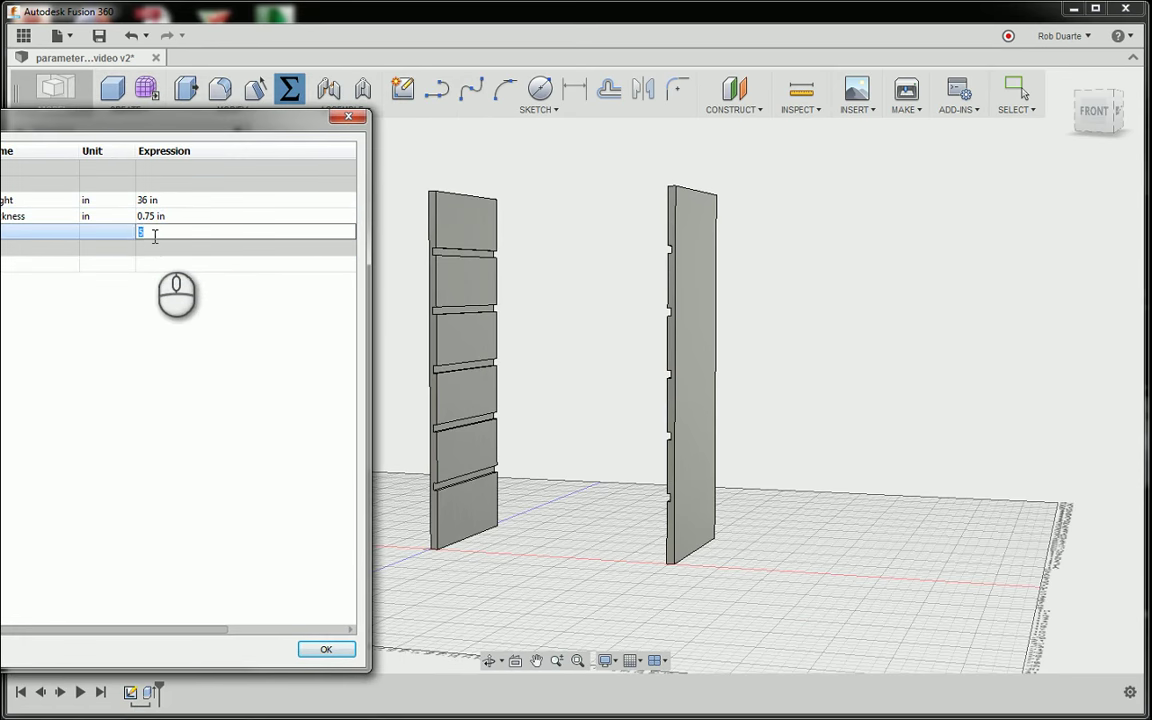
left_click(166, 248)
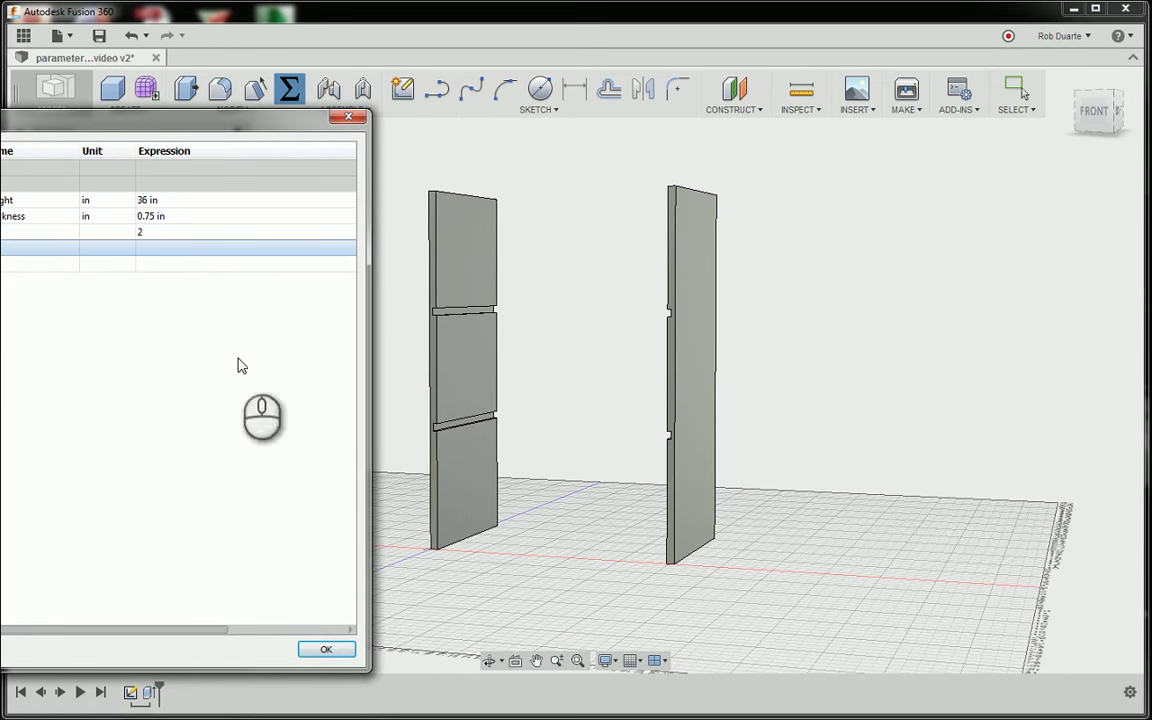